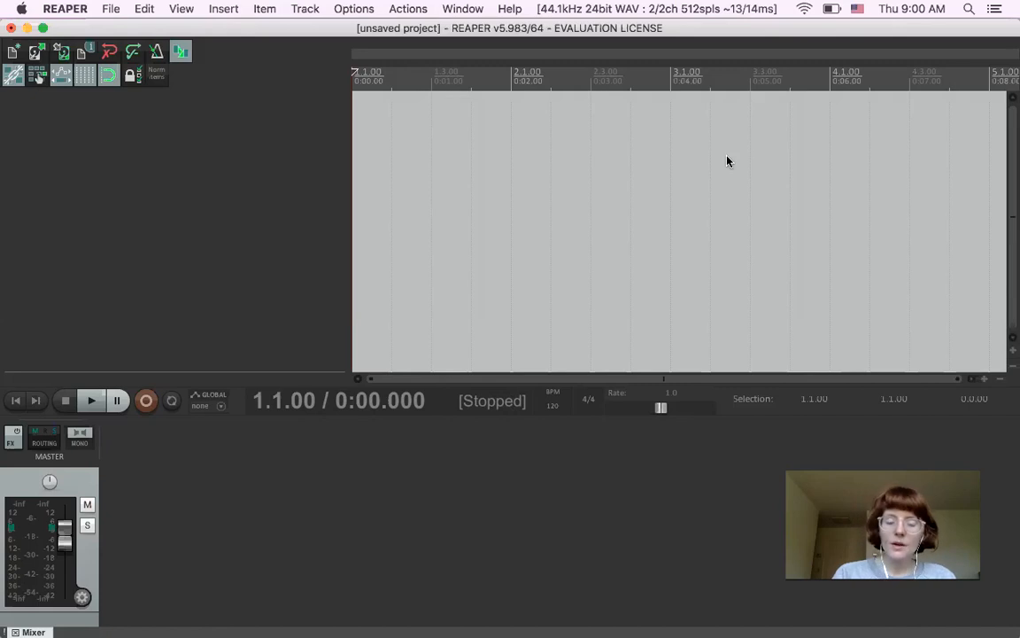
- Insert the VSTi ReaSynth (Cockos) virtual instrument on a new track and close its FX window
click(306, 9)
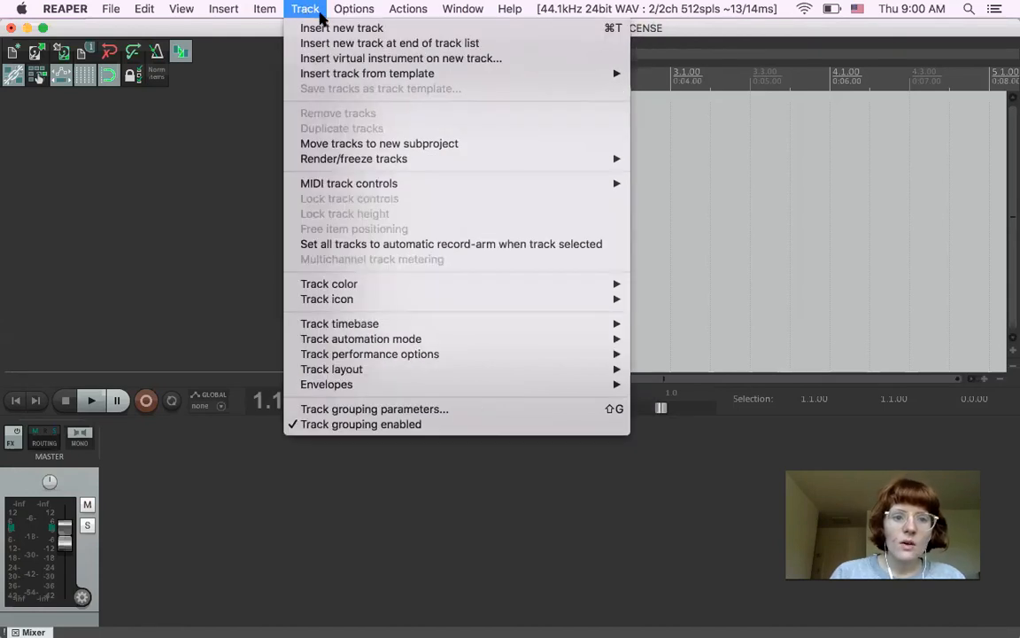
click(334, 59)
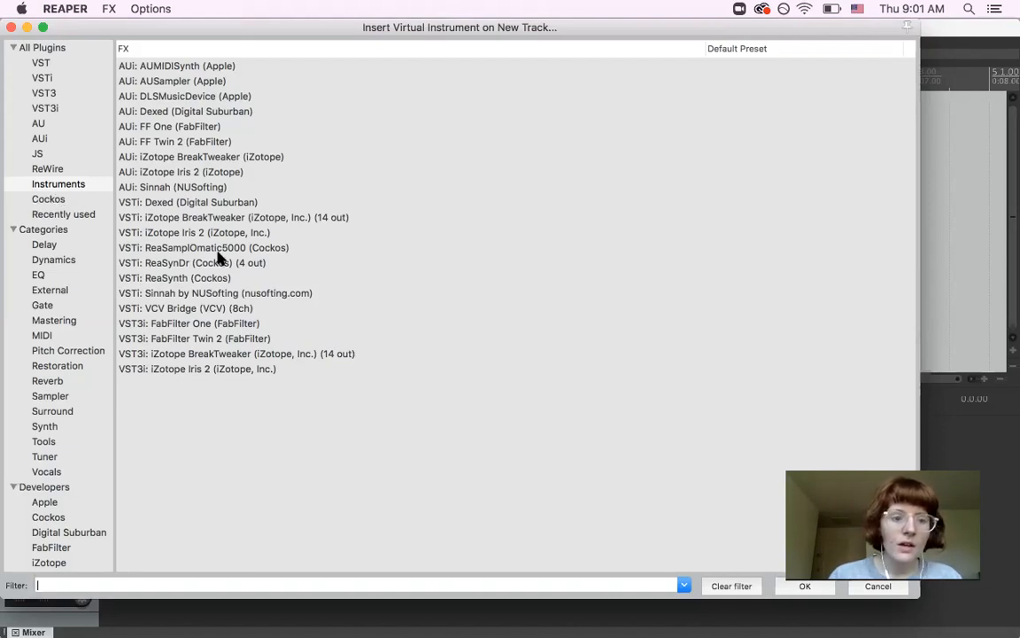
click(206, 279)
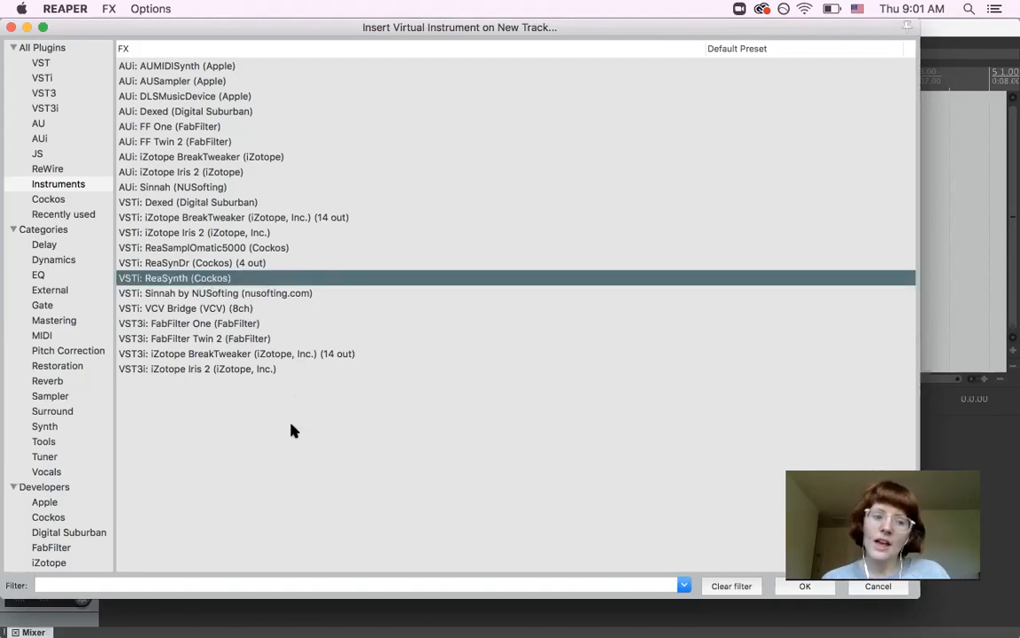
click(793, 586)
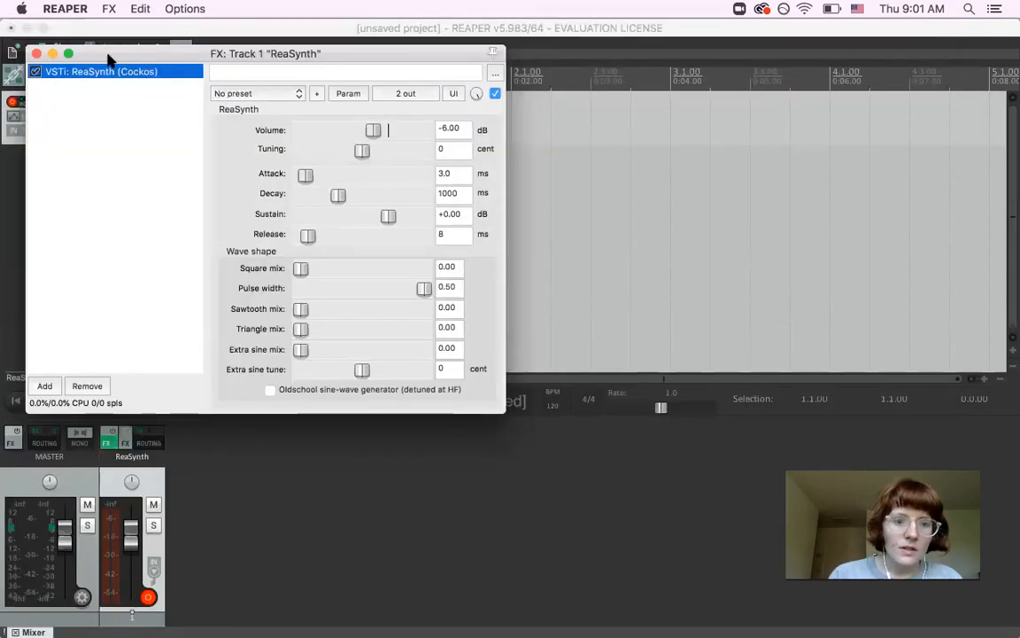
drag(98, 53, 246, 157)
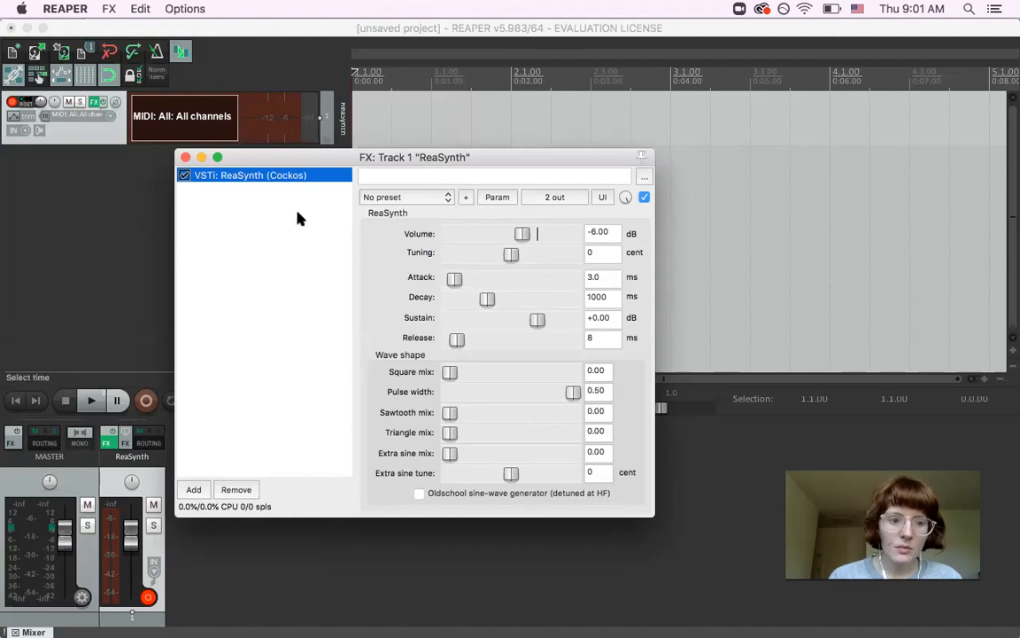
click(185, 157)
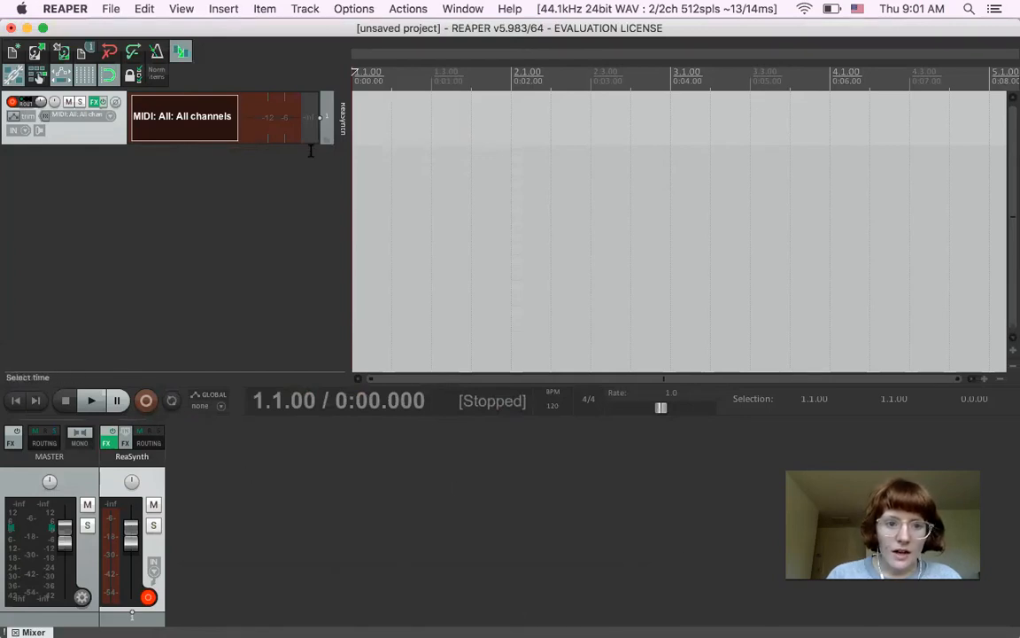
- Show the Virtual MIDI keyboard, toggle it off and on, and place it over the lower part of the arrange area
click(182, 10)
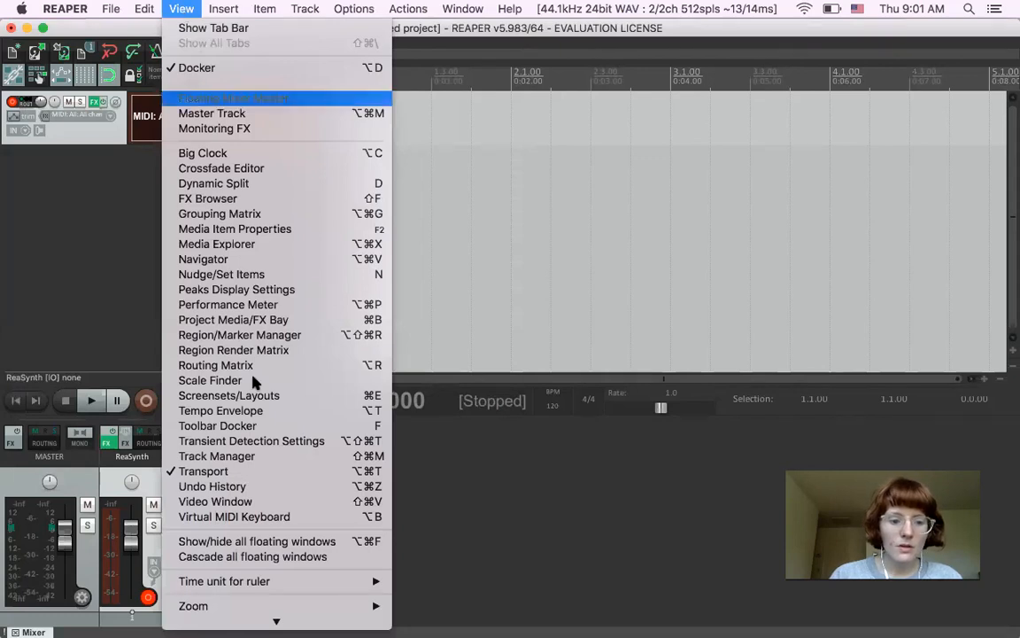
click(258, 521)
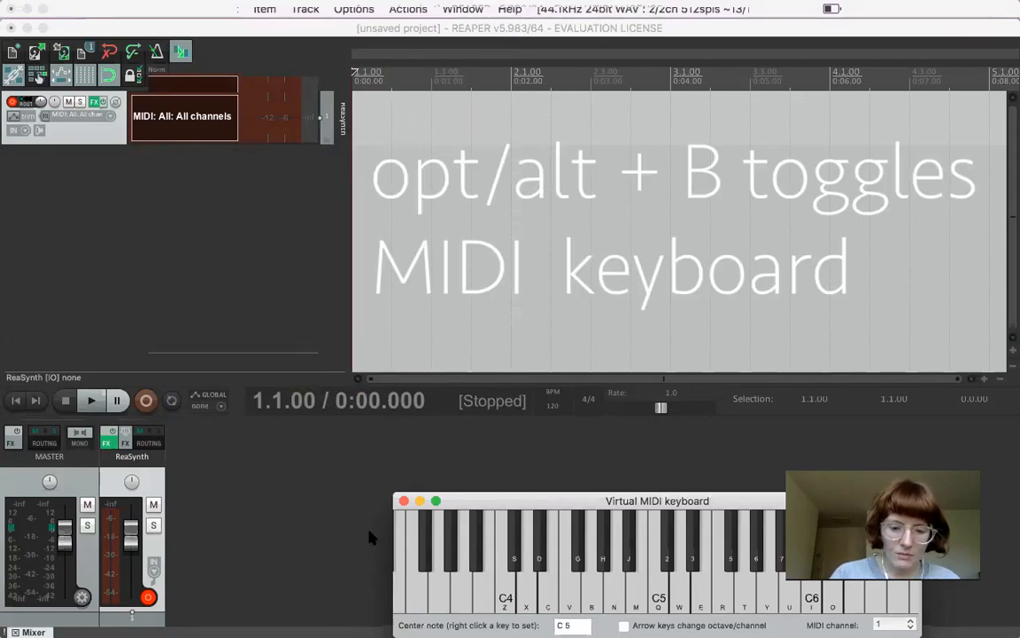
key(alt+b)
key(alt+b)
key(alt+b)
key(alt+b)
drag(609, 512, 466, 312)
- Play various low and high notes on the virtual MIDI keyboard to audition the ReaSynth track
click(522, 383)
click(449, 396)
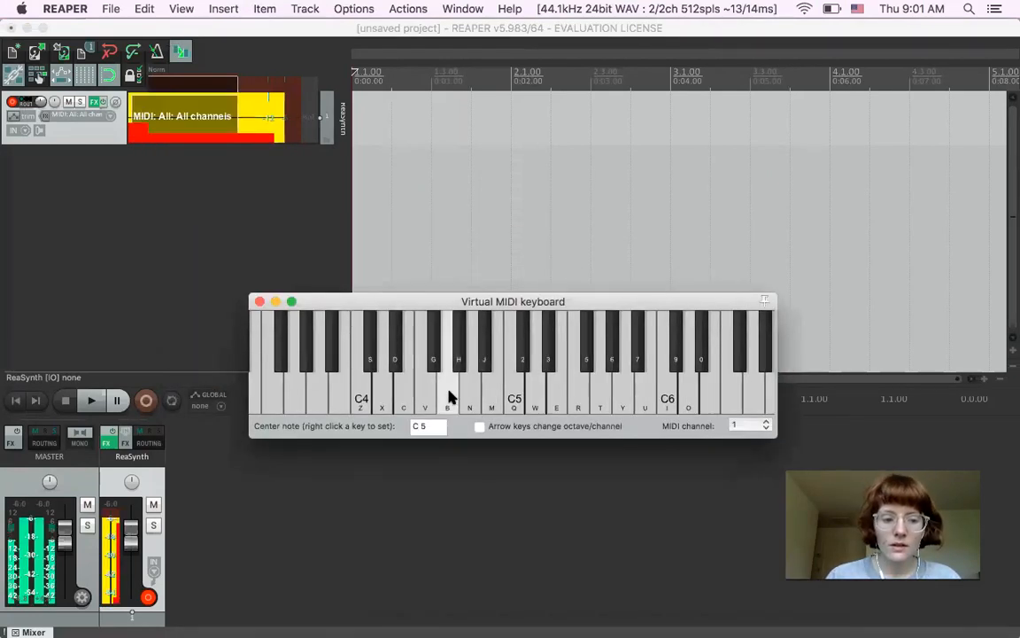
click(383, 392)
click(712, 410)
click(419, 407)
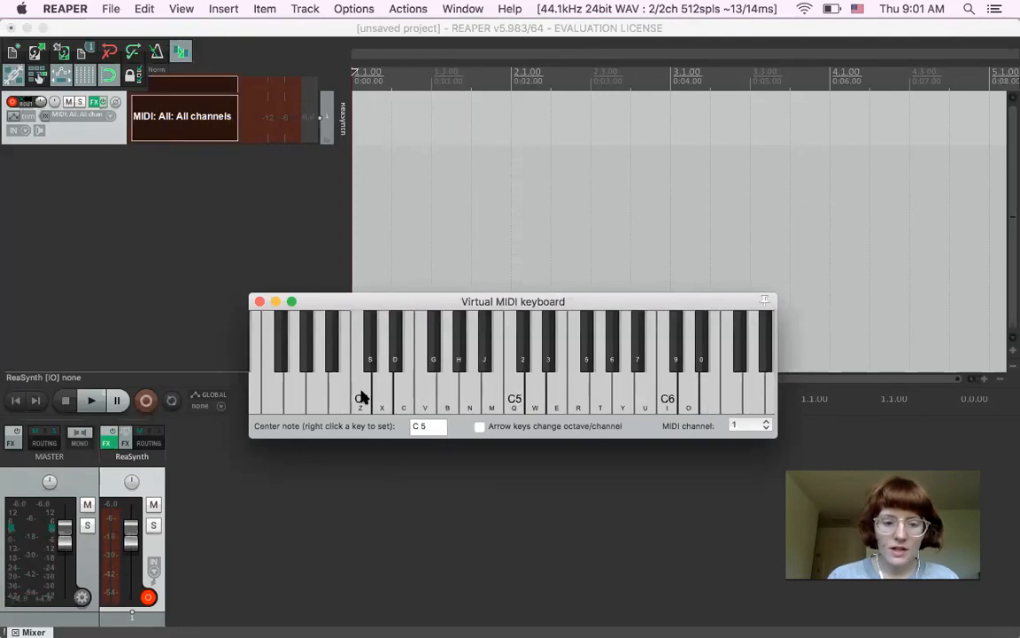
click(361, 397)
click(585, 336)
click(416, 398)
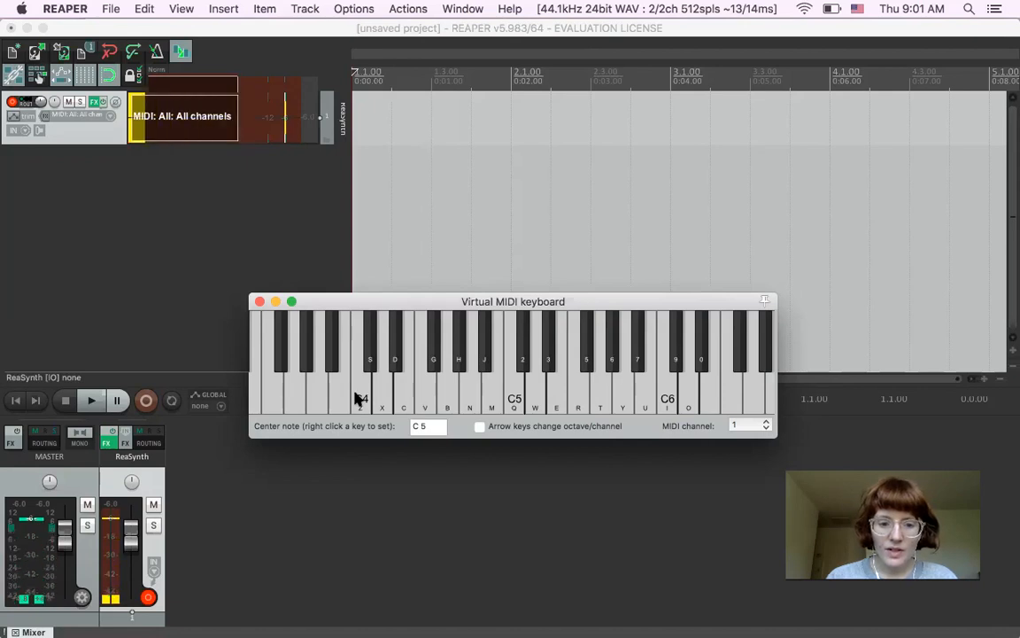
click(390, 394)
click(482, 359)
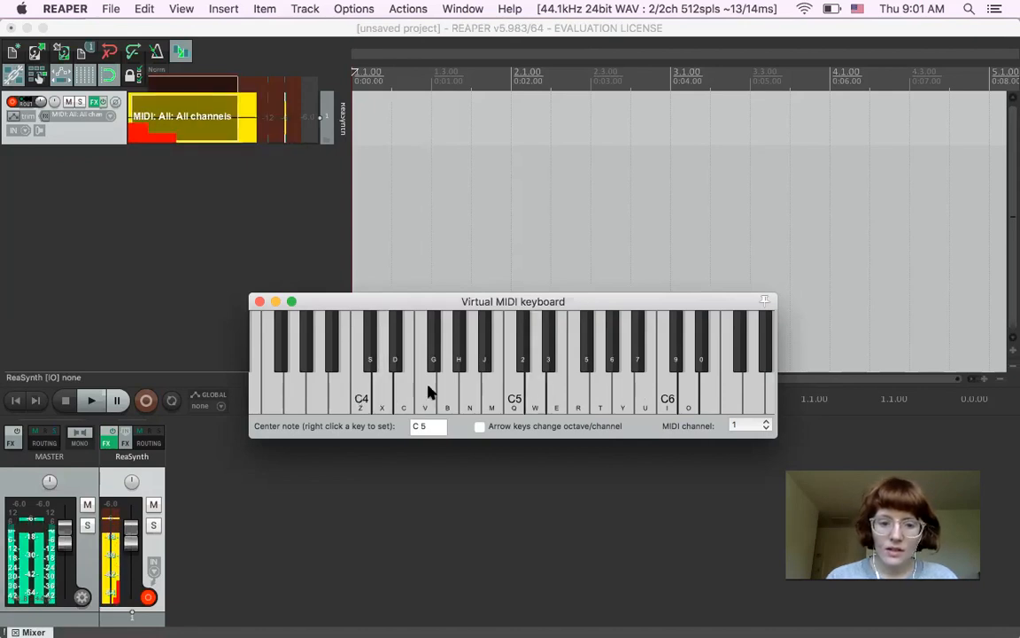
click(428, 394)
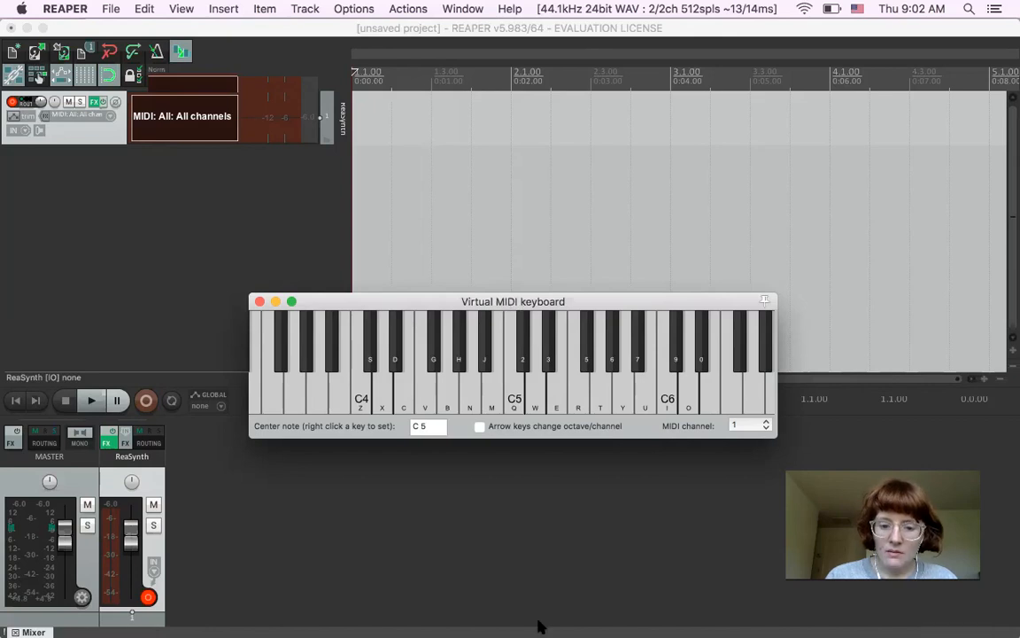
- Switch to the Wikipedia MIDI article in Chrome, highlight "Musical Instrument Digital Interface" and return to REAPER
click(571, 622)
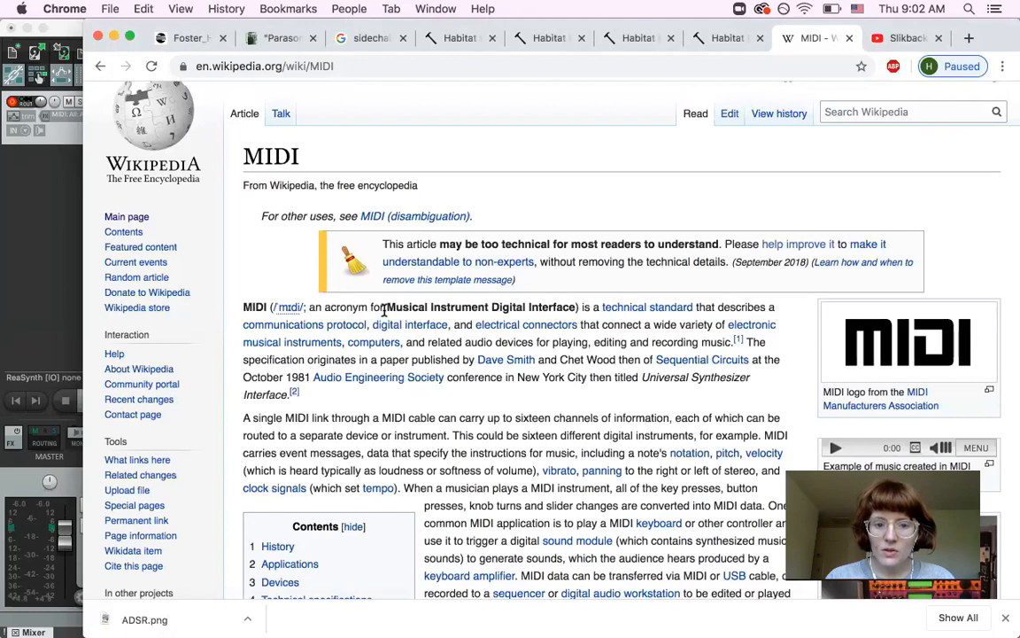
drag(387, 307, 578, 307)
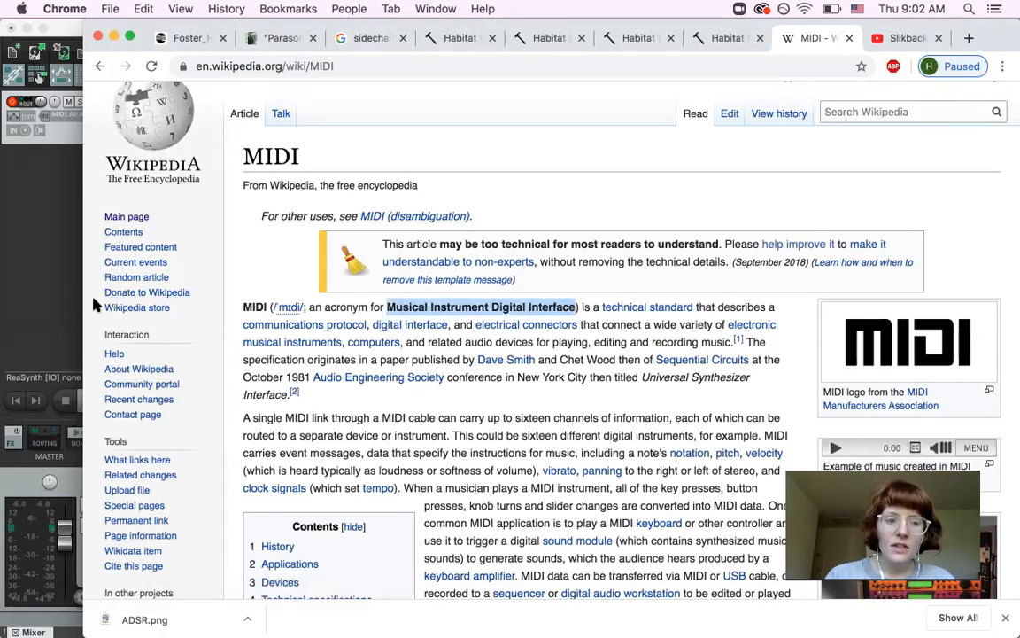
click(28, 198)
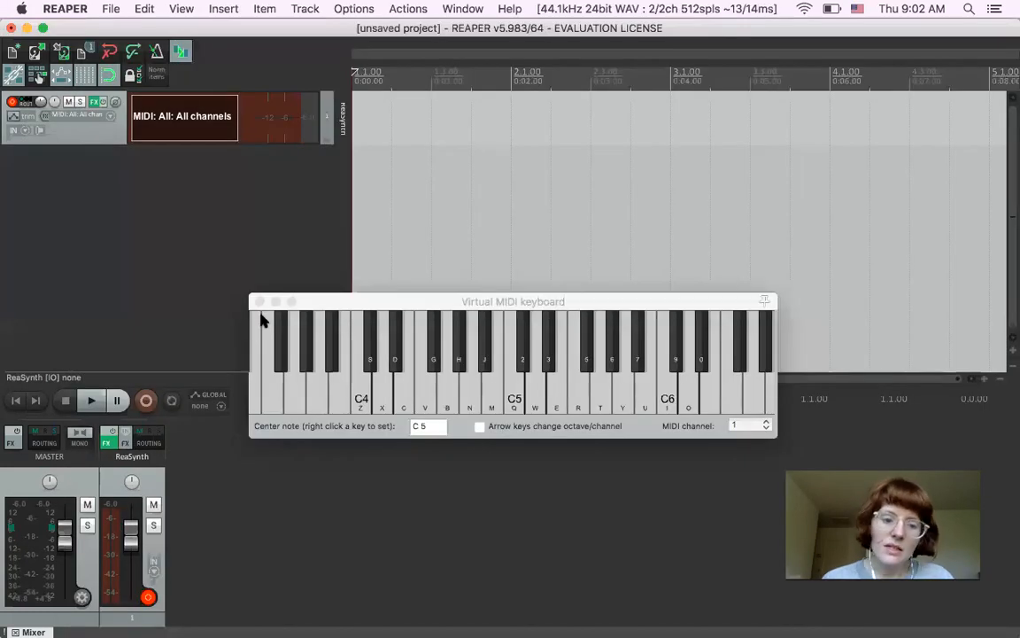
- Play a few notes between C4 and C5 on the virtual keyboard to compare the octave
click(389, 405)
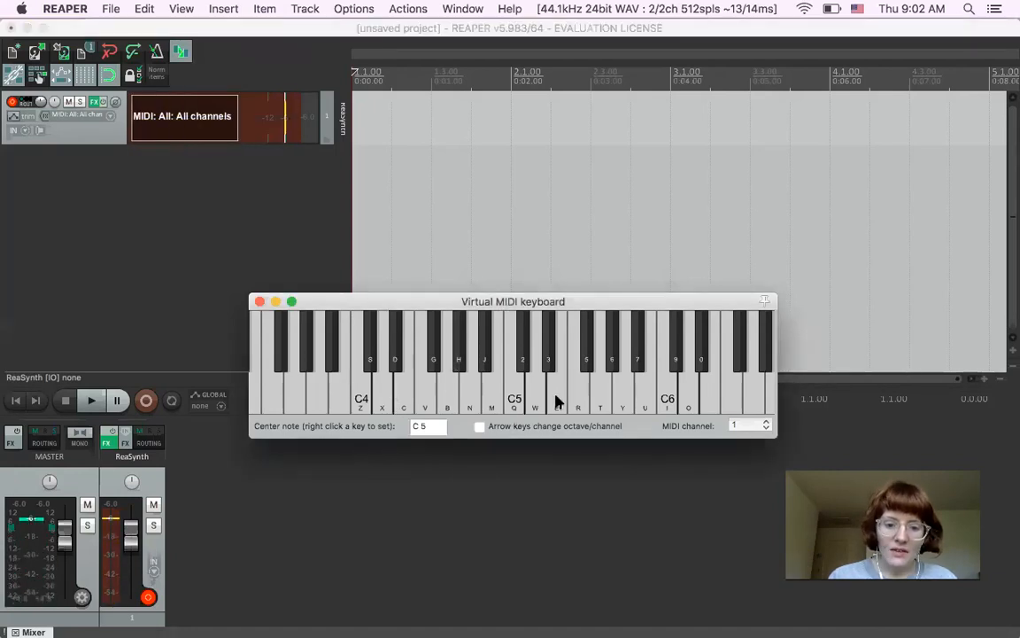
click(515, 400)
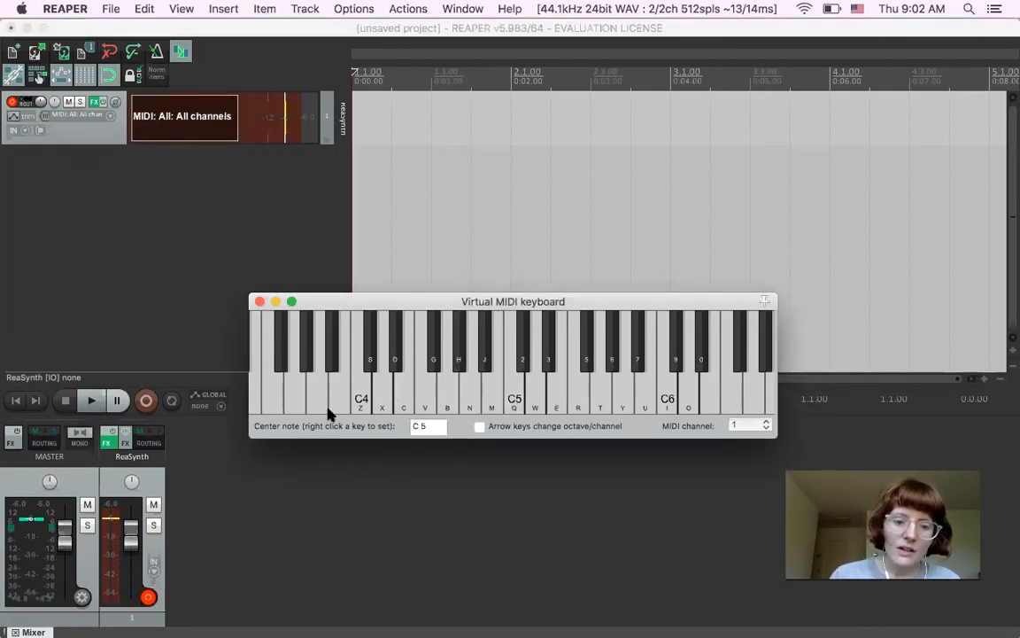
click(362, 403)
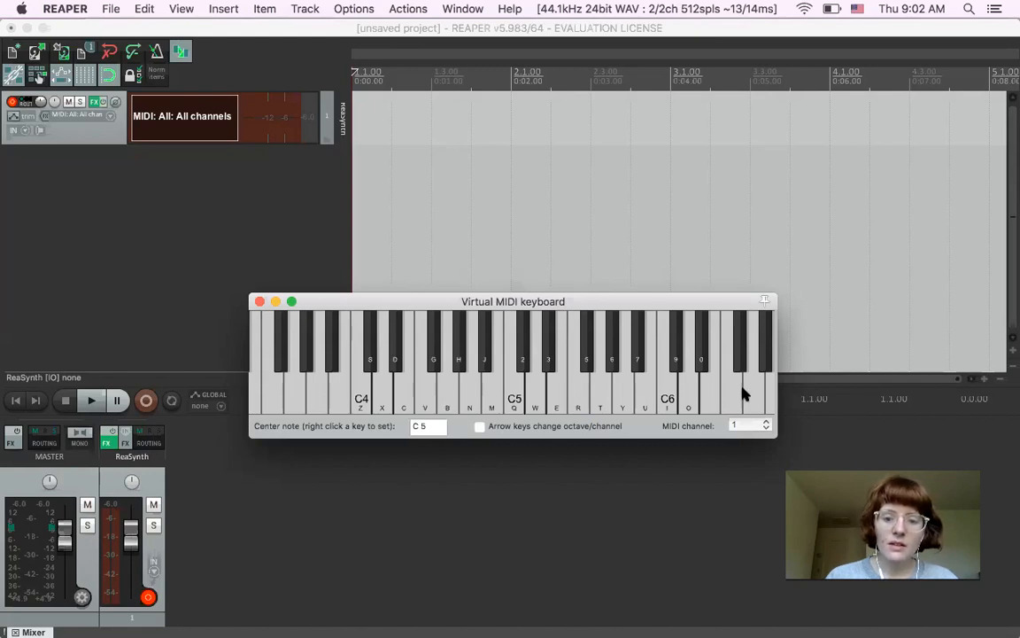
- Open the ReaSynth settings of track 1 and raise the extra sine mix to 0.96
click(94, 105)
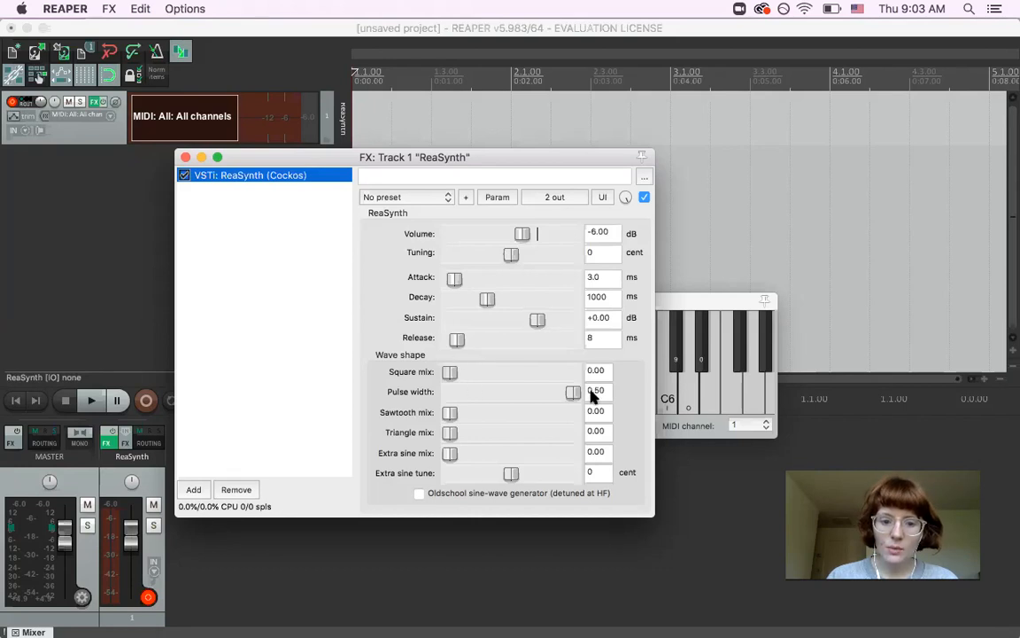
click(567, 453)
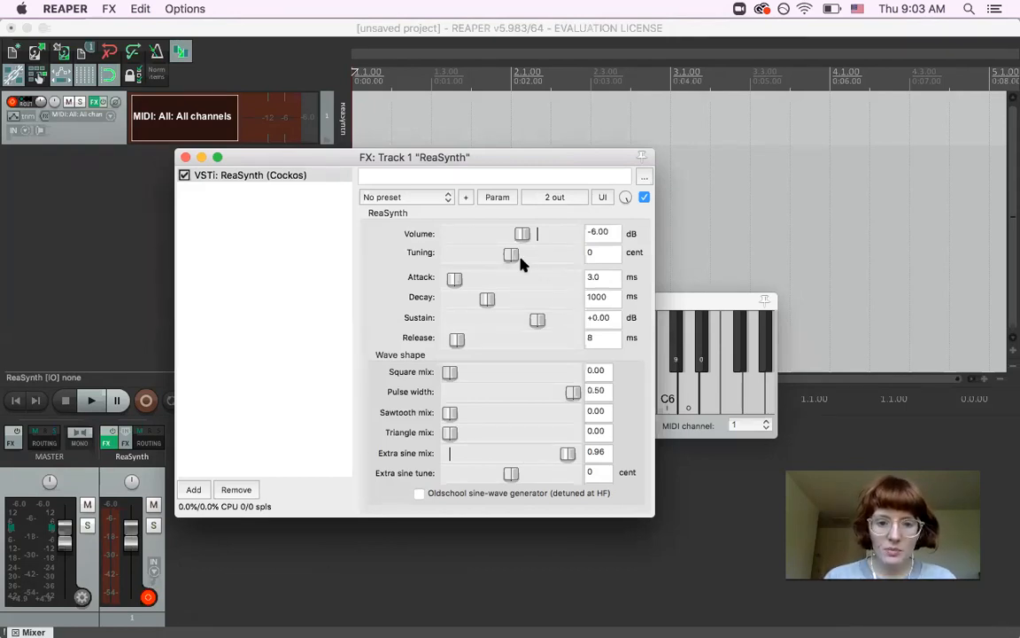
- Try a tuning offset of 5 cents on ReaSynth while playing notes around C6, and reset the tuning to 0
click(662, 398)
mouse_move(511, 255)
mouse_down()
mouse_move(525, 255)
mouse_move(476, 254)
mouse_move(510, 259)
mouse_up()
click(660, 380)
click(660, 382)
click(666, 374)
click(684, 381)
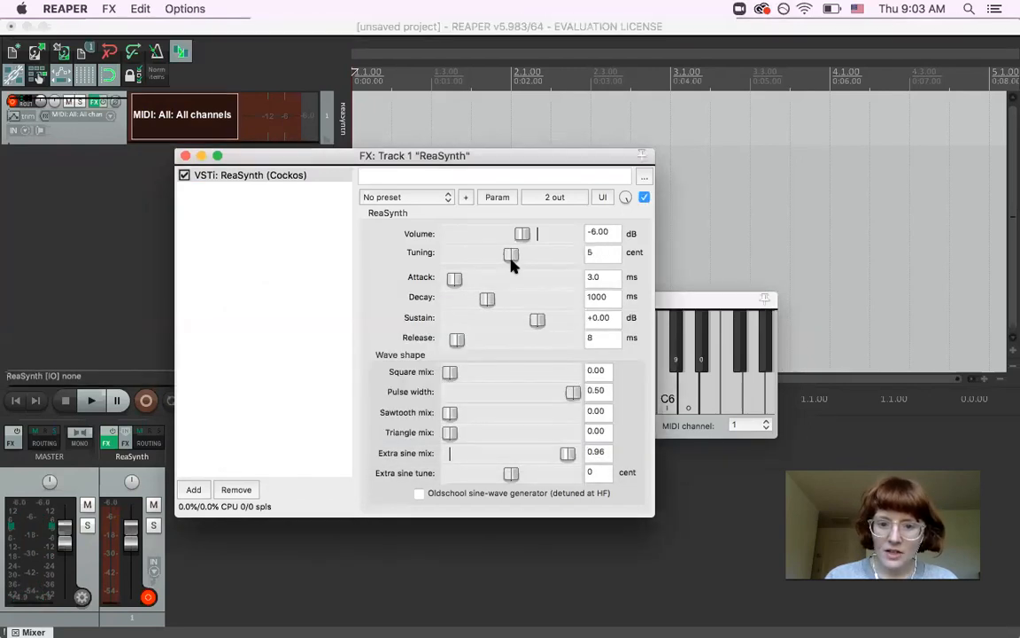
double_click(595, 252)
text(0)
key(Return)
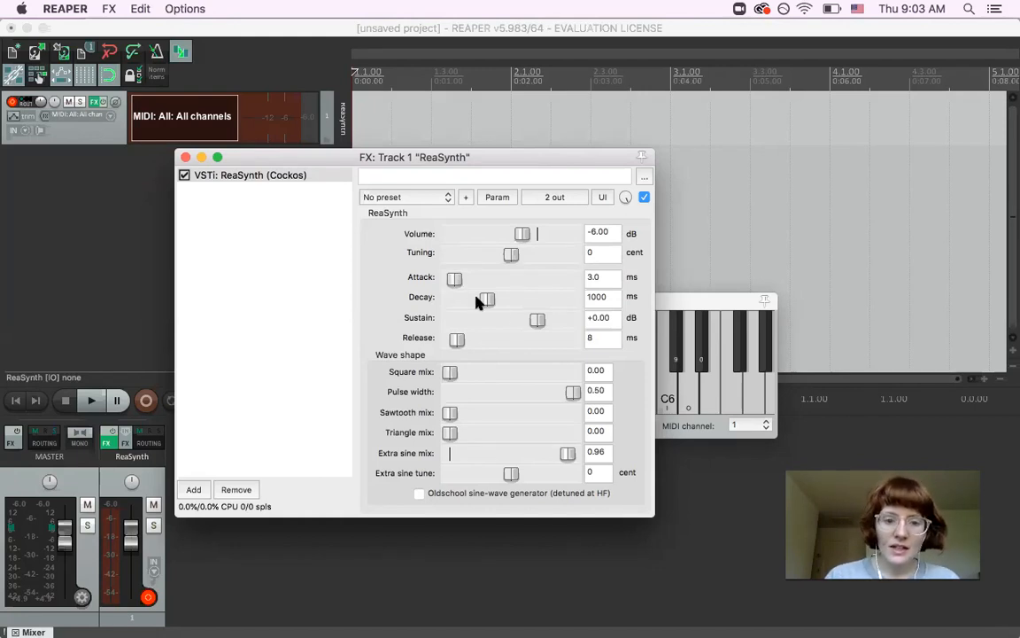
- Switch to the ADSR envelope diagram download-1.png in Preview and move its window down beside the synth settings
mouse_move(436, 624)
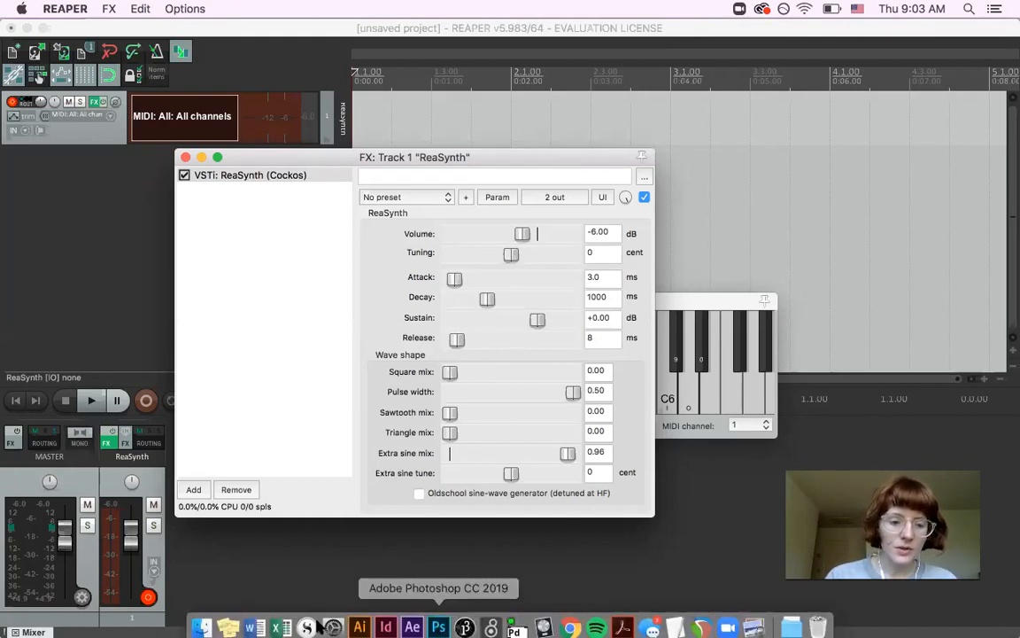
right_click(208, 625)
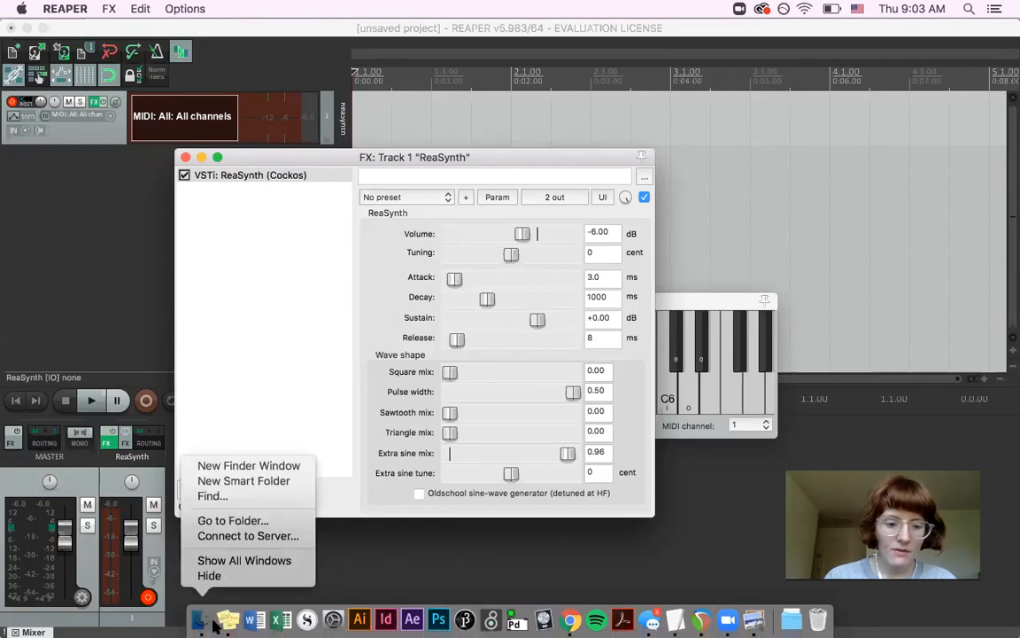
click(141, 626)
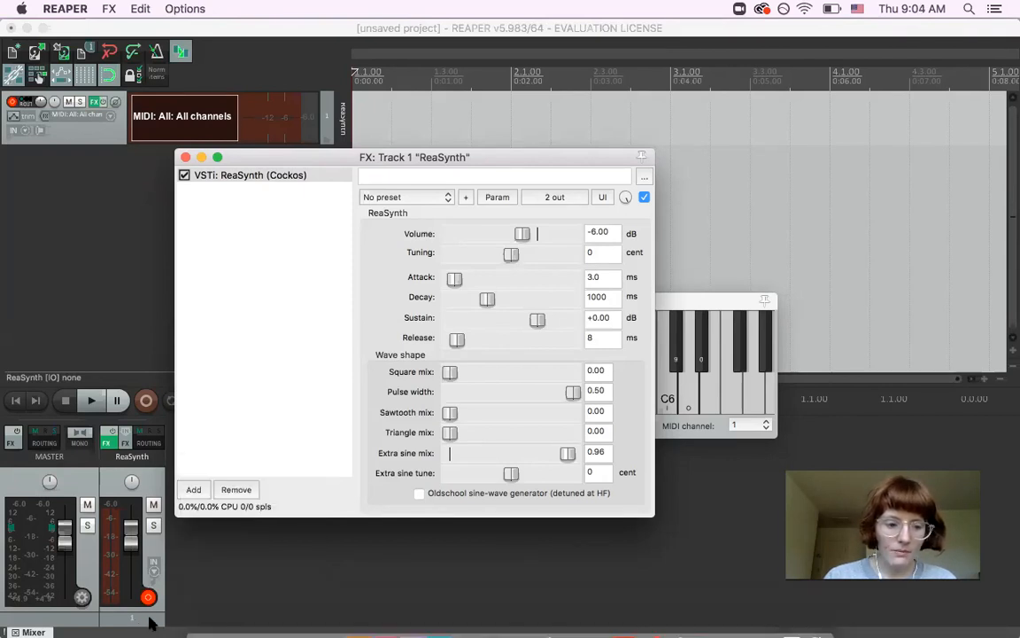
mouse_move(229, 628)
click(756, 624)
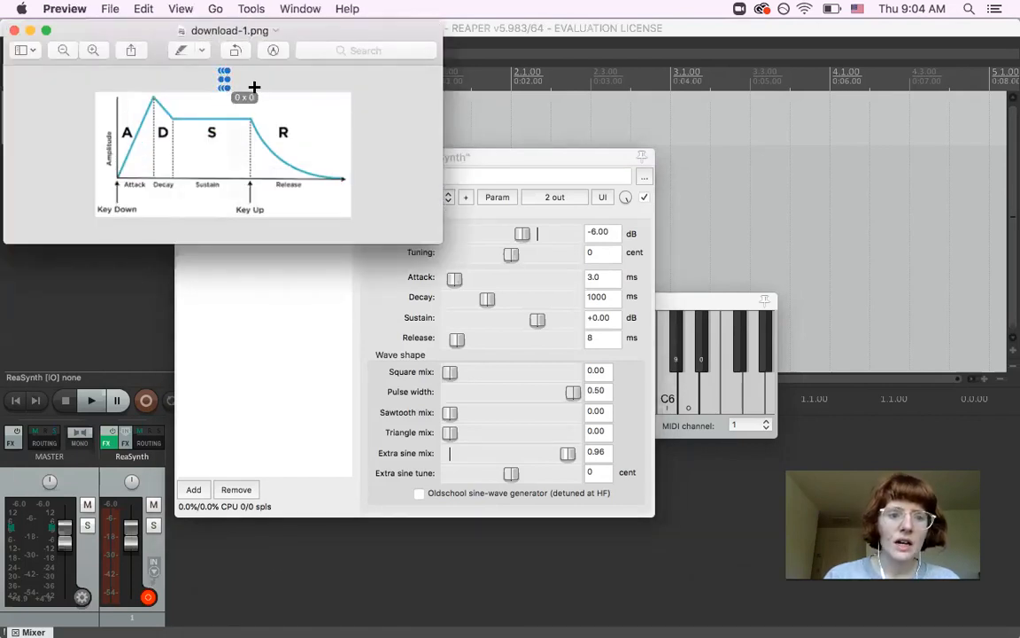
key(Escape)
drag(196, 37, 201, 162)
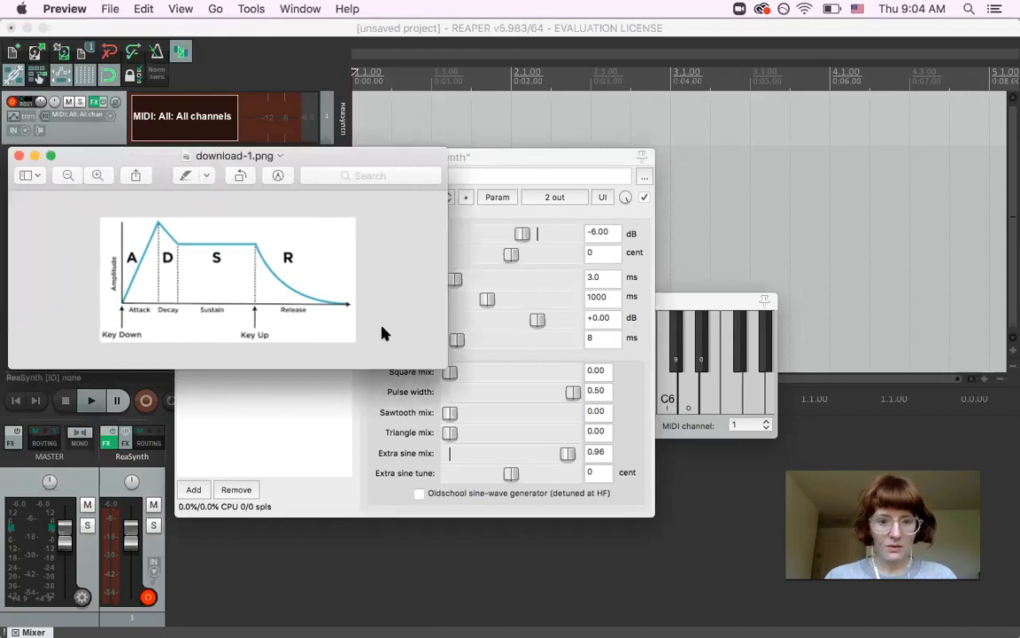
- Arrange the ReaSynth window beside the ADSR diagram and move the virtual MIDI keyboard below the envelope controls
drag(573, 165, 655, 164)
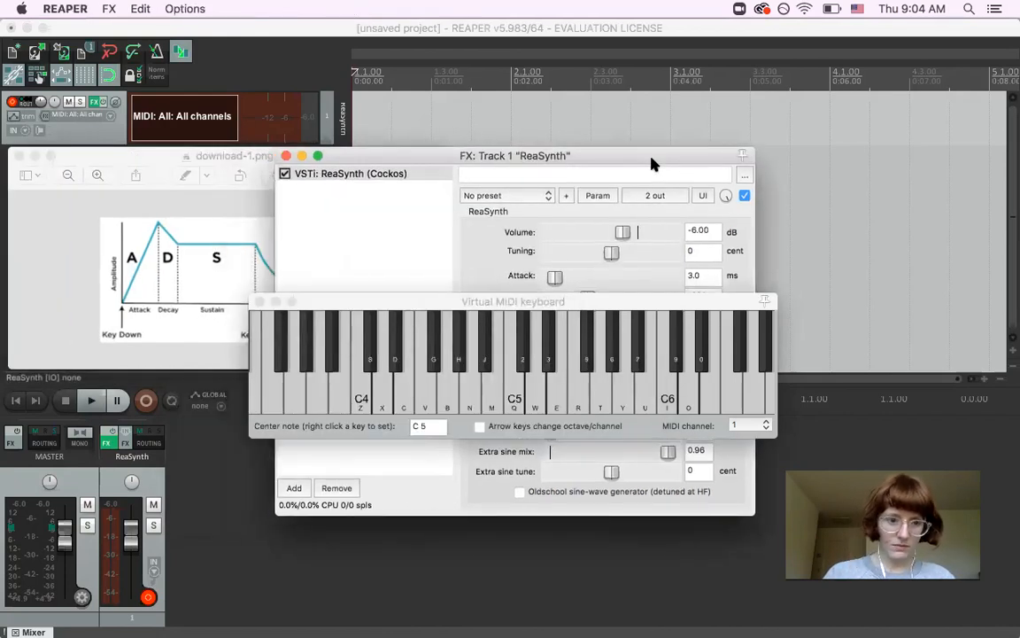
click(228, 155)
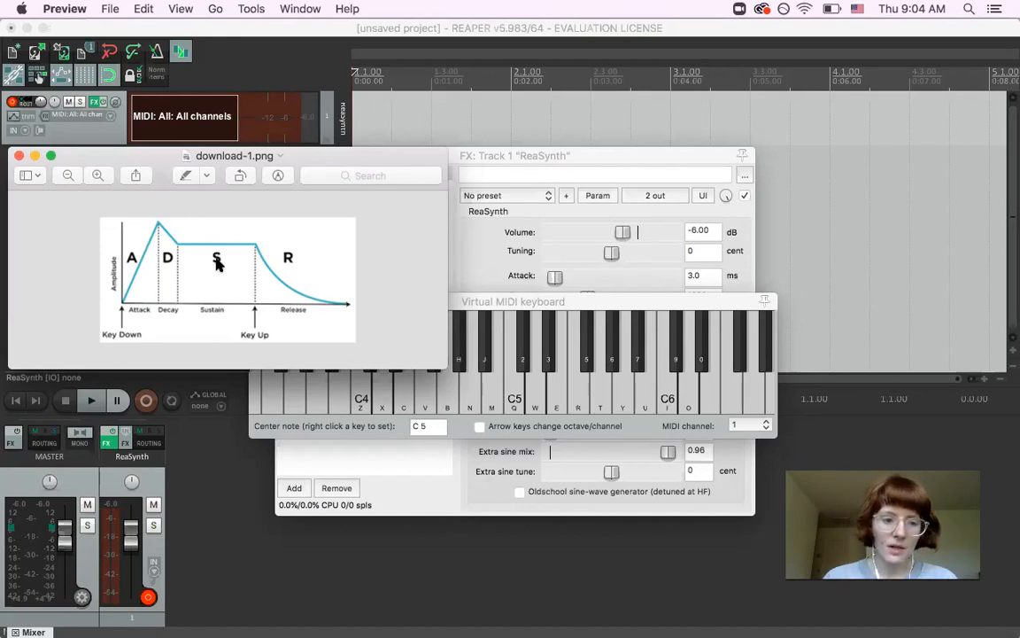
click(518, 156)
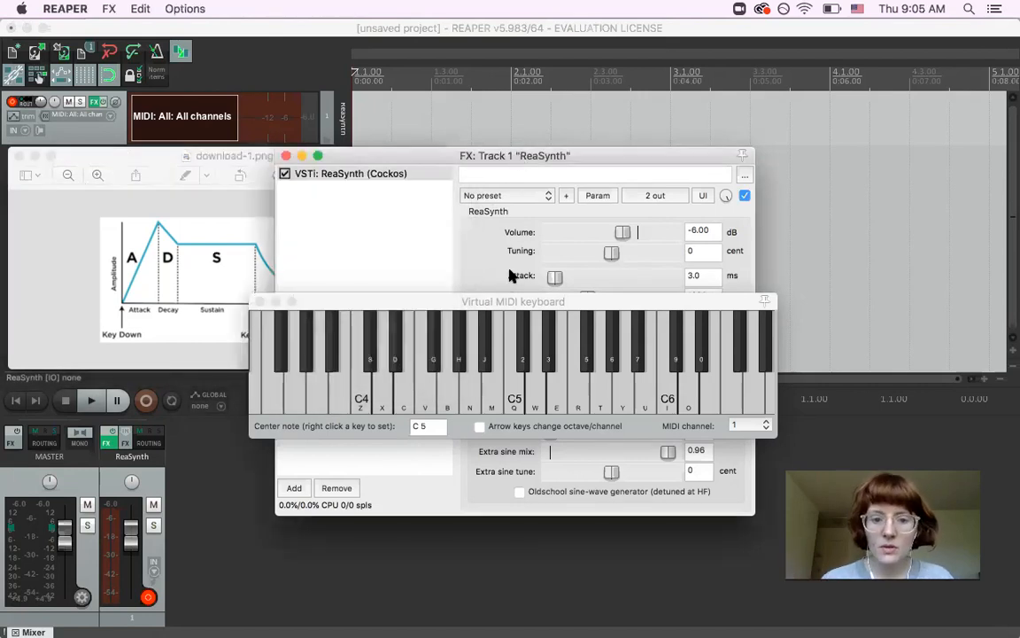
drag(496, 307, 438, 468)
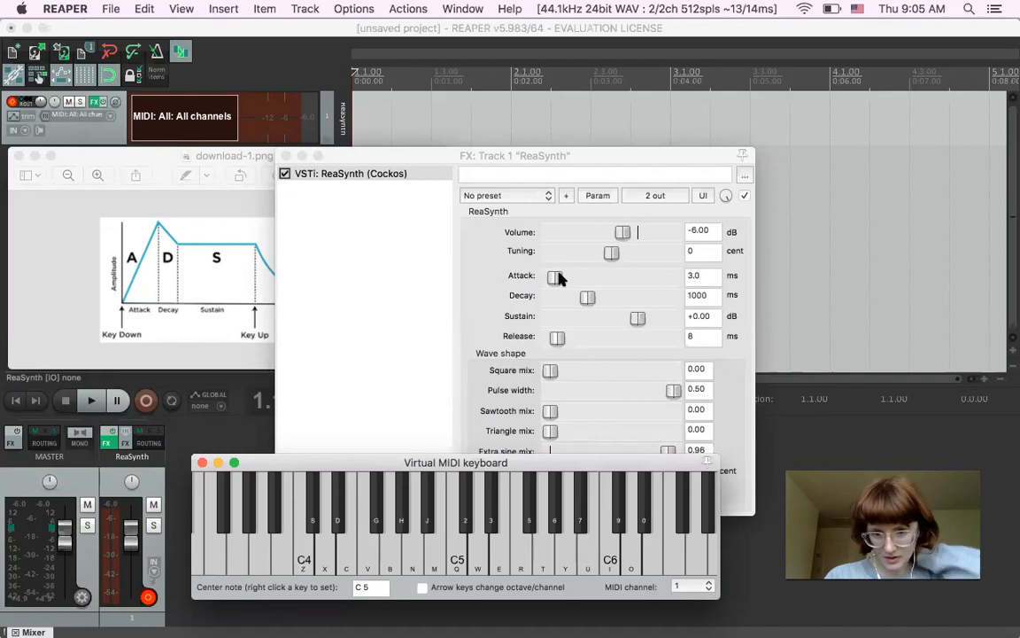
- Raise ReaSynth's attack to 1949.6 ms, play C5 to hear the slow onset, and bring the attack down to 2.7 ms
click(493, 560)
click(508, 558)
drag(556, 277, 615, 284)
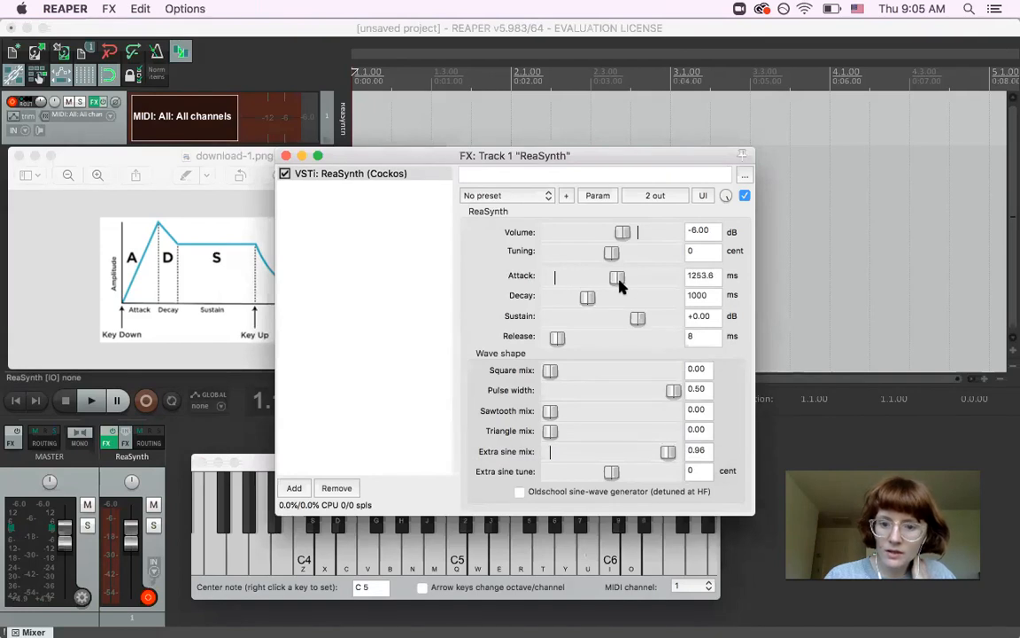
click(467, 567)
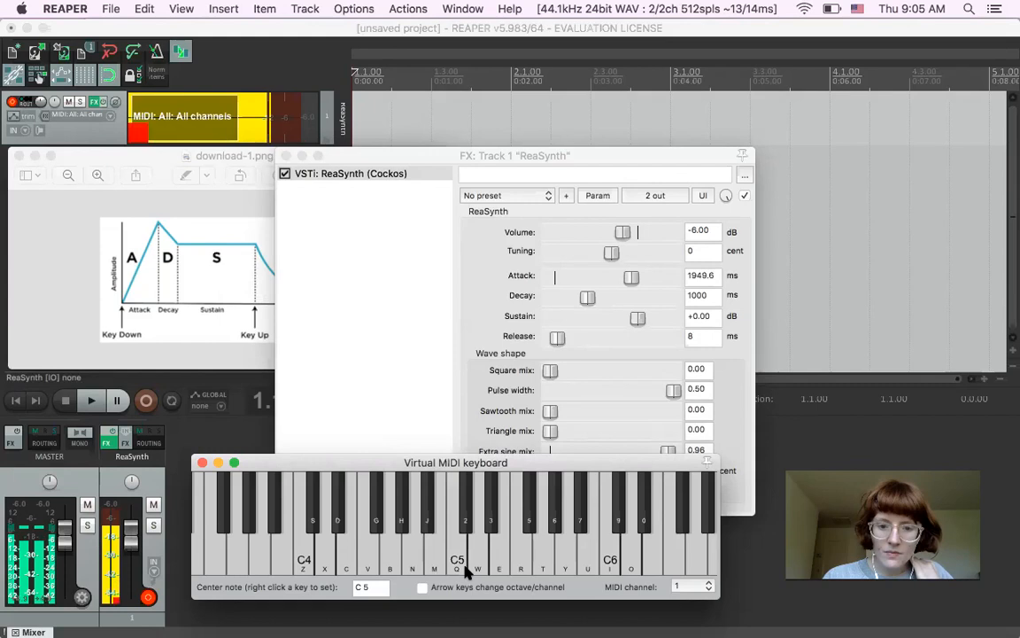
drag(617, 282, 554, 278)
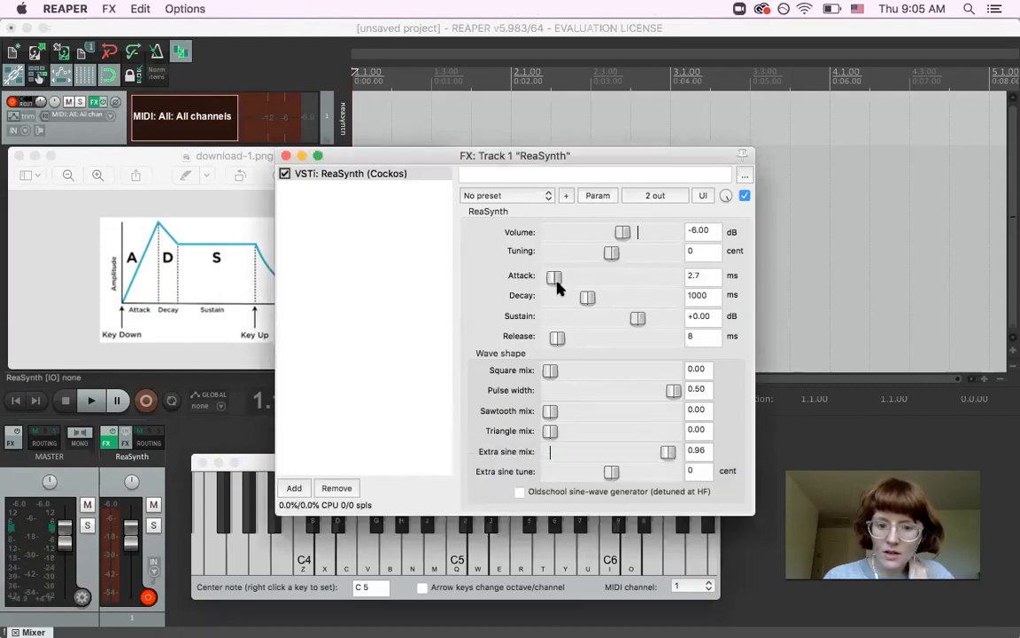
- Try ReaSynth's attack at 2984.2 ms, playing C5 to hear it, and bring the attack down to 148.9 ms
click(453, 550)
click(415, 504)
drag(553, 276, 646, 278)
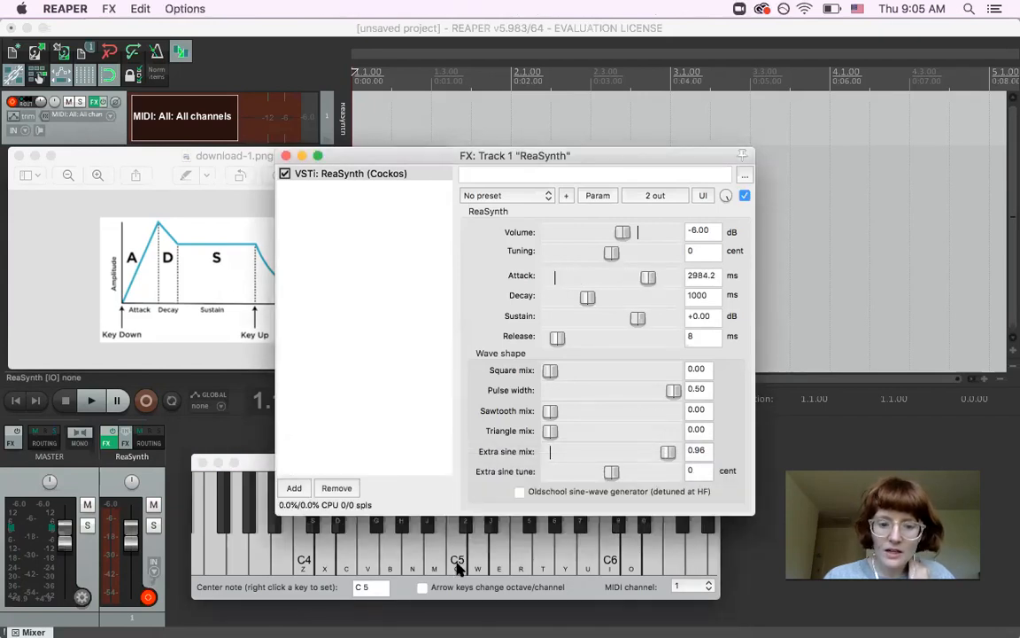
click(457, 565)
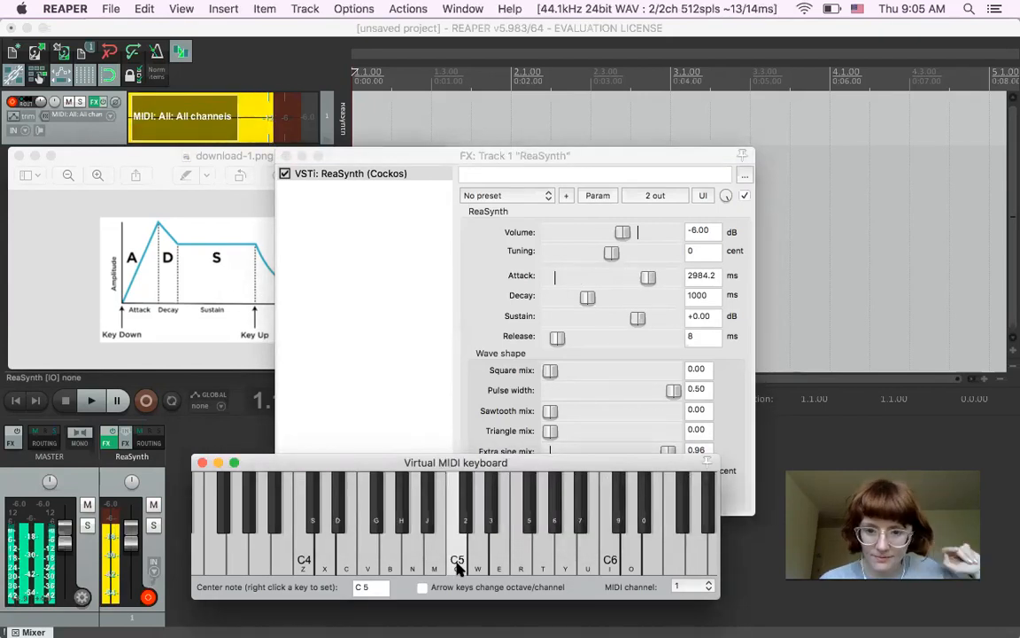
drag(648, 277, 585, 289)
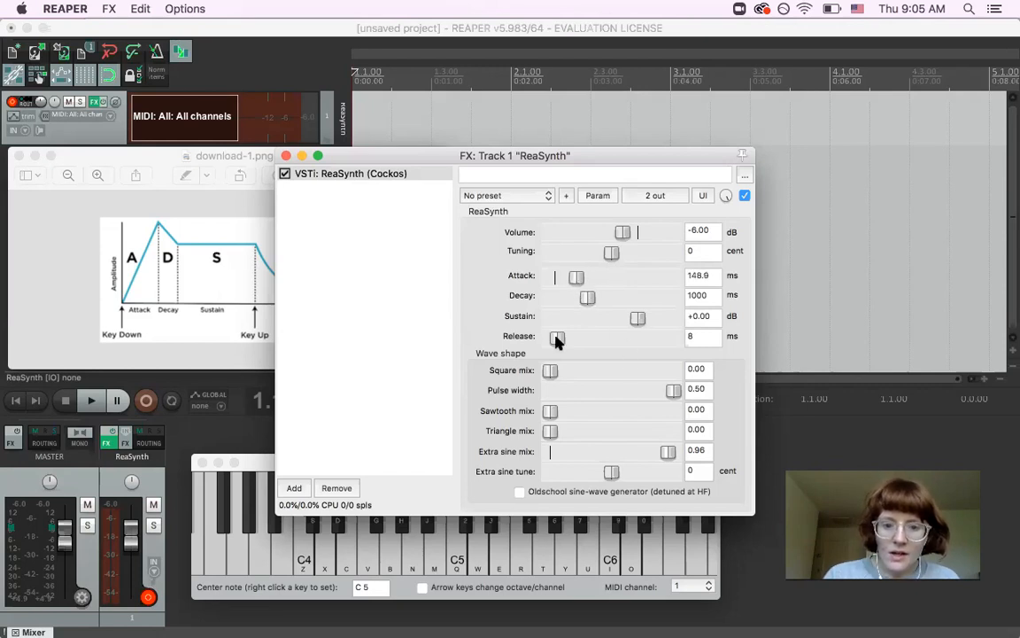
- Raise ReaSynth's release to 3469 ms and play several high and low notes on the virtual keyboard to hear the long fade
drag(557, 342, 659, 352)
click(505, 569)
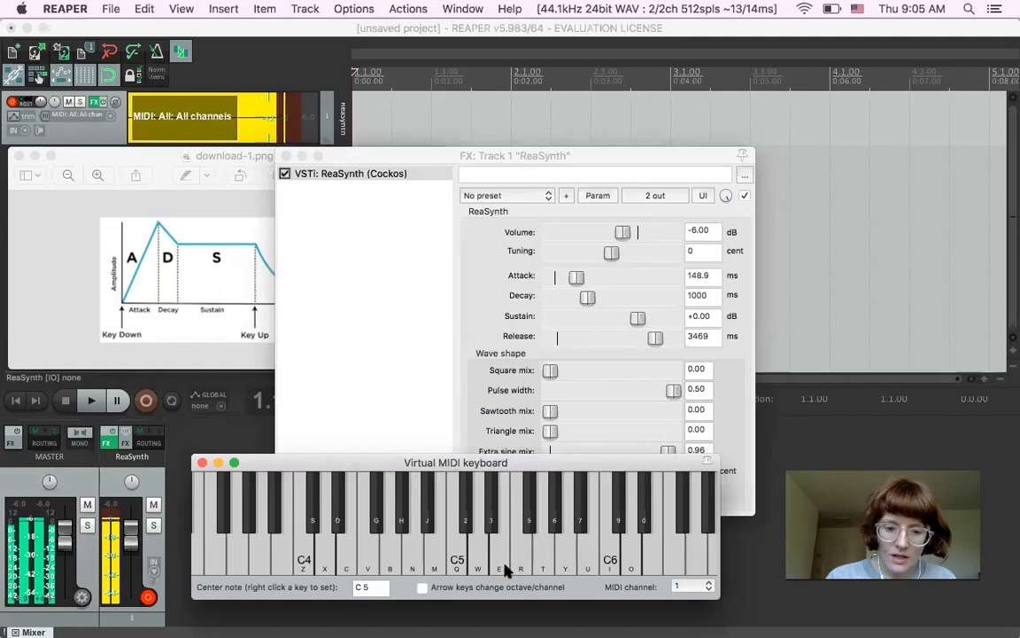
click(392, 569)
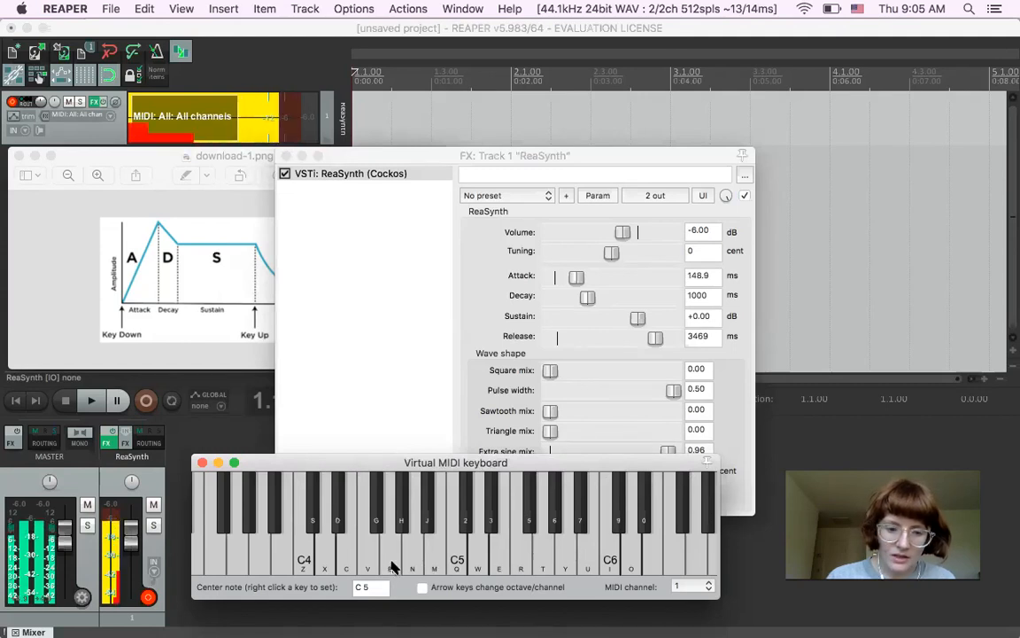
click(586, 567)
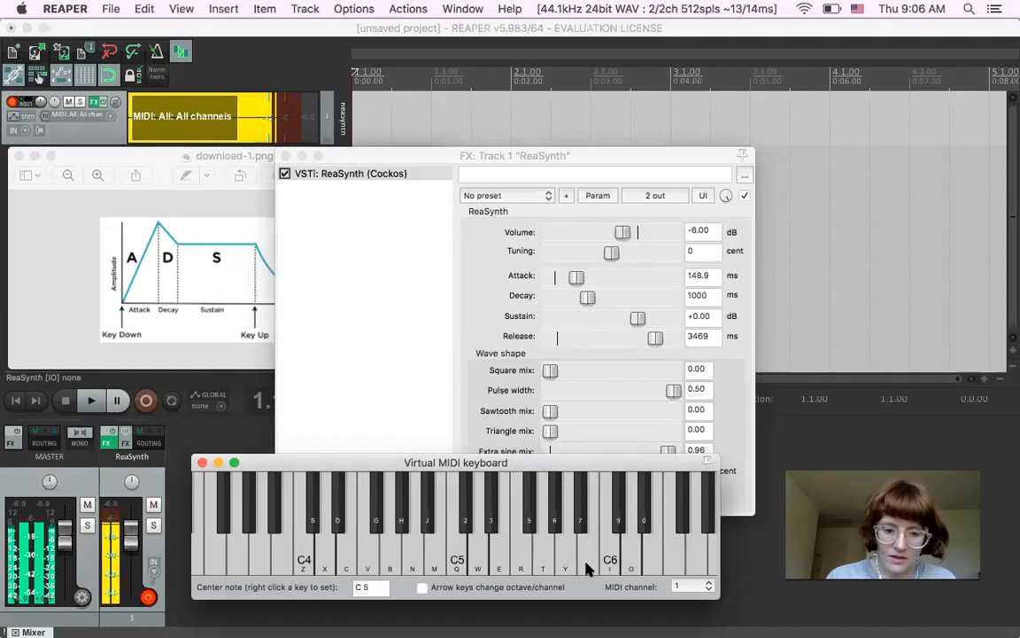
click(347, 561)
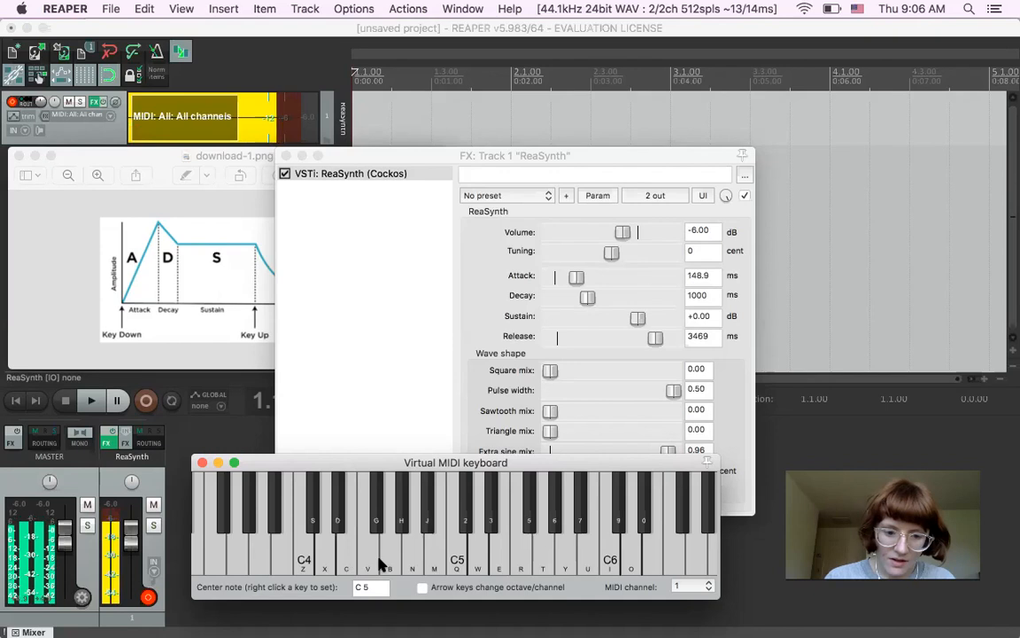
mouse_move(316, 560)
mouse_down()
mouse_move(521, 571)
mouse_move(444, 561)
mouse_up()
click(321, 561)
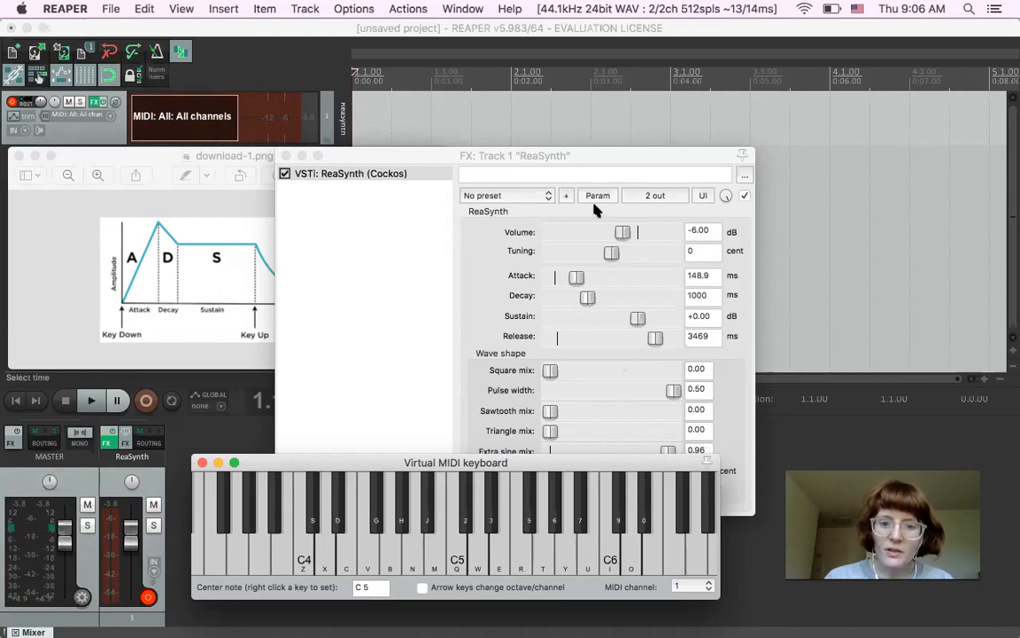
- Move the ReaSynth window above the virtual keyboard and lower its release to 2668 ms, testing it with several notes
click(606, 156)
drag(617, 120, 625, 99)
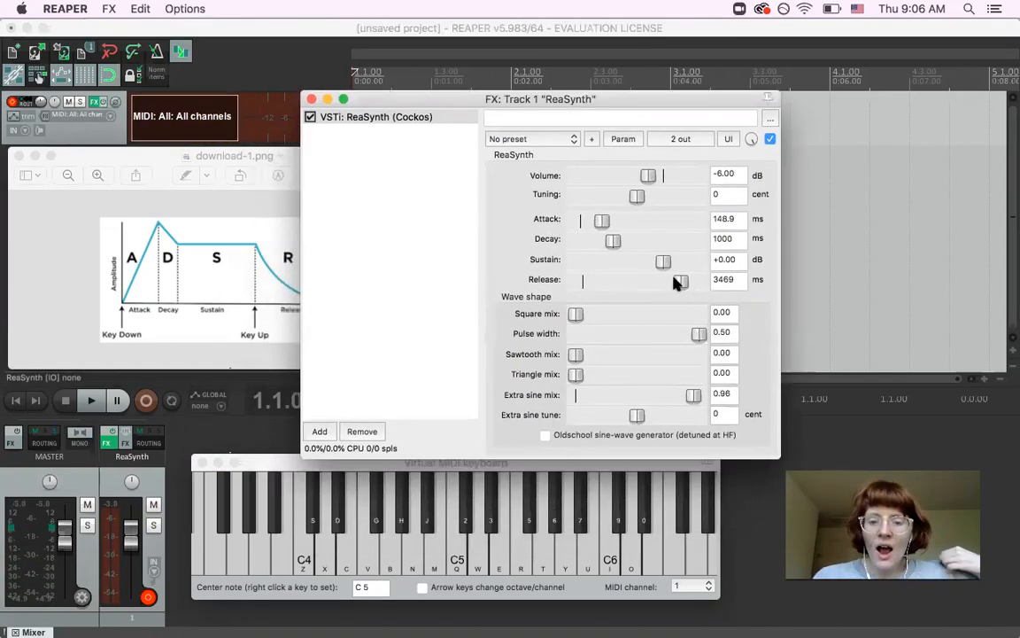
drag(673, 282, 670, 283)
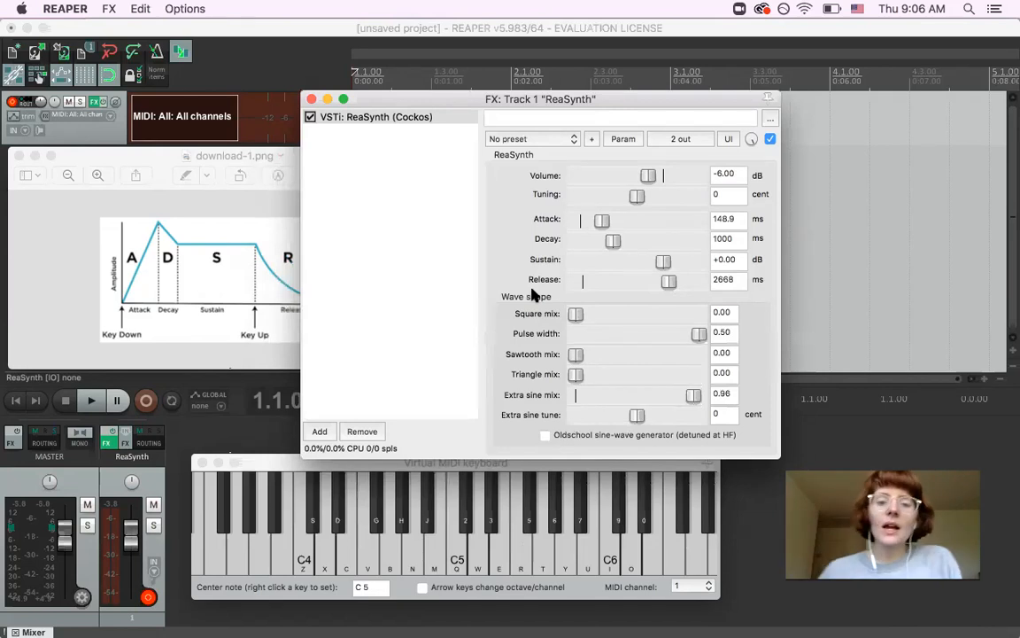
click(542, 549)
click(410, 565)
click(642, 565)
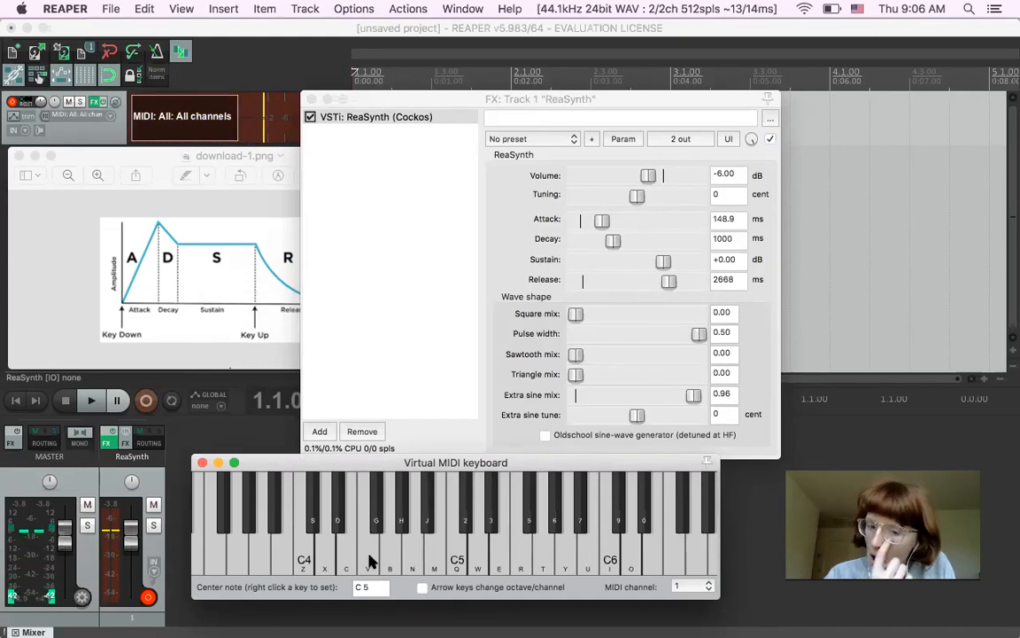
- Raise the square mix to 1.00 and play various notes across the virtual keyboard to hear the square wave
click(534, 343)
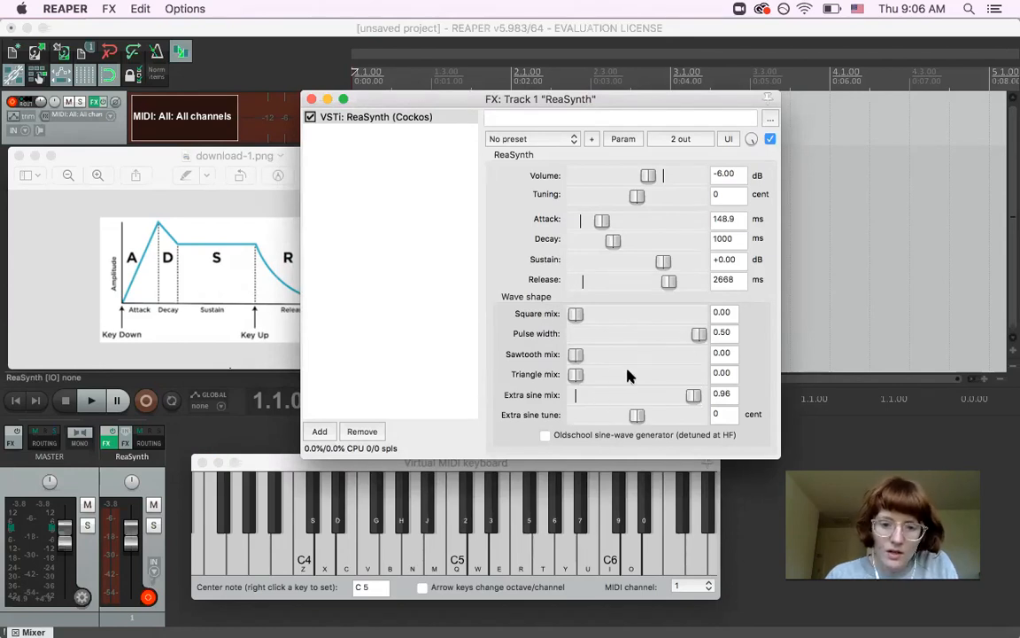
drag(573, 315, 754, 318)
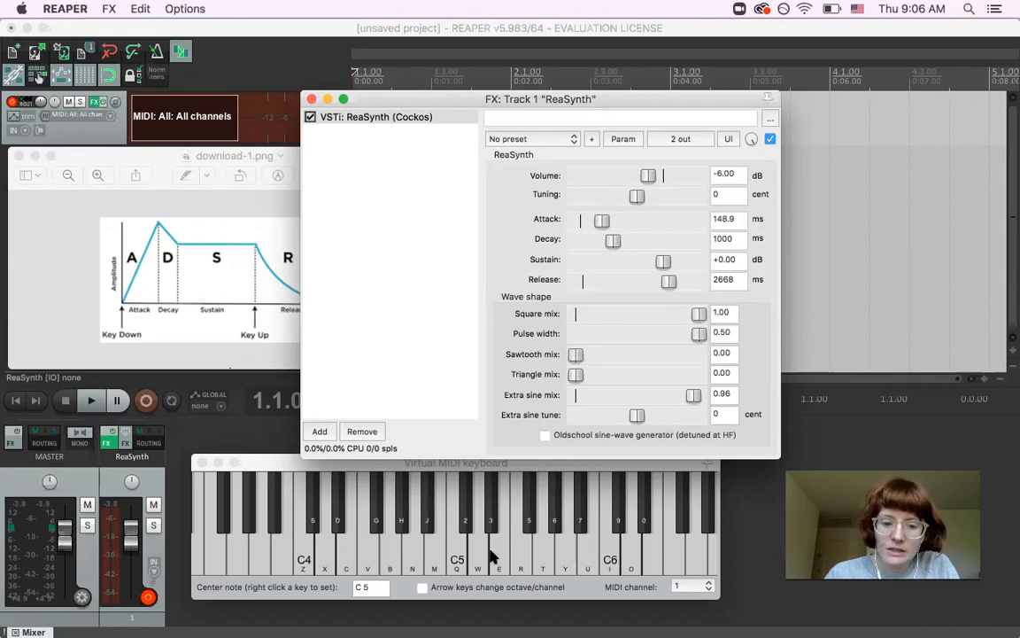
click(372, 565)
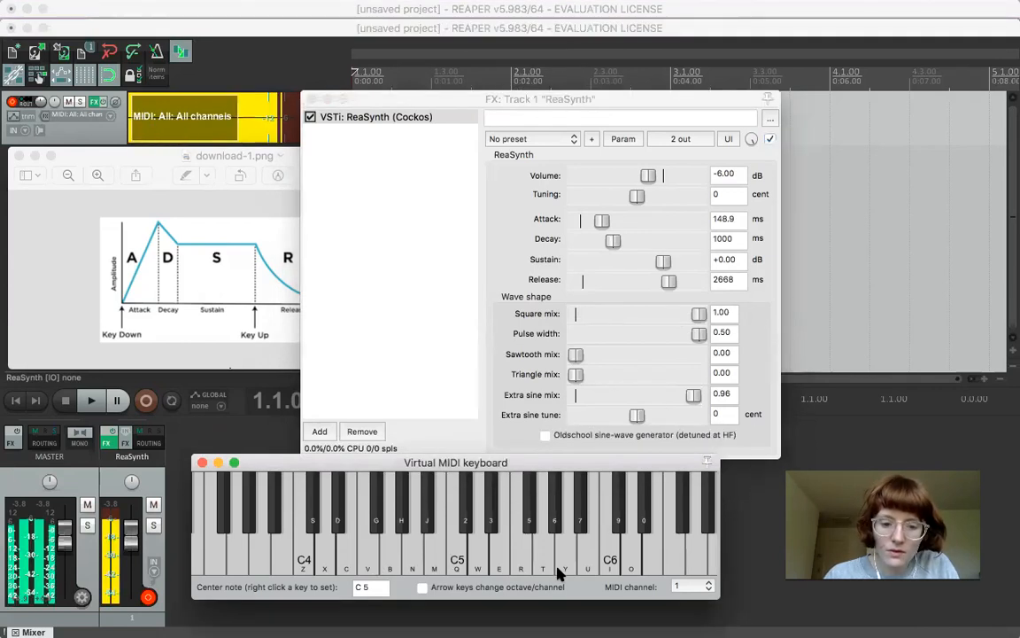
click(554, 535)
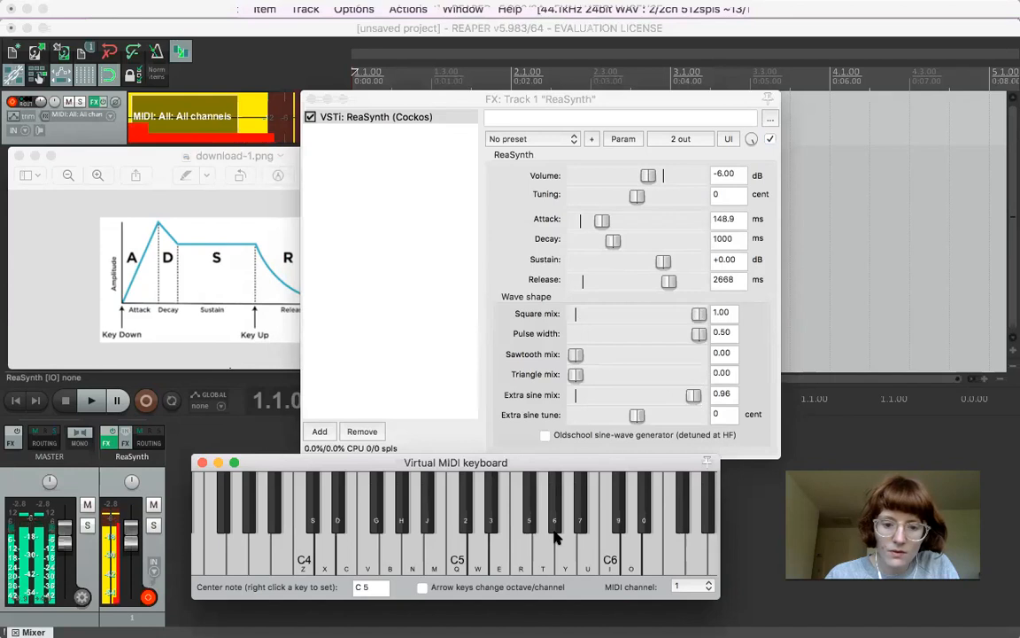
click(501, 537)
click(467, 552)
click(465, 550)
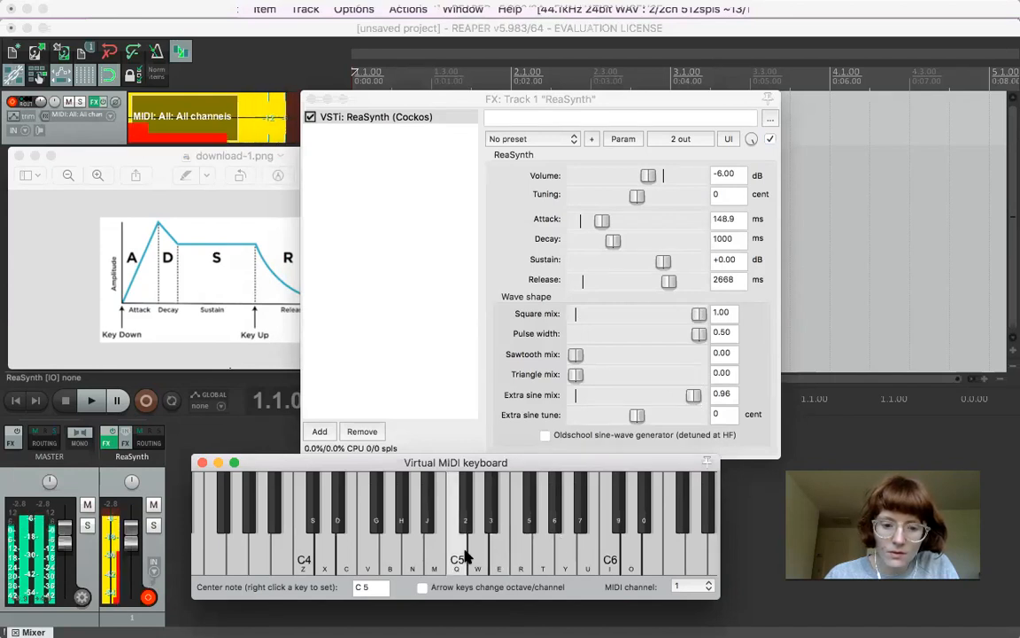
click(410, 555)
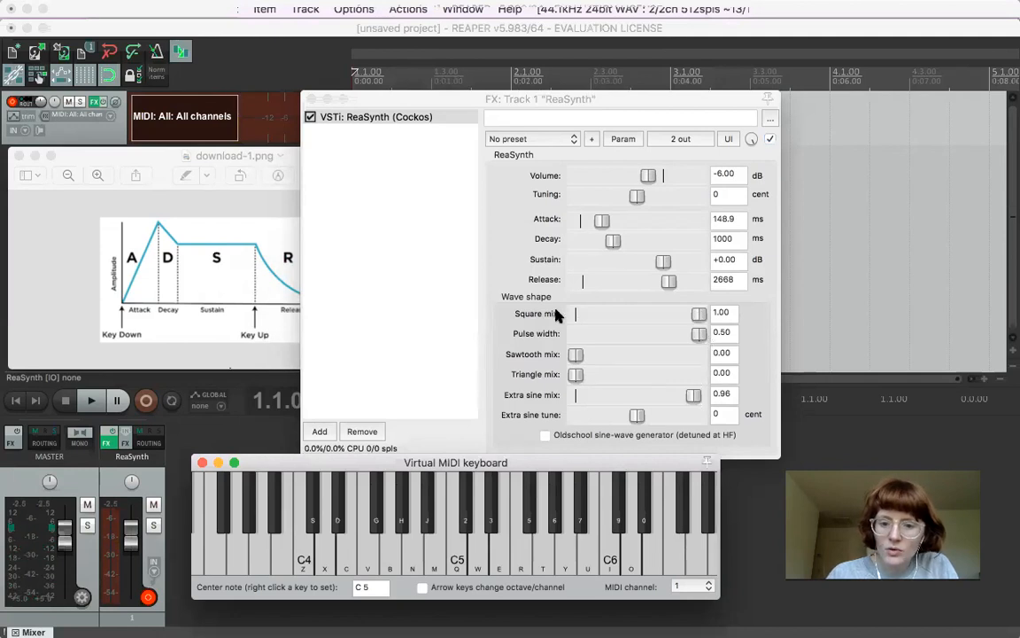
- Play F5 with the original pulse width, reduce the pulse width to 0.10, and play F5 again to compare
click(698, 341)
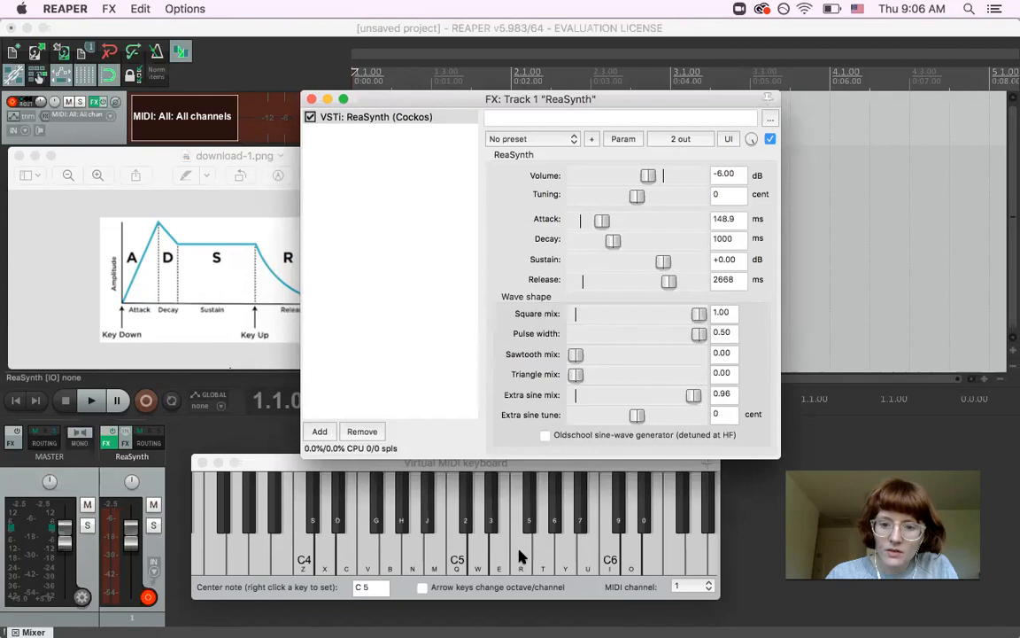
click(520, 555)
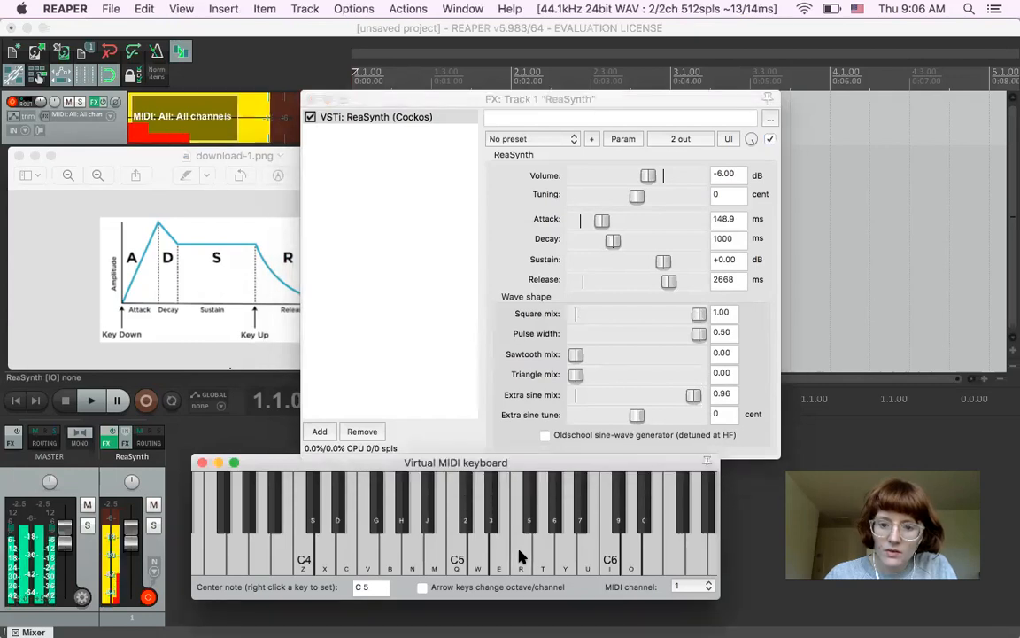
click(690, 332)
drag(690, 332, 534, 354)
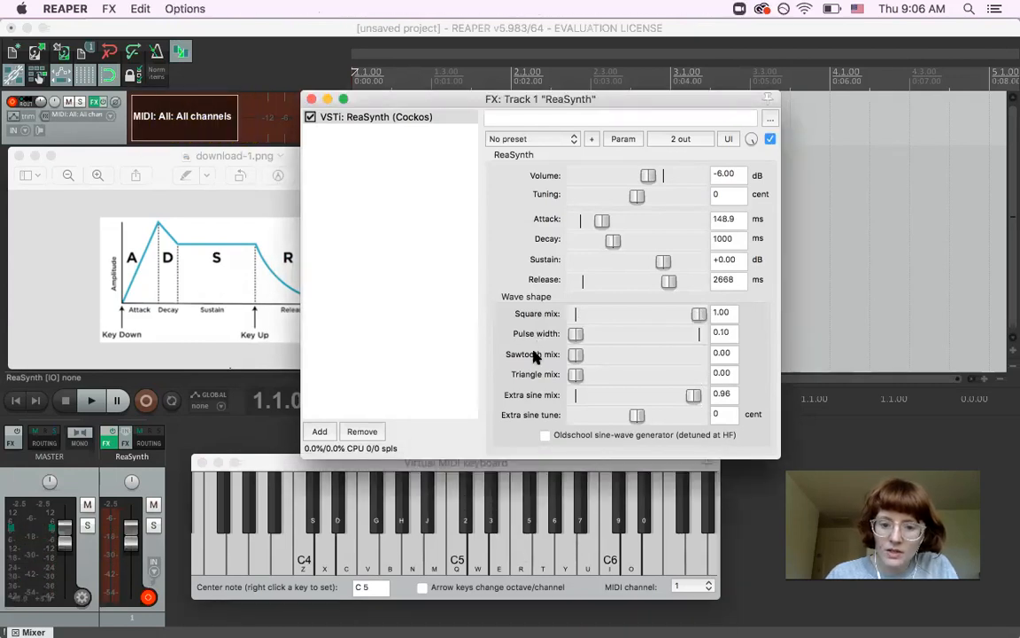
click(527, 565)
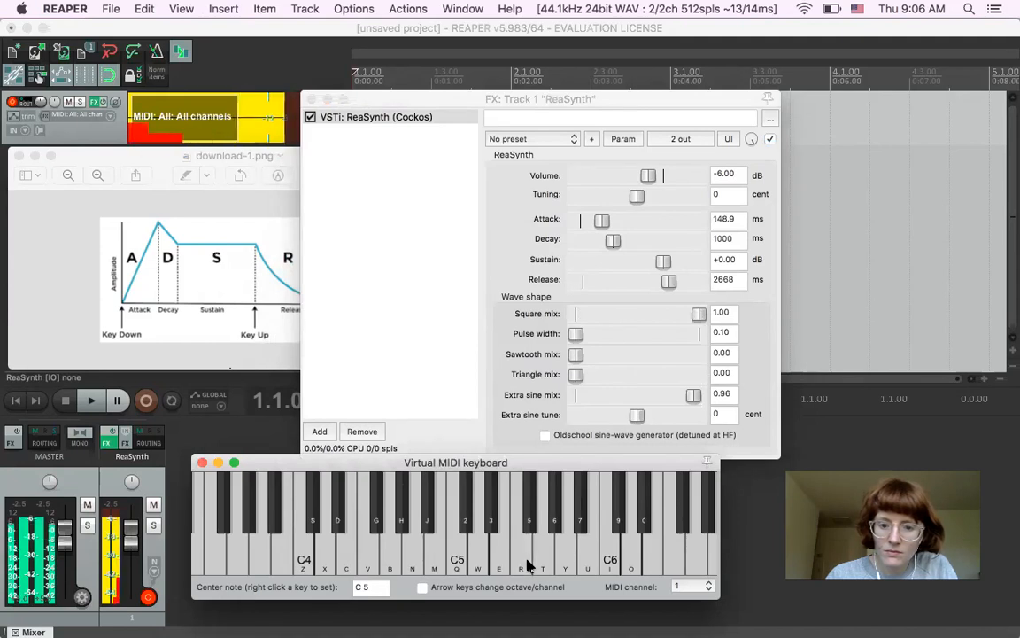
- Return the pulse width to 0.50 and play notes around E5 to compare the square wave's sound
drag(576, 334, 727, 334)
click(507, 565)
click(699, 333)
click(507, 553)
click(637, 335)
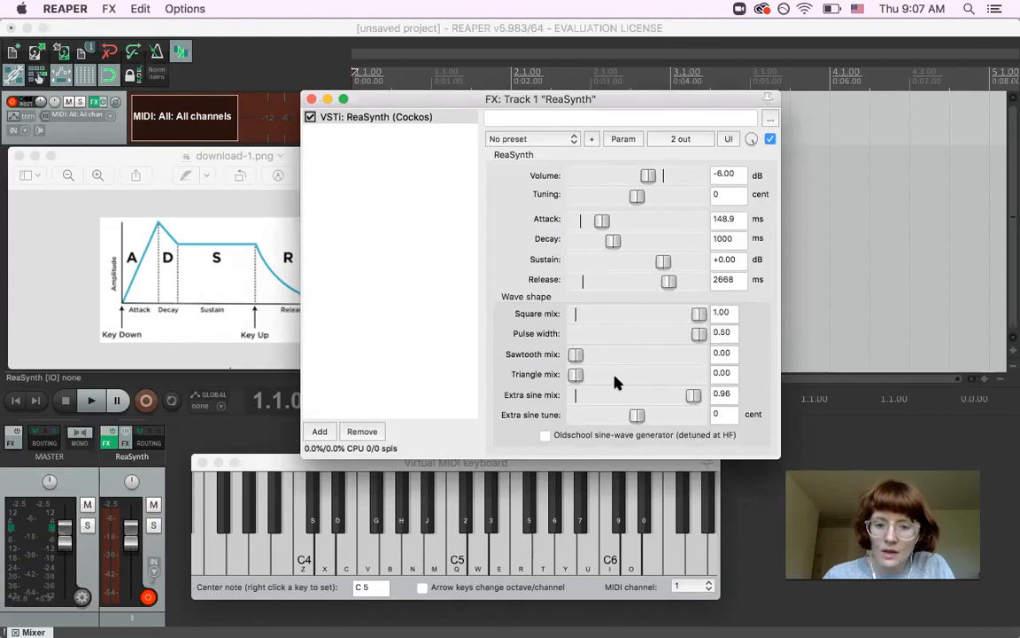
click(522, 569)
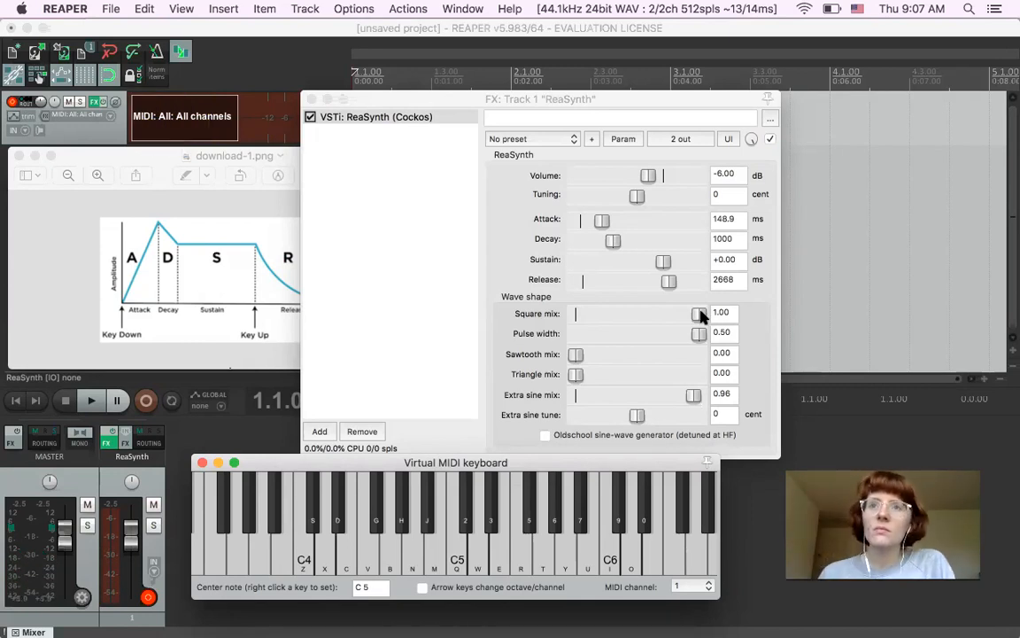
- Set the square mix to 0.00 and compare the sawtooth mix at 1.00 and 0.34, playing a note at each setting
drag(699, 314, 580, 314)
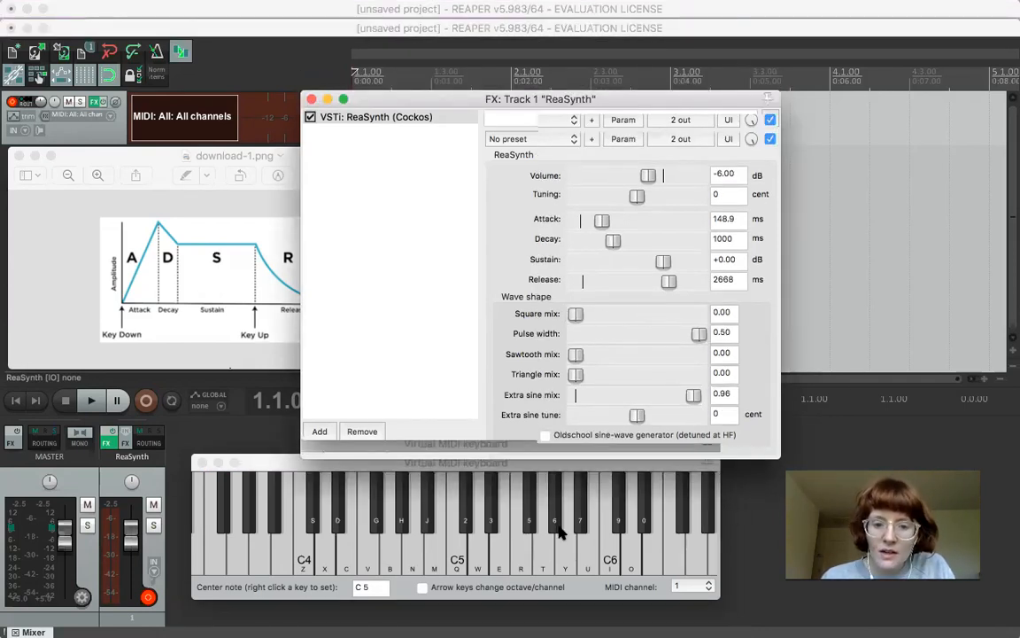
drag(576, 354, 733, 374)
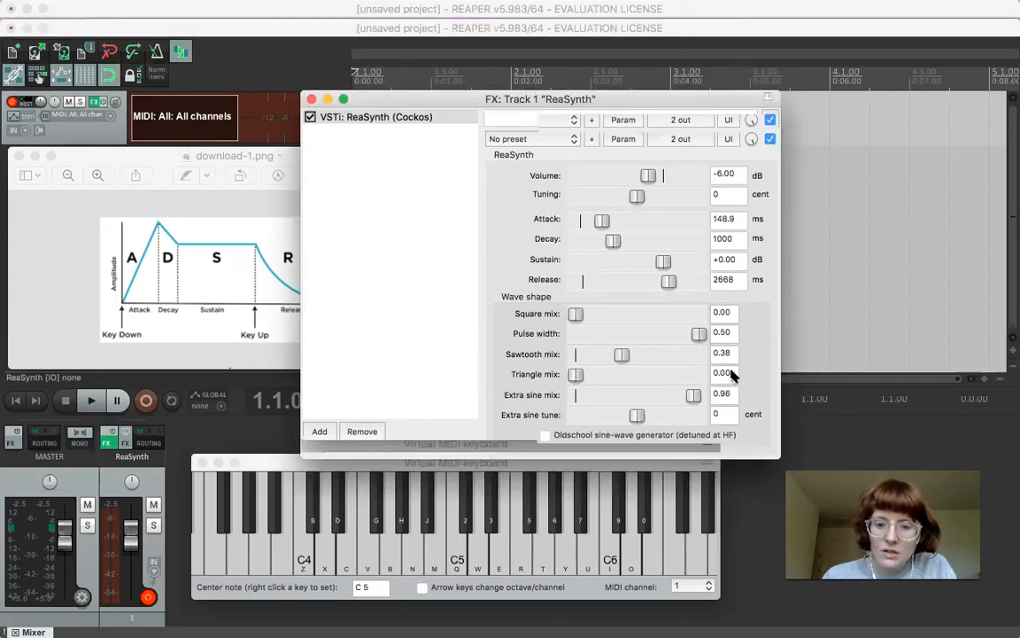
click(542, 558)
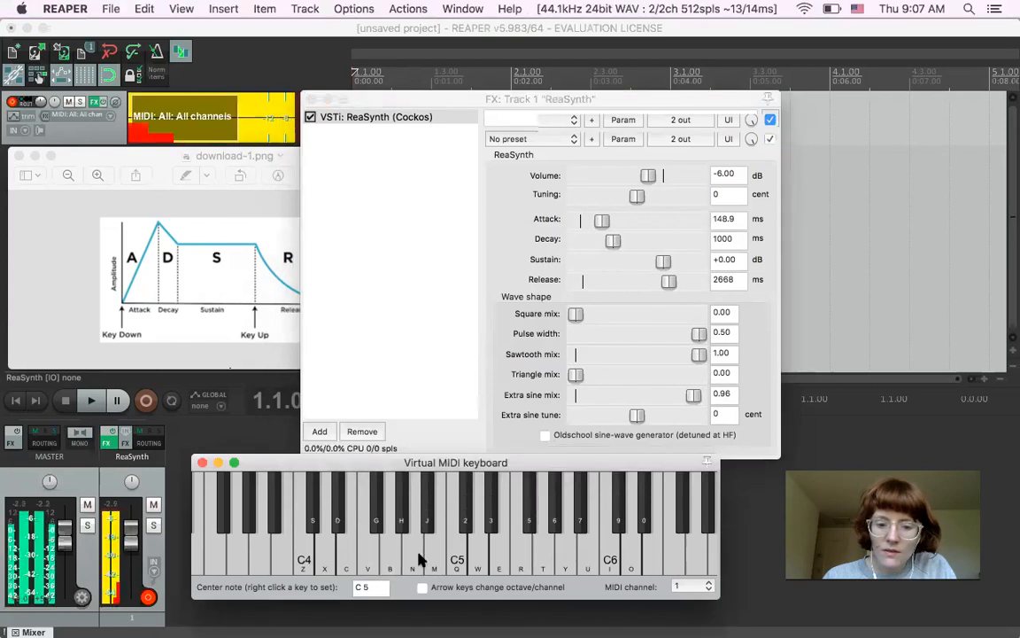
click(697, 354)
drag(647, 361, 617, 358)
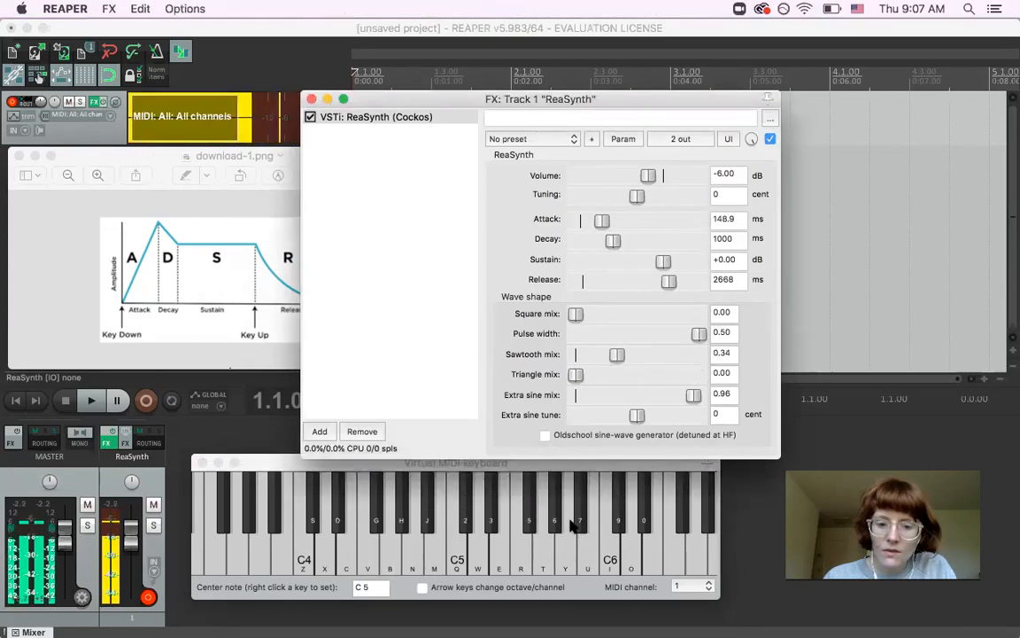
click(538, 546)
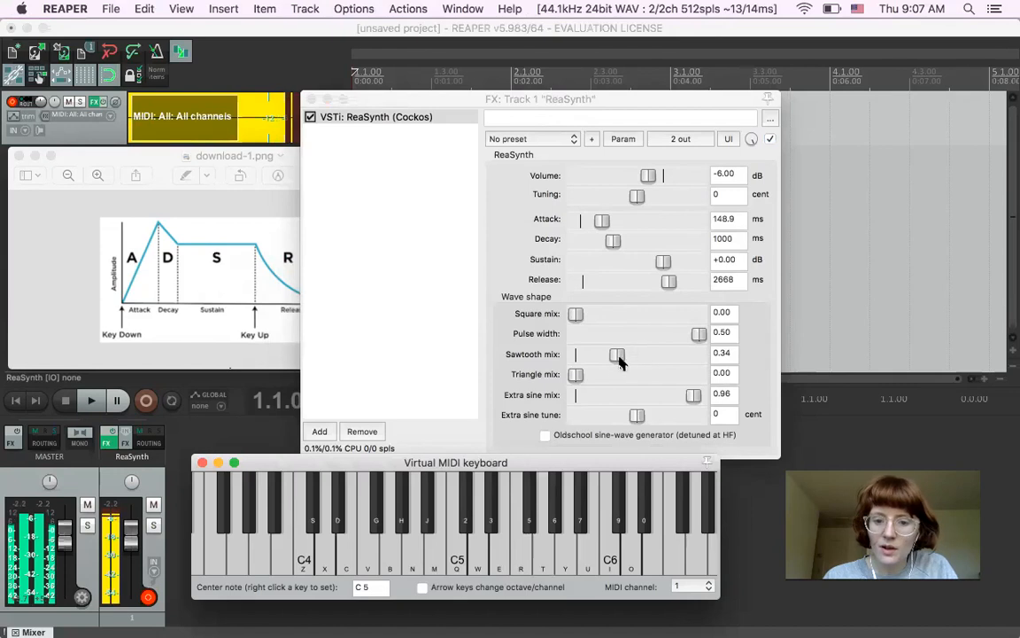
- Set the triangle mix to 0.48 and the sawtooth mix to 0.86, playing a note between the two changes
click(617, 354)
drag(617, 356, 634, 379)
click(496, 549)
drag(575, 353, 681, 353)
- Play several notes between C4 and C6 on the virtual keyboard to hear the sawtooth and triangle blend
click(530, 558)
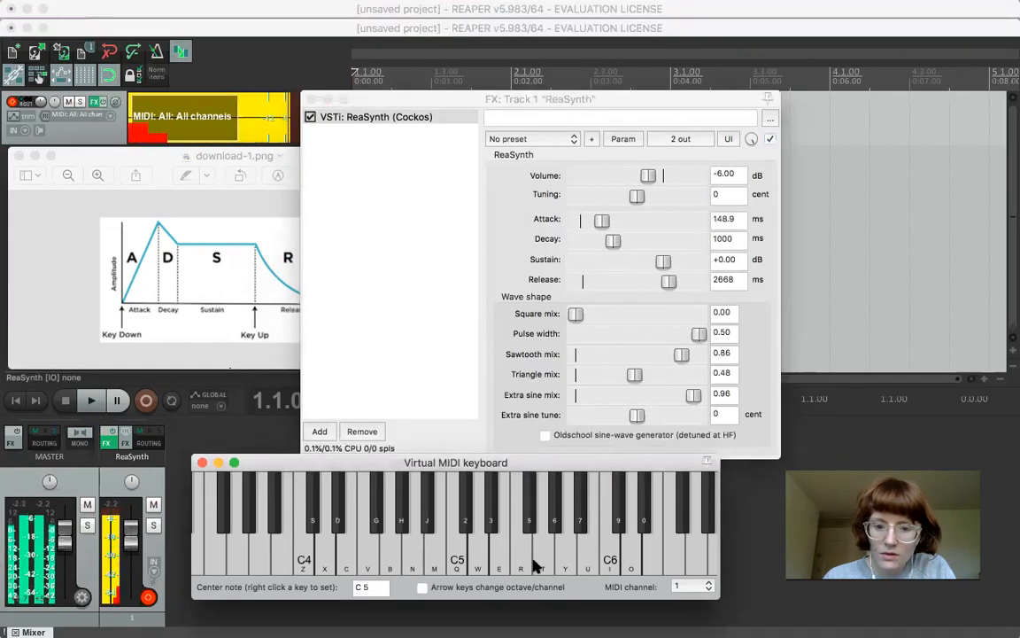
click(583, 565)
click(298, 560)
click(317, 558)
click(493, 557)
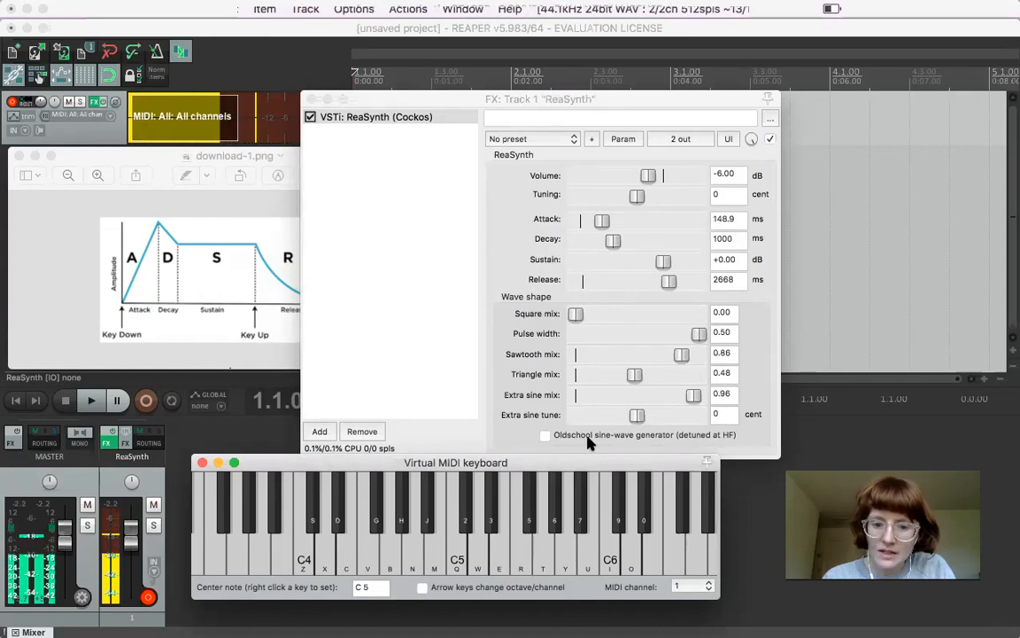
- Try the extra sine mix at 1.00 and at a low level, and settle on 0.40, playing a note after each change
click(694, 398)
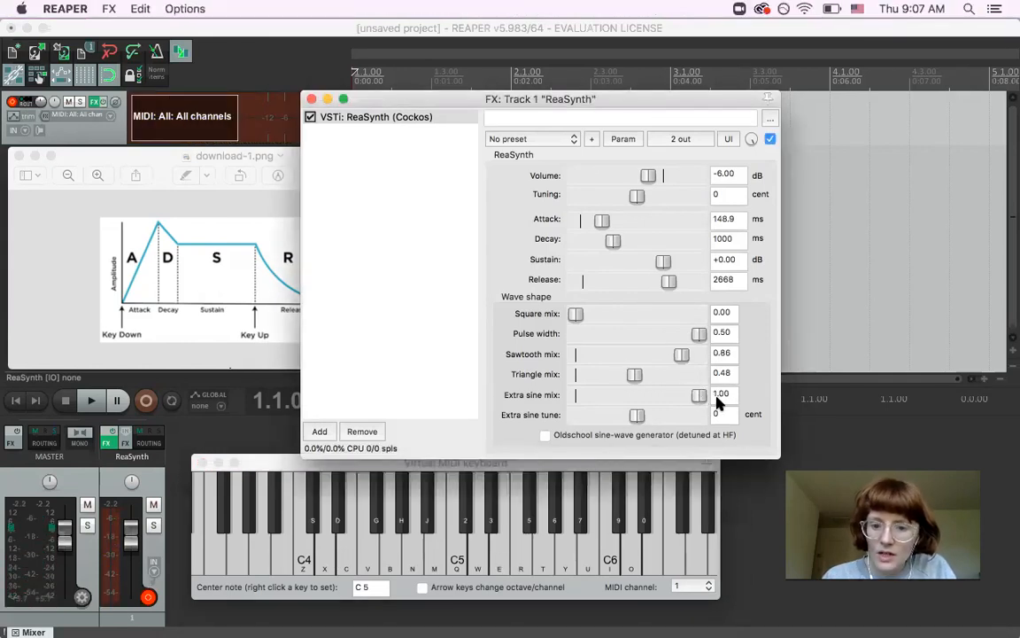
click(608, 544)
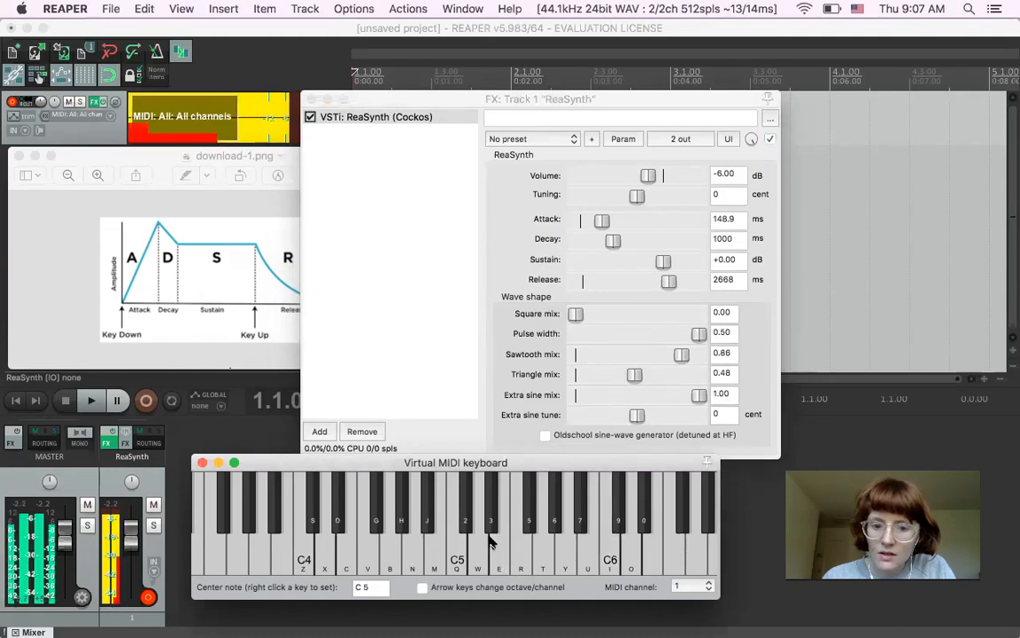
drag(698, 394, 526, 357)
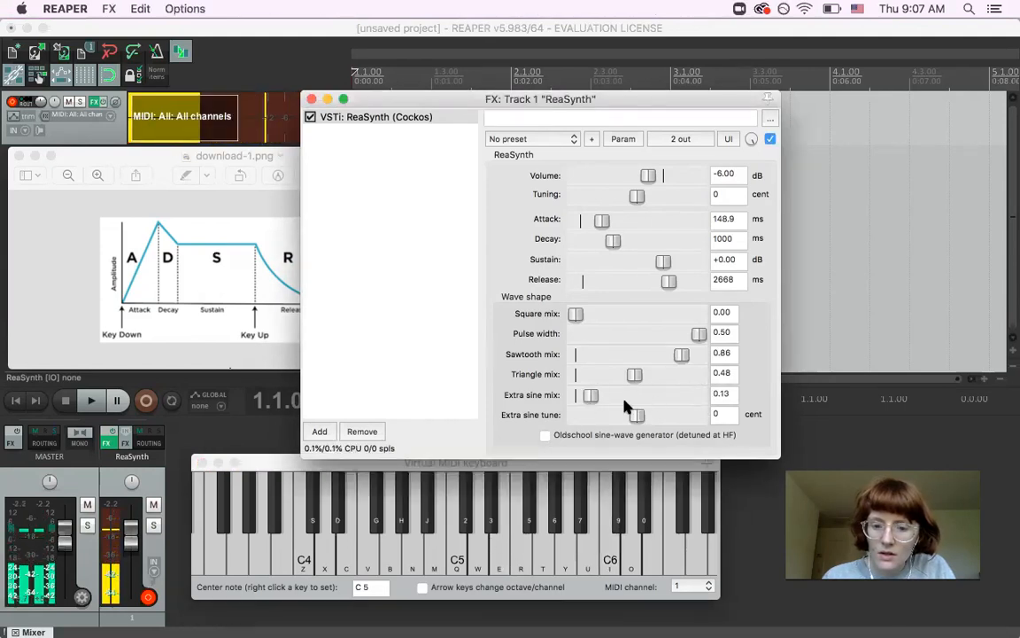
click(609, 543)
drag(631, 395, 625, 396)
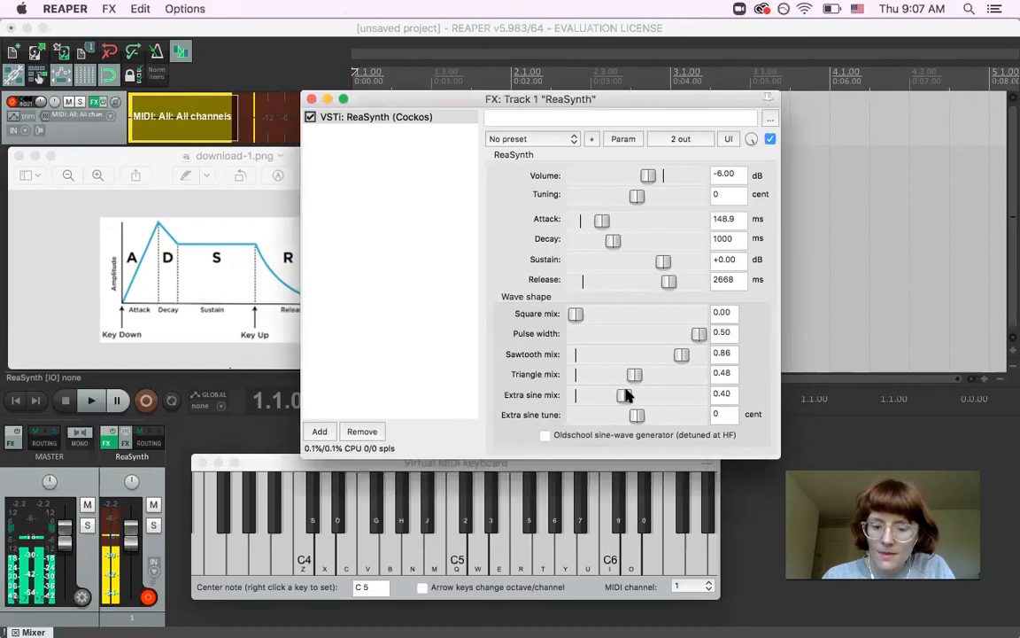
click(458, 568)
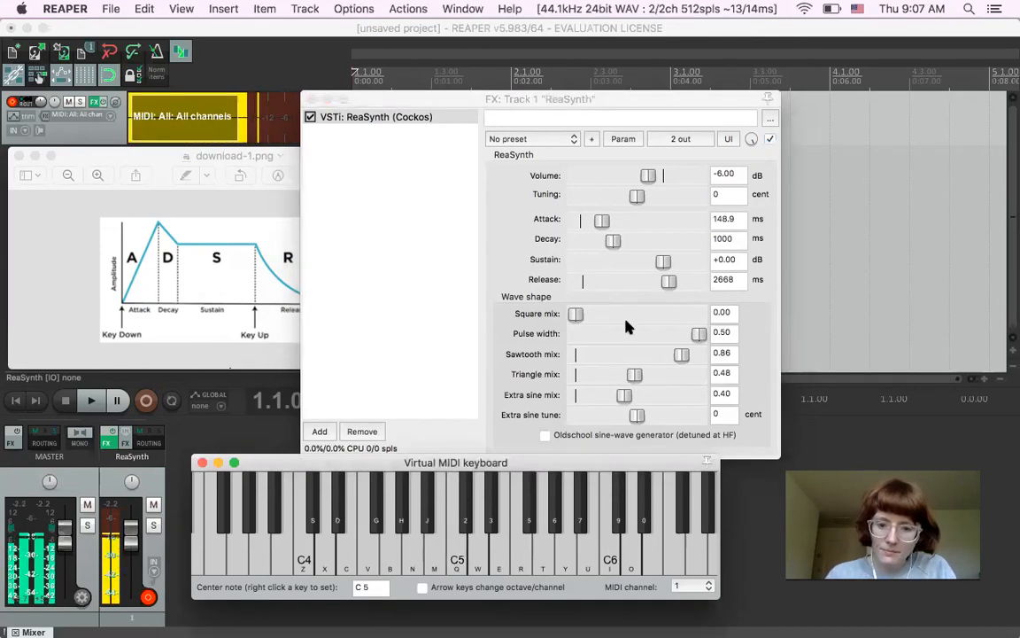
- Try the extra sine tune at 29 and 768 cents, play a note, and settle on -907 cents
drag(635, 422, 637, 422)
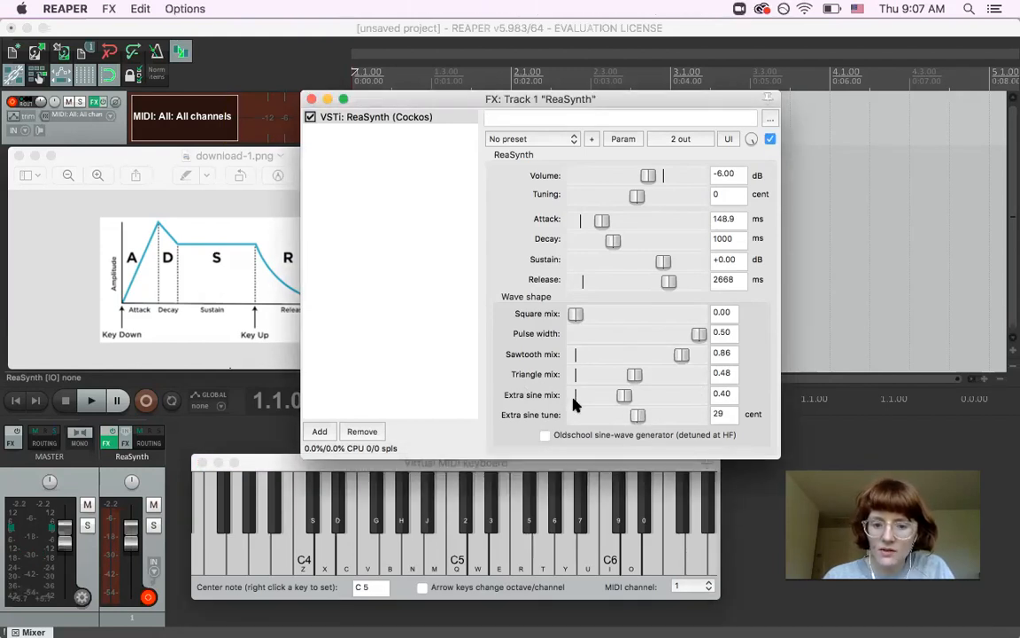
drag(644, 420, 659, 423)
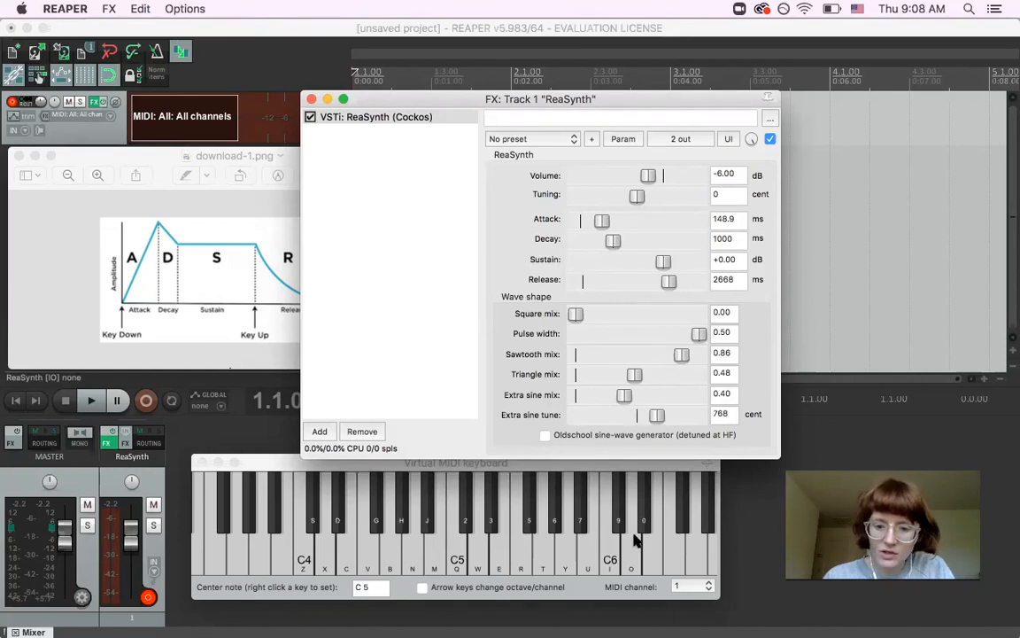
click(591, 554)
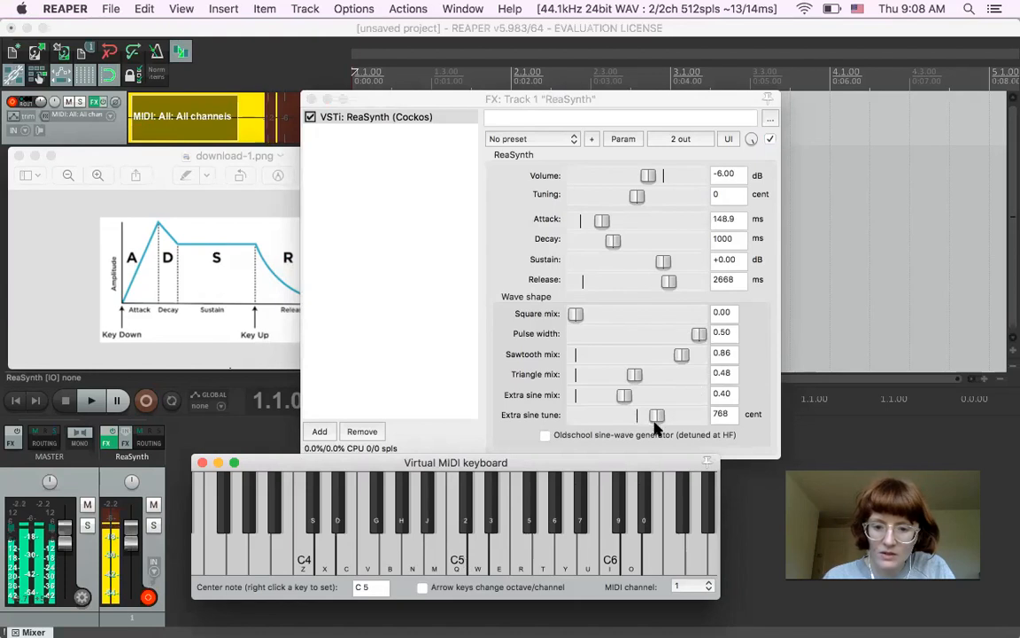
drag(656, 416, 617, 417)
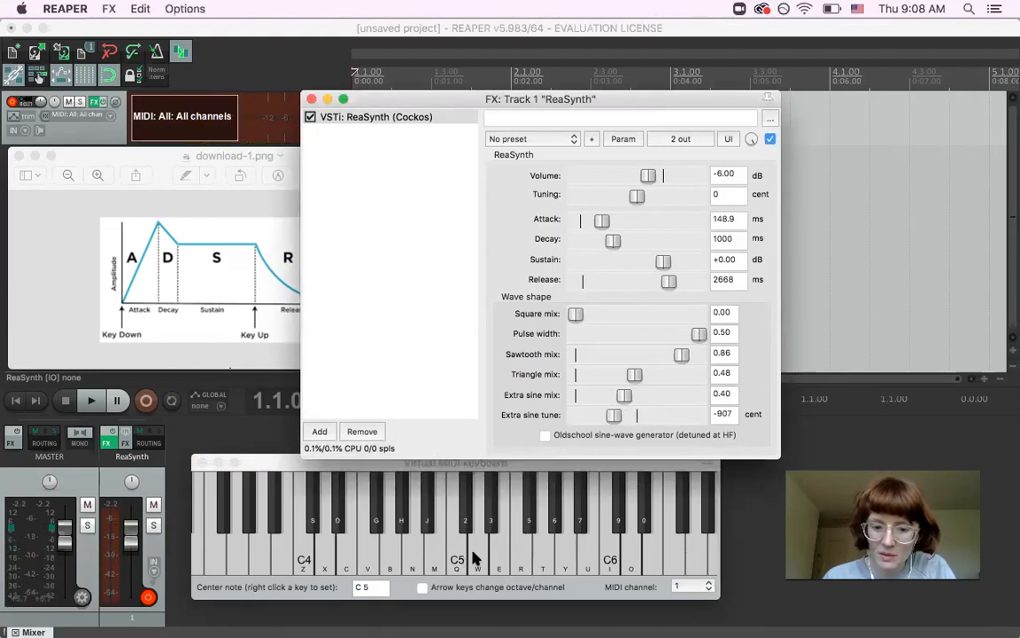
- Play low and high notes across the virtual keyboard to hear the detuned extra sine
click(519, 572)
click(557, 569)
click(460, 570)
click(382, 553)
click(534, 553)
click(335, 570)
click(335, 569)
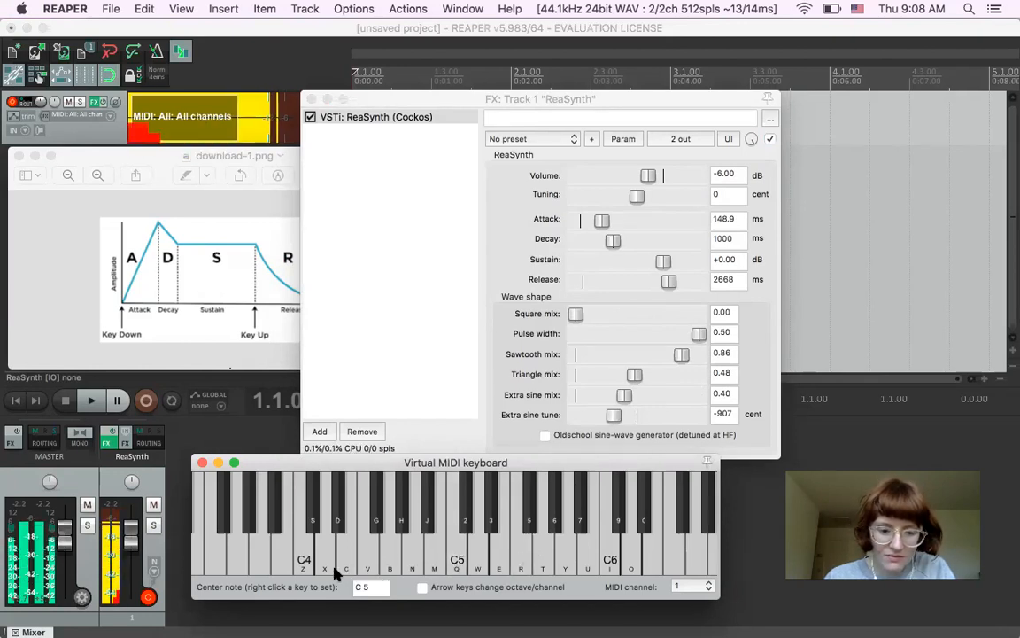
click(219, 494)
click(455, 547)
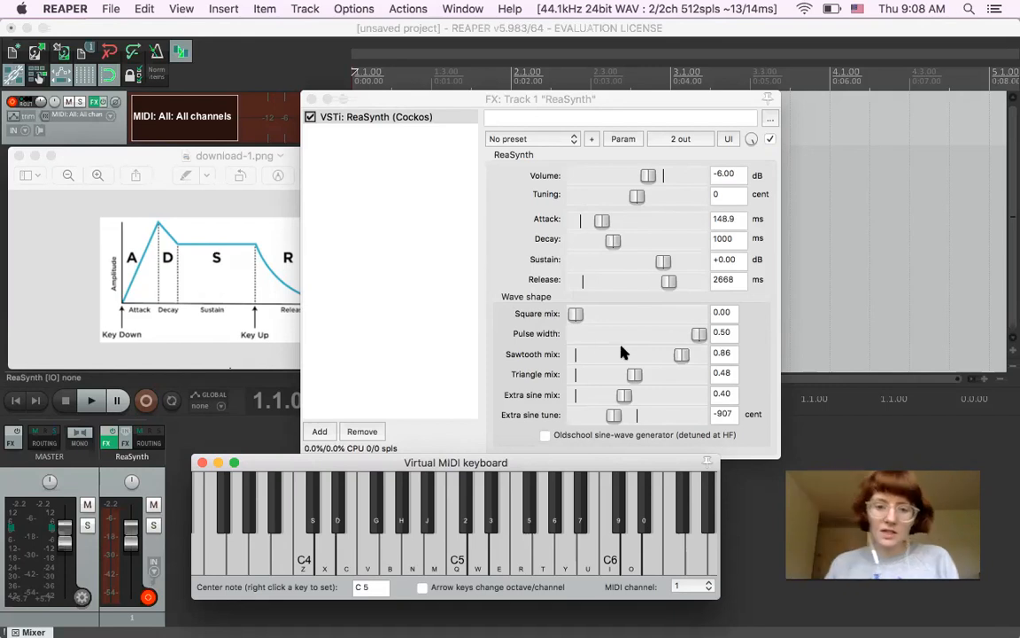
- Close the ReaSynth effect window and the ADSR diagram, and play a few more notes on the virtual keyboard
click(311, 98)
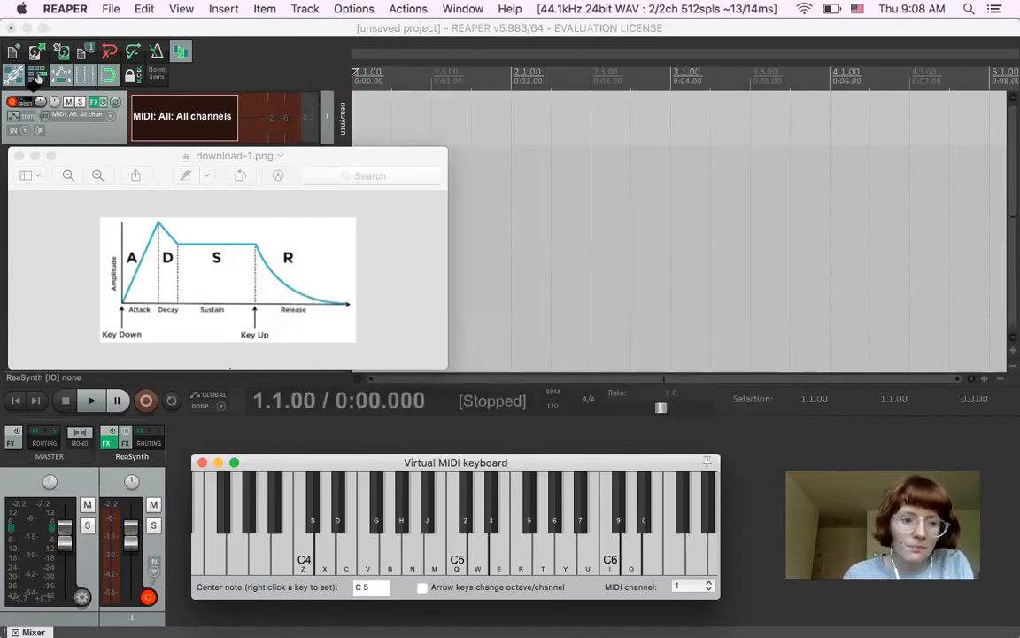
click(18, 156)
mouse_move(448, 550)
mouse_down()
mouse_move(629, 551)
mouse_move(366, 552)
mouse_move(573, 596)
mouse_up()
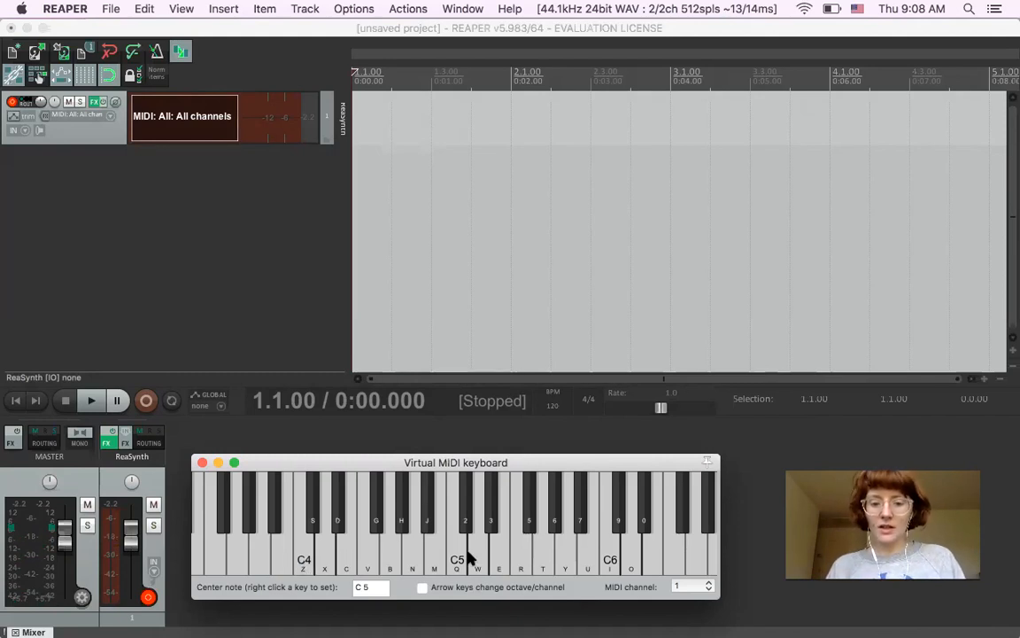
drag(573, 565, 323, 473)
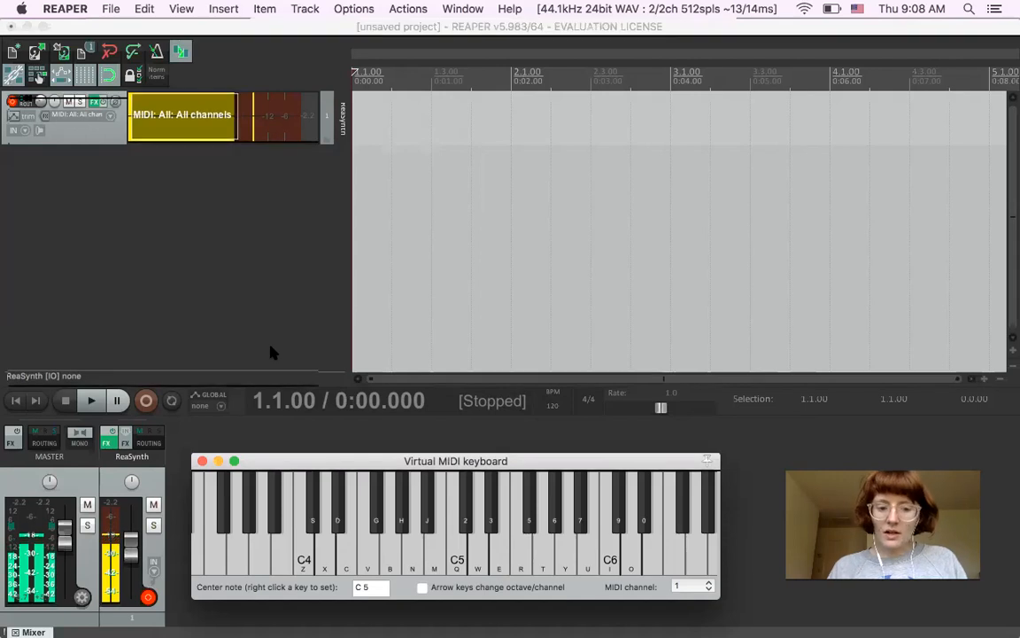
key(q)
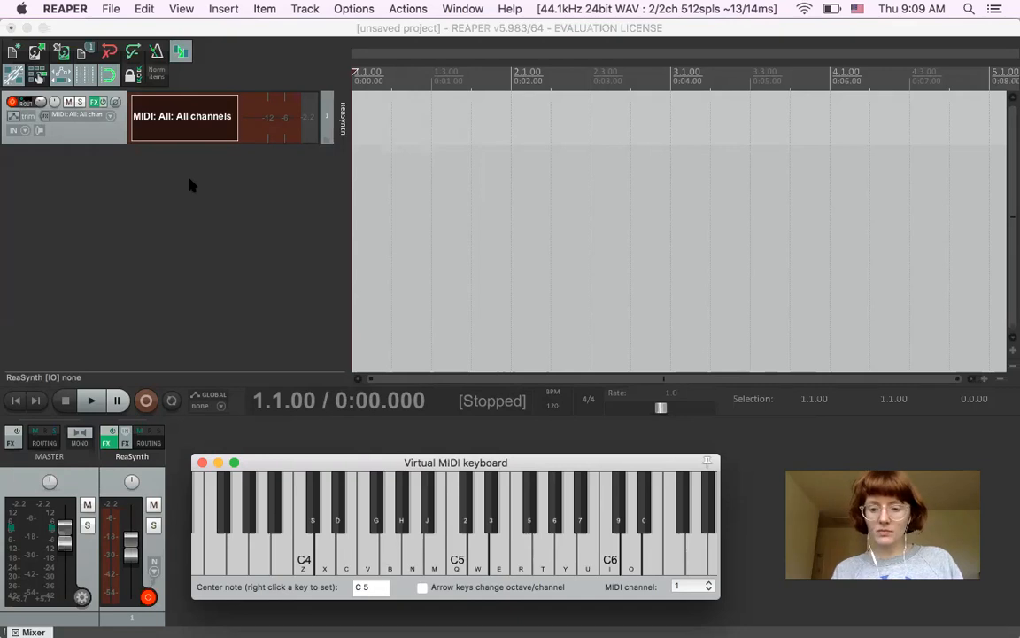
key(q)
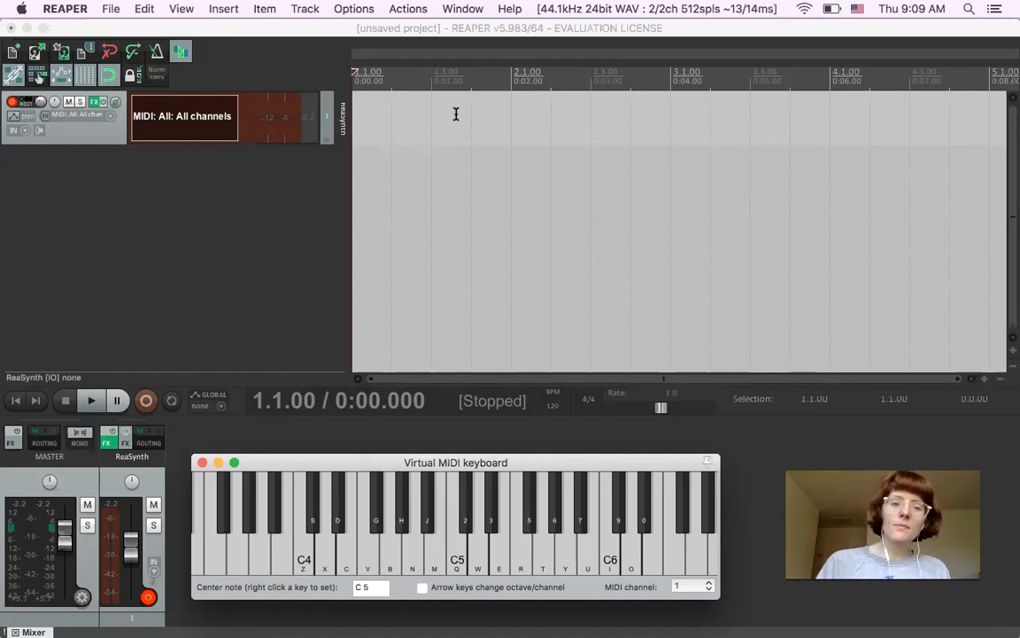
- Enable the metronome and play the empty project briefly to hear the click
click(157, 55)
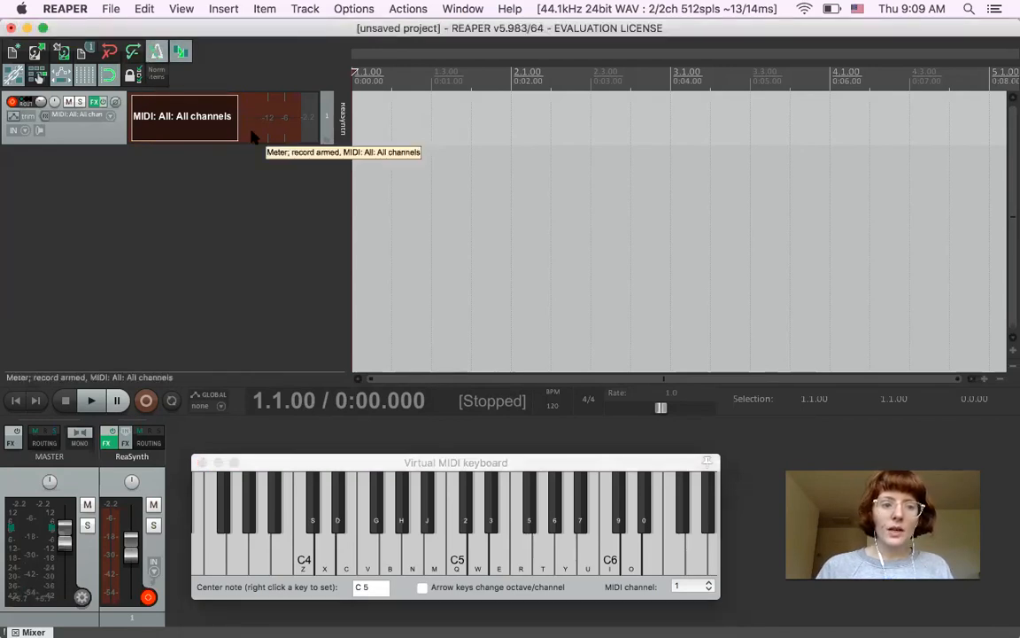
click(156, 55)
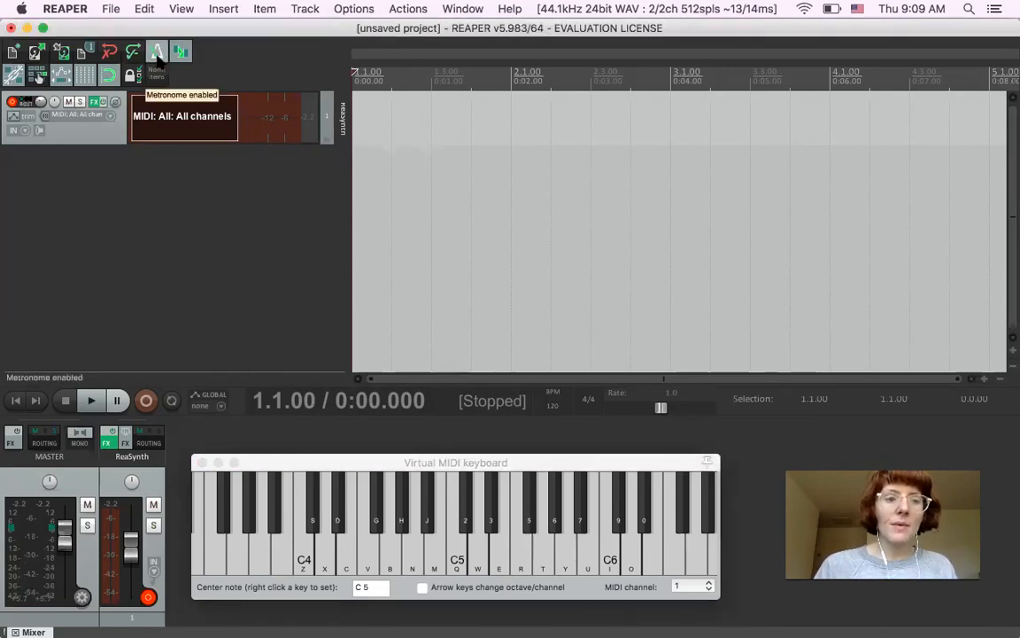
key(space)
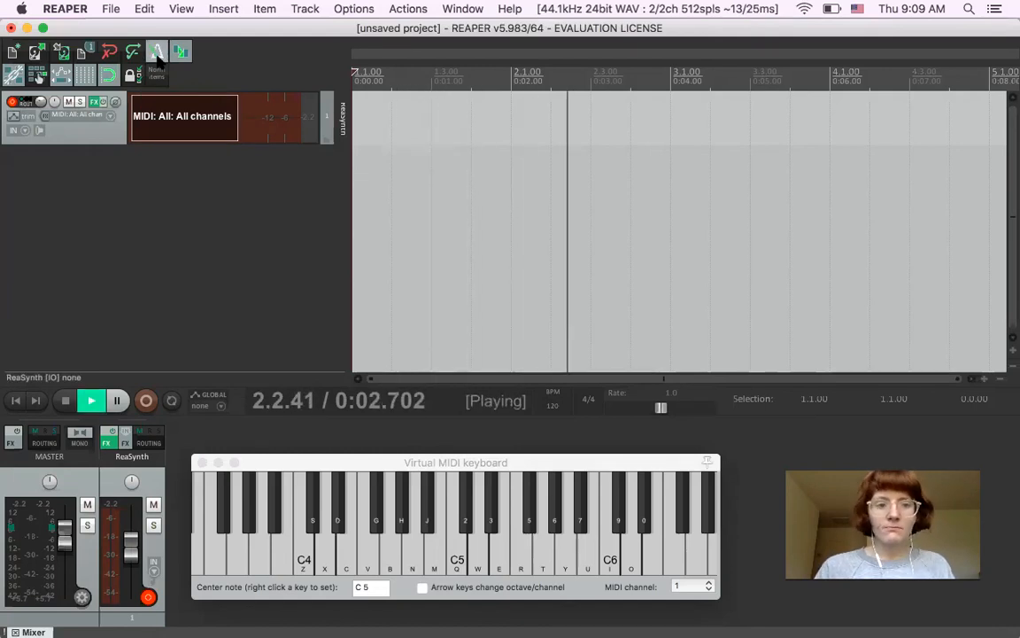
key(space)
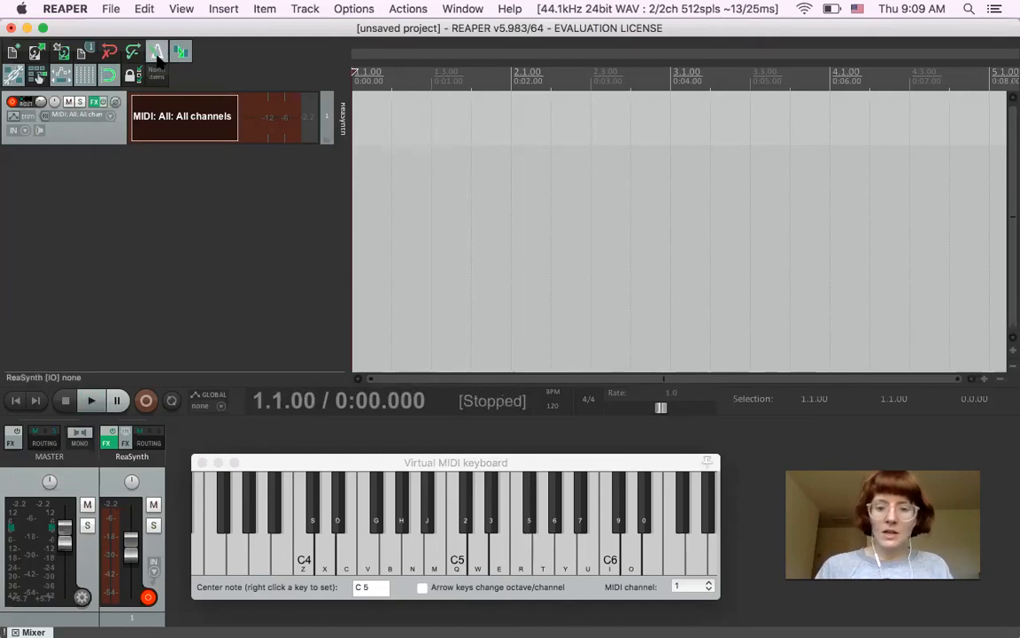
- Set the project tempo to 110 BPM, play a note, and run playback to hear the metronome at that tempo
click(554, 409)
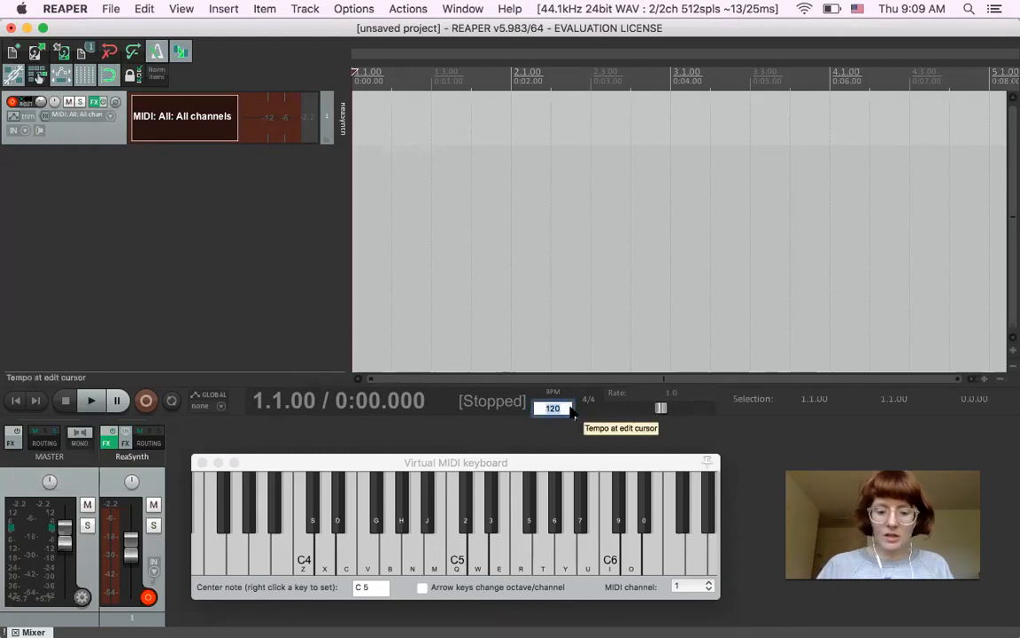
key(Return)
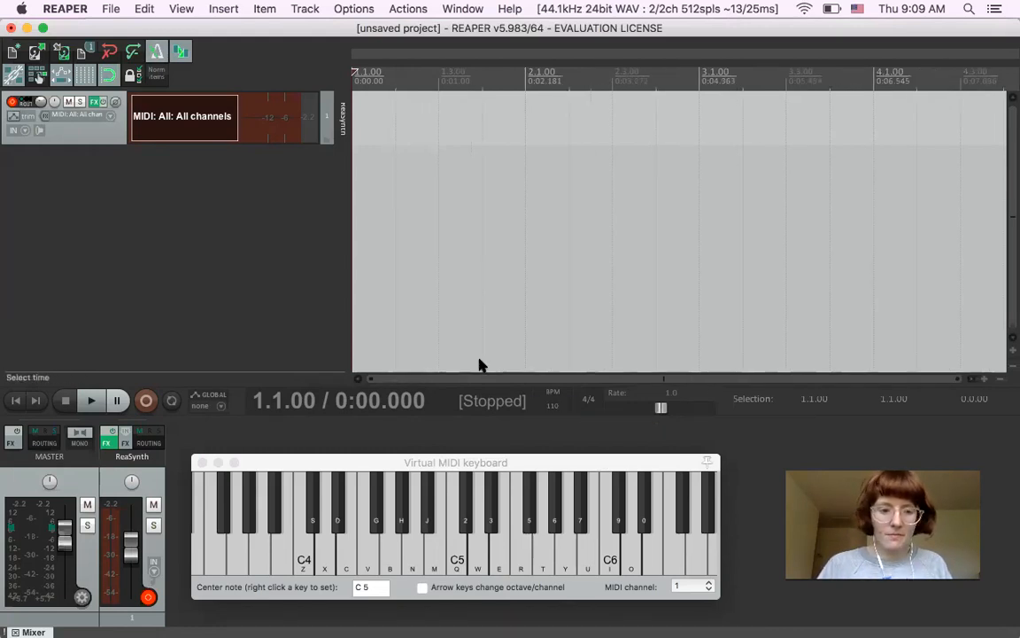
click(312, 526)
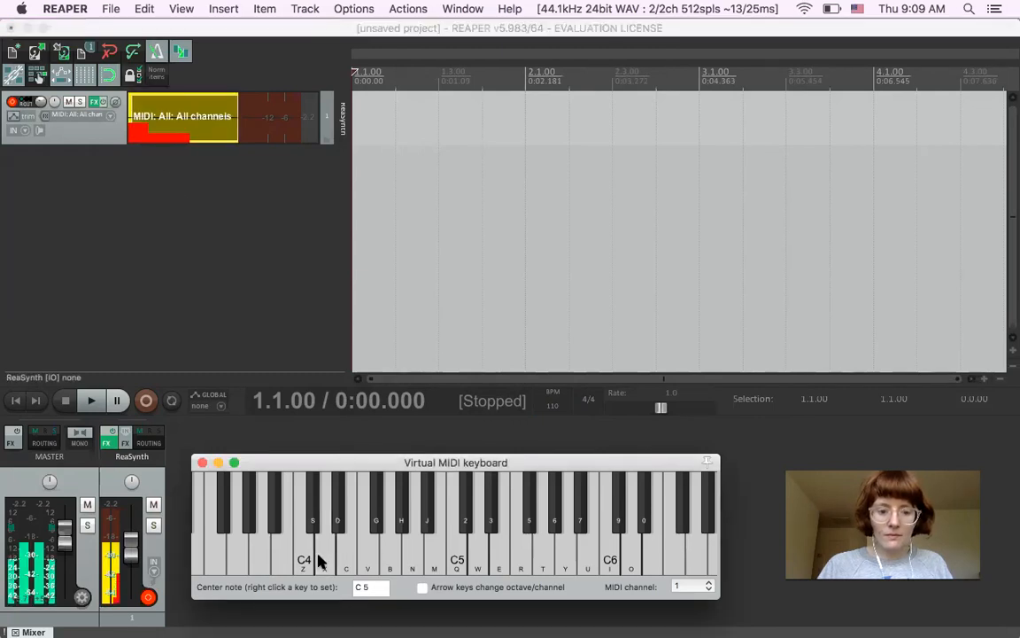
key(space)
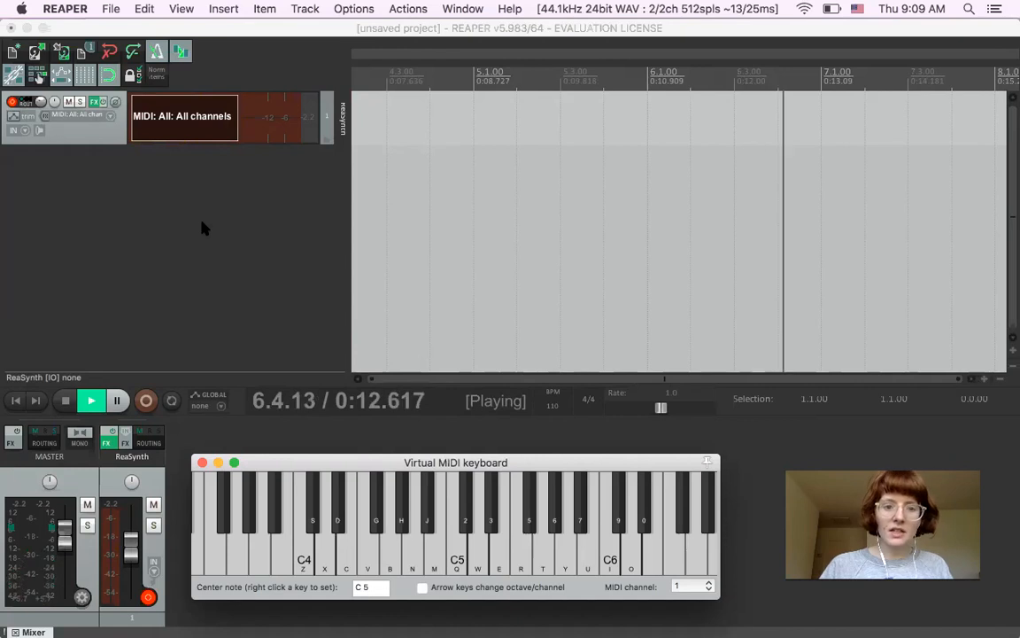
key(space)
- Record a MIDI take on the ReaSynth track from the project start, playing two short phrases beginning on C4, and keep the recorded file
scroll(389, 200, right, 10)
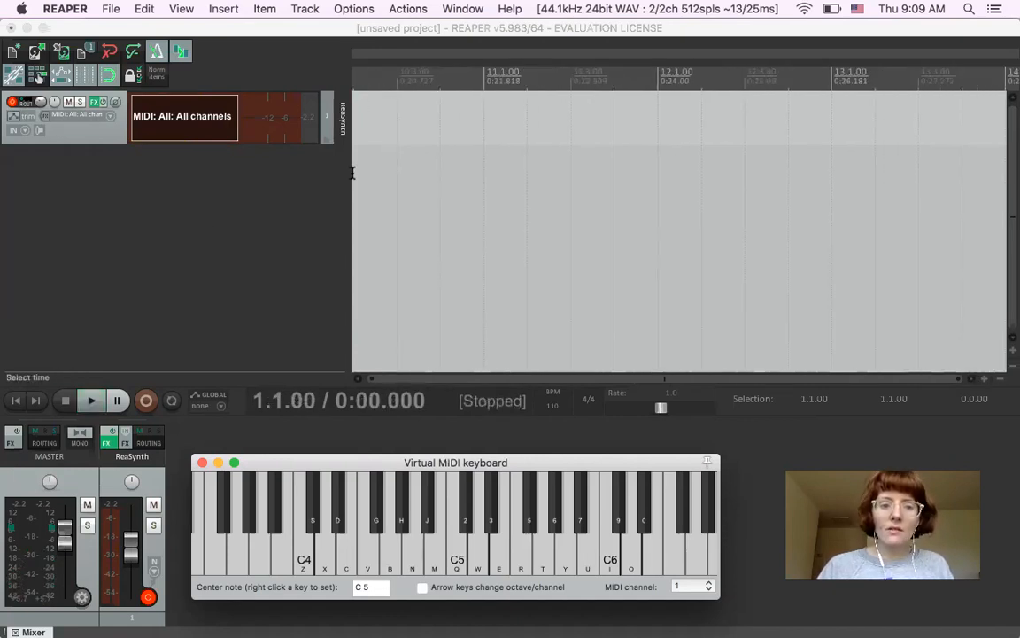
scroll(386, 134, right, 10)
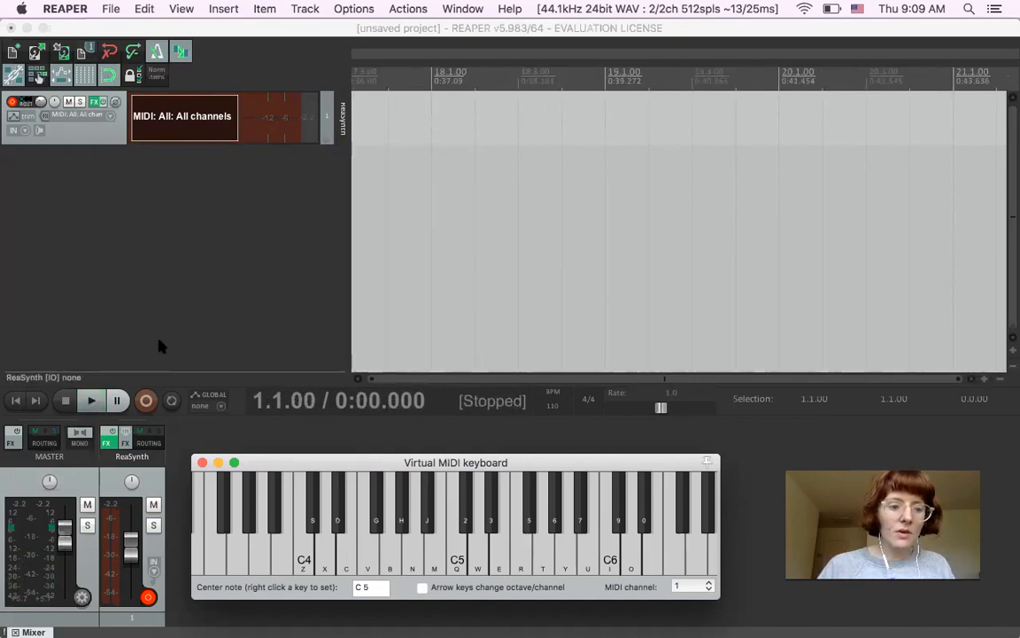
click(16, 401)
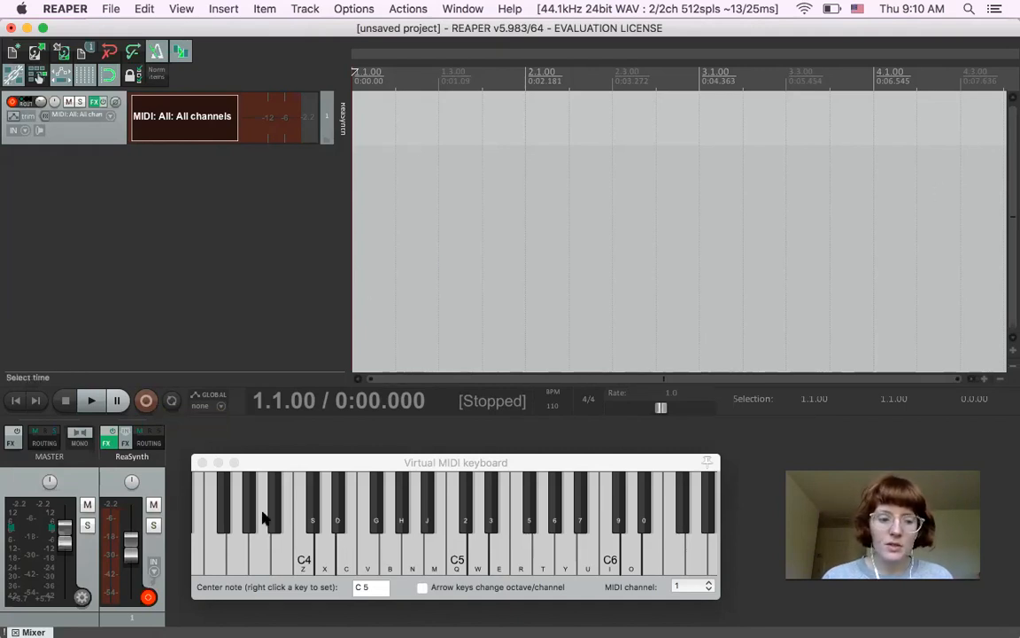
click(146, 401)
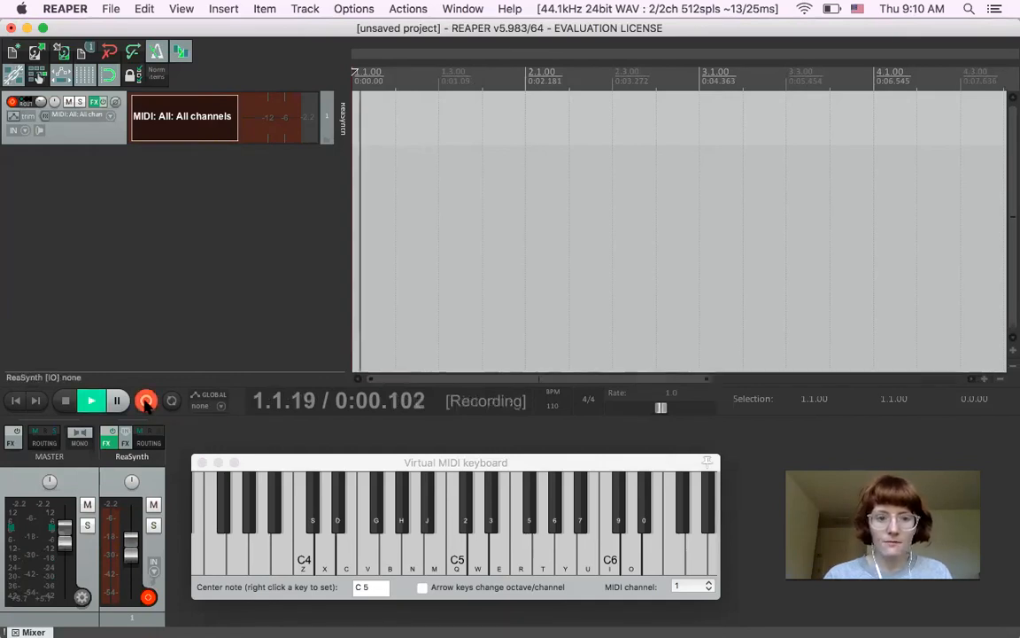
click(283, 462)
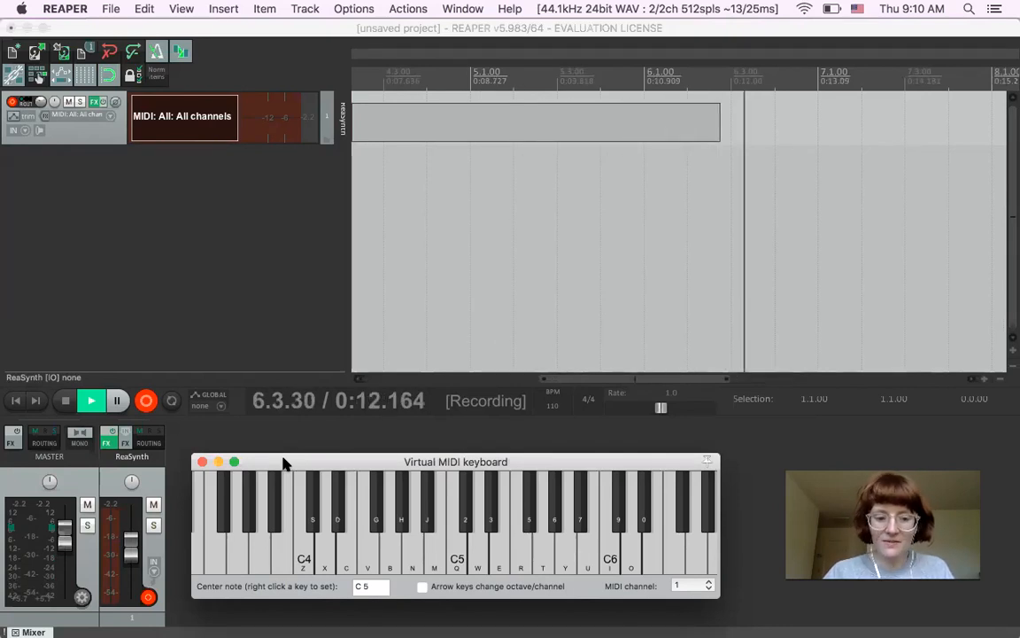
key(z)
key(v)
key(n)
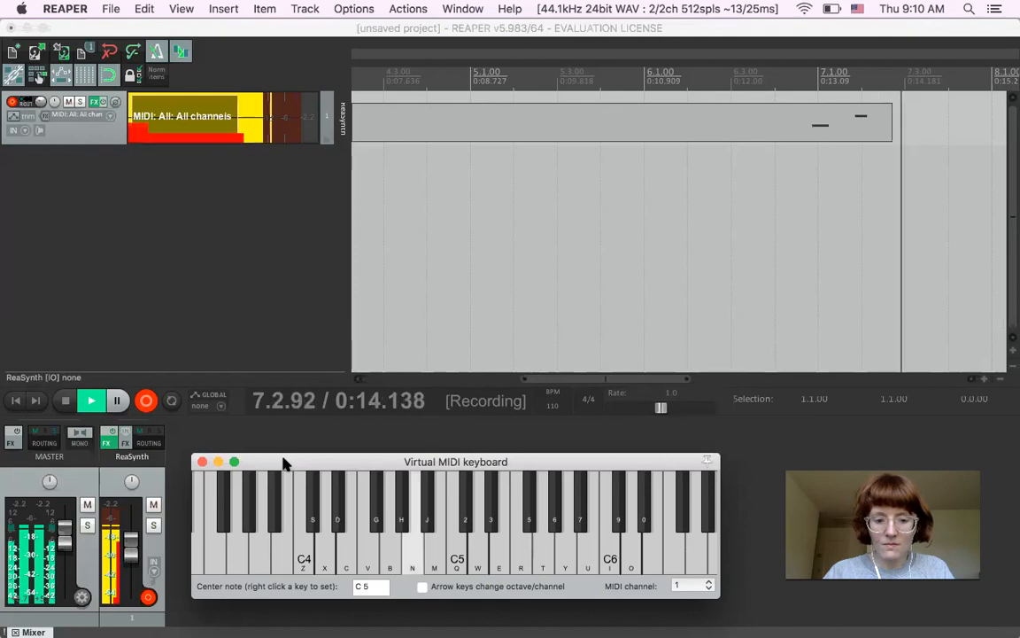
key(v)
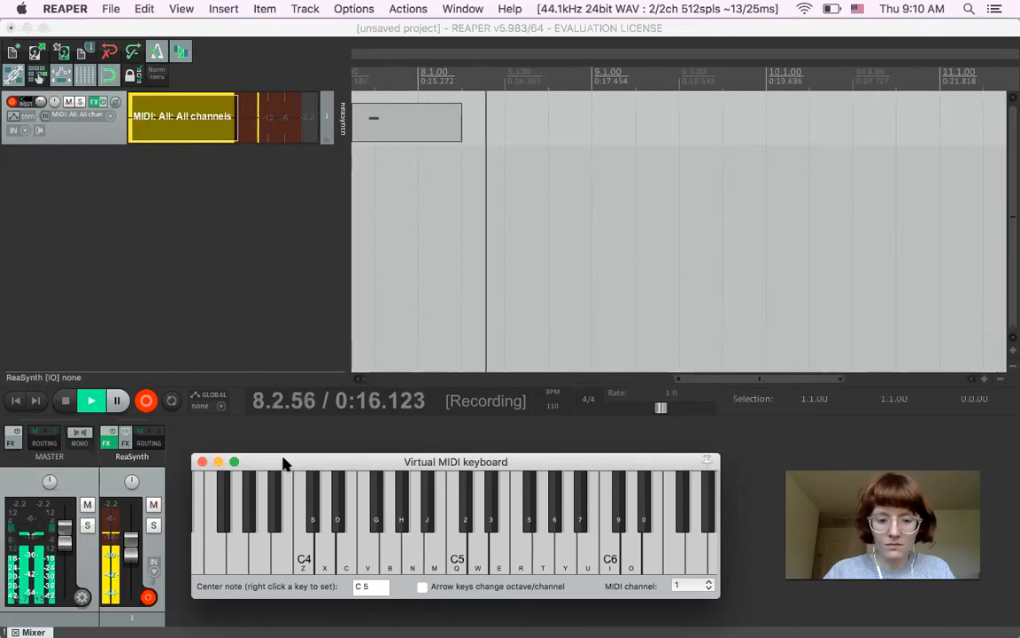
key(z)
key(c)
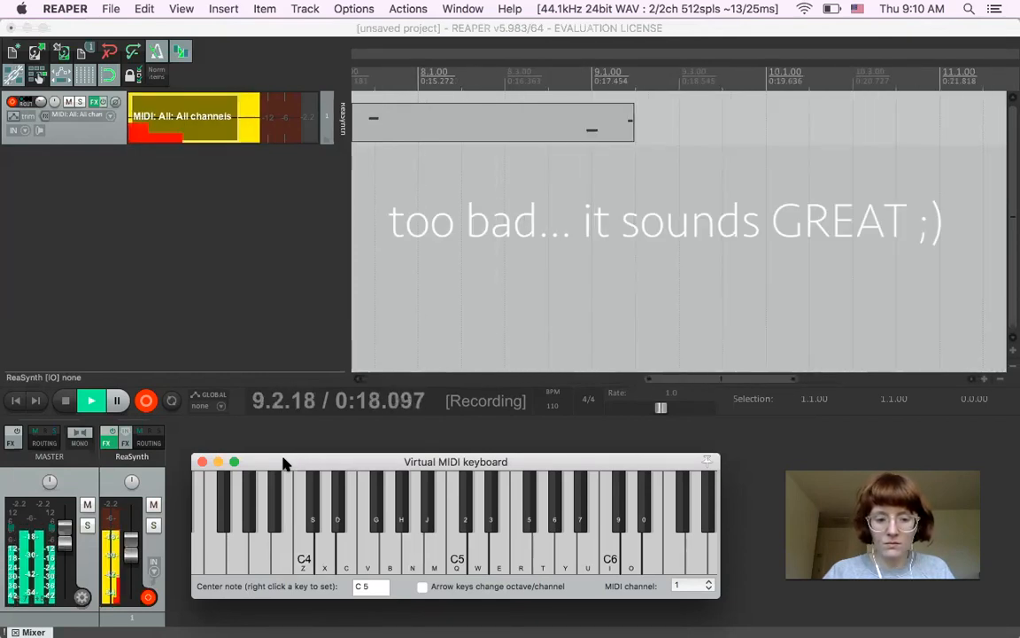
key(v)
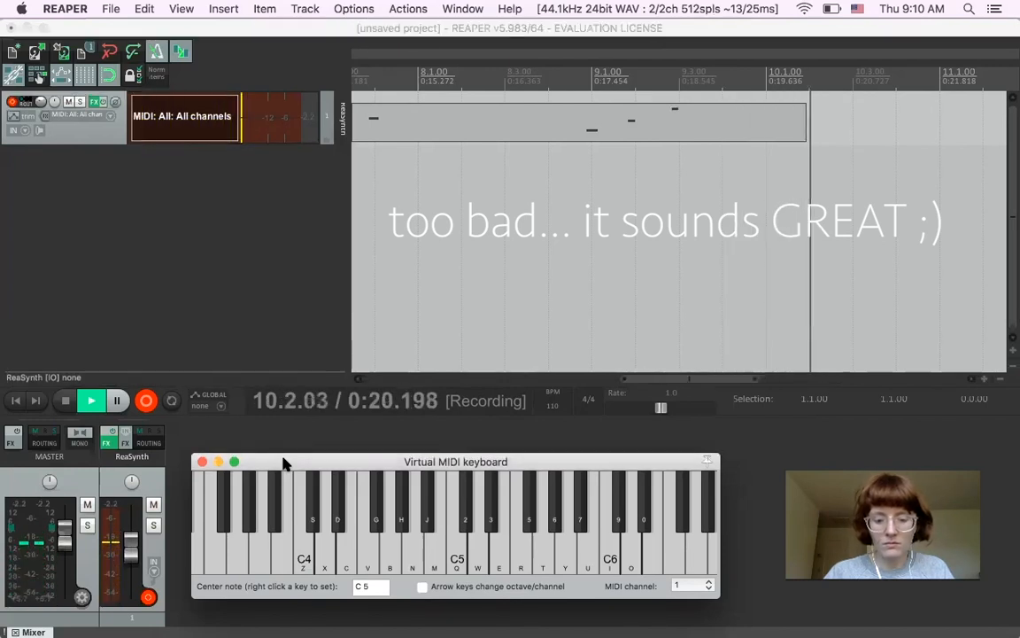
key(space)
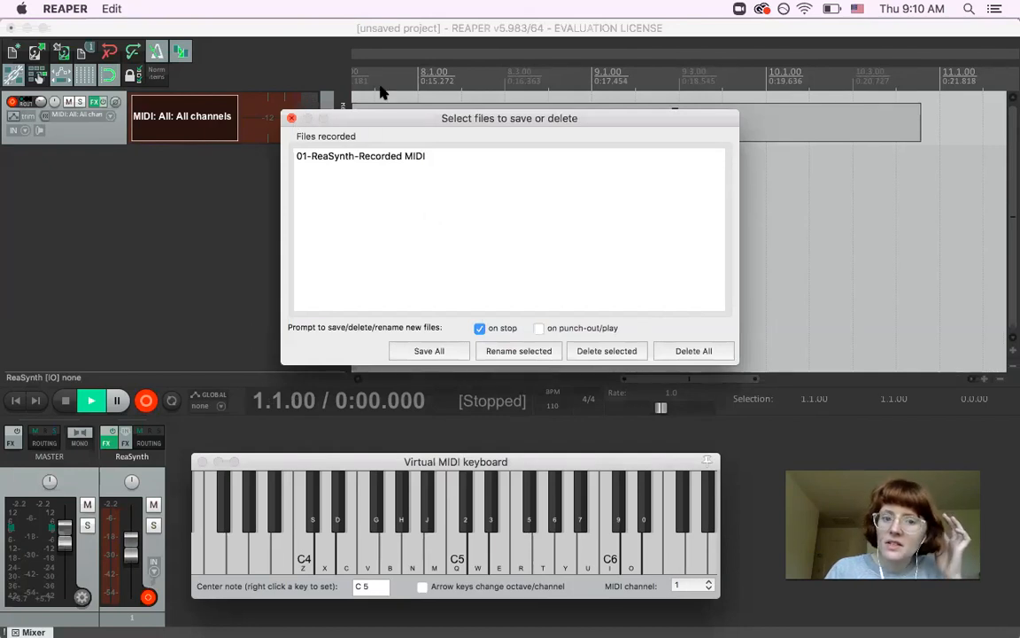
click(291, 118)
- Trim the recorded MIDI item's empty ends so it runs from the start of bar 6 to the start of bar 10
scroll(489, 238, left, 5)
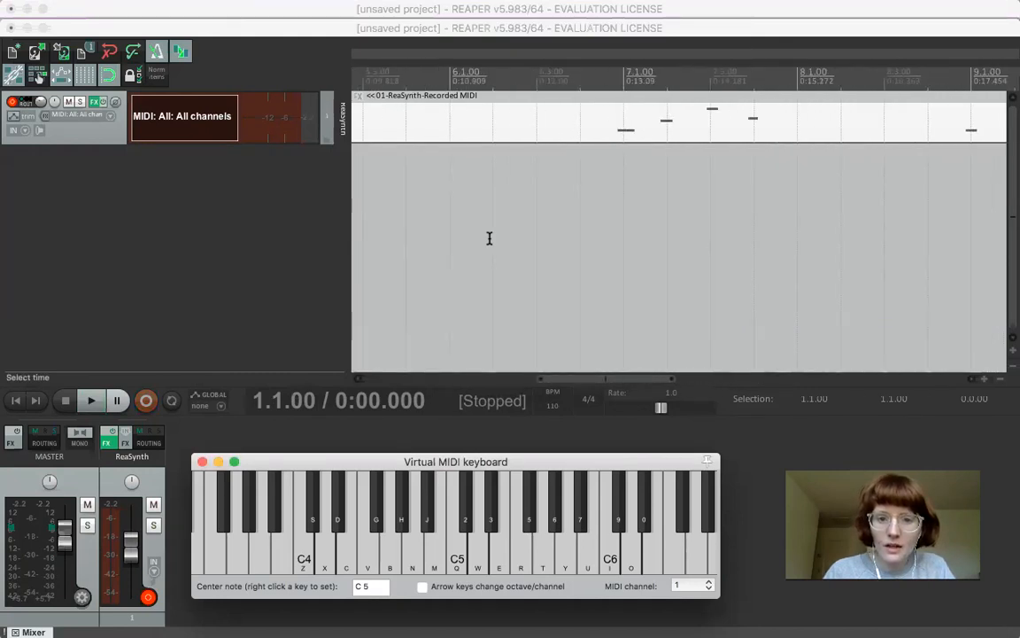
scroll(489, 238, left, 5)
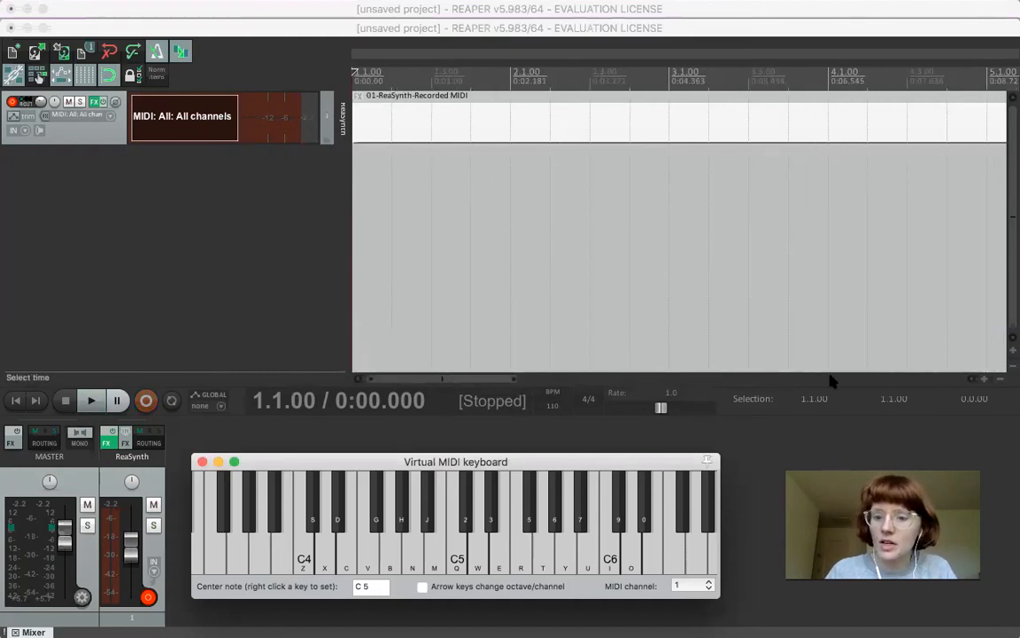
click(1000, 379)
click(999, 379)
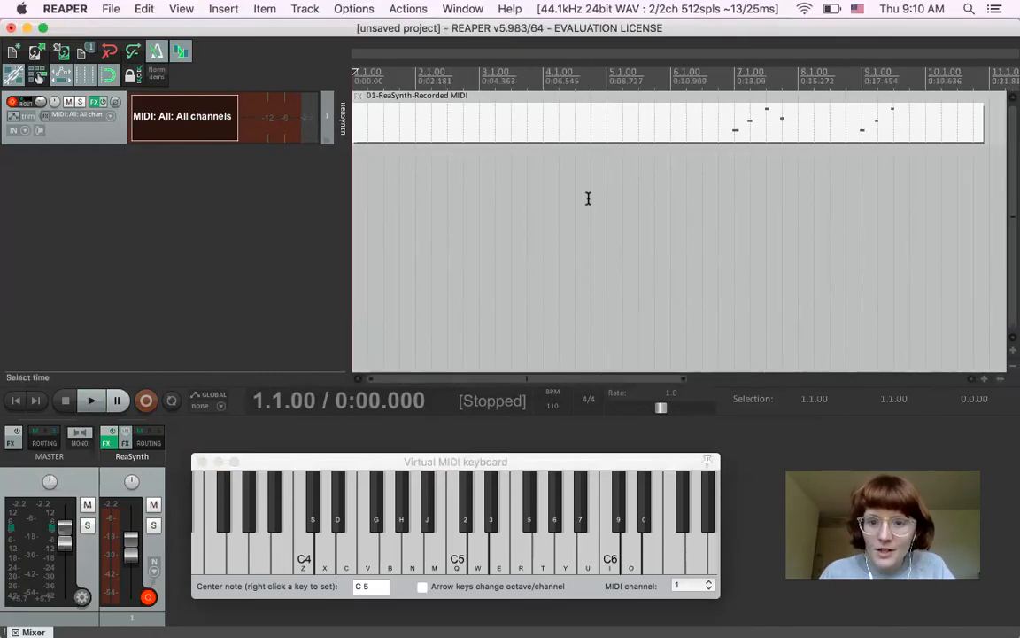
click(432, 136)
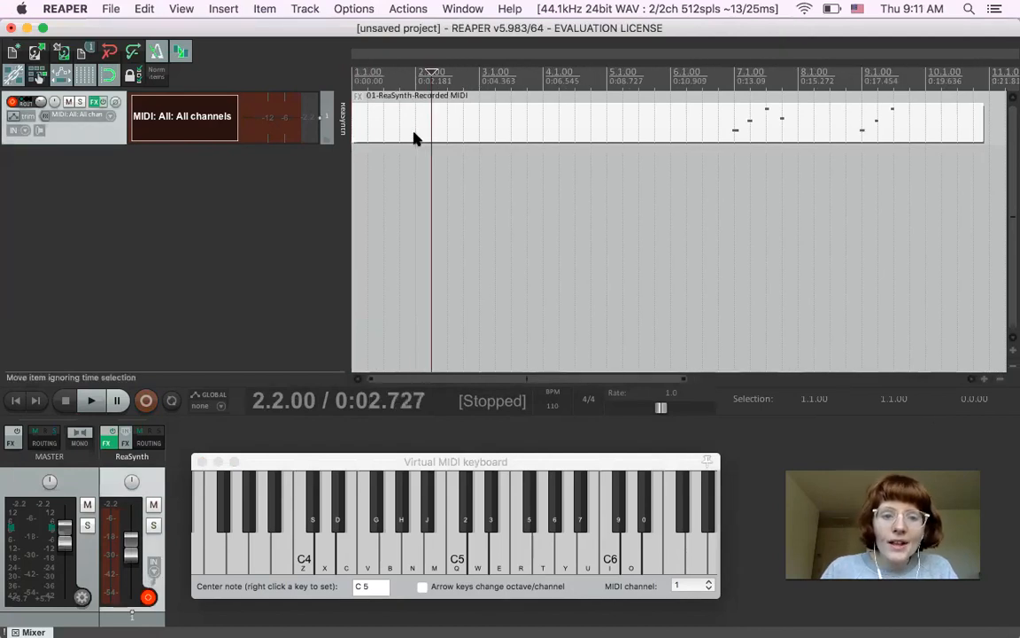
drag(356, 133, 673, 151)
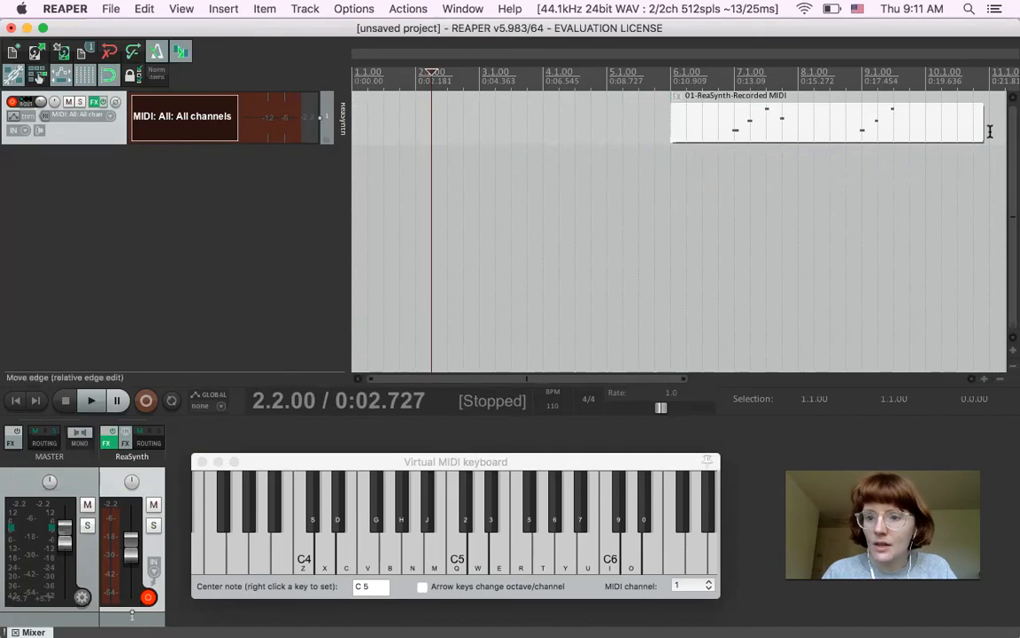
drag(981, 136, 926, 144)
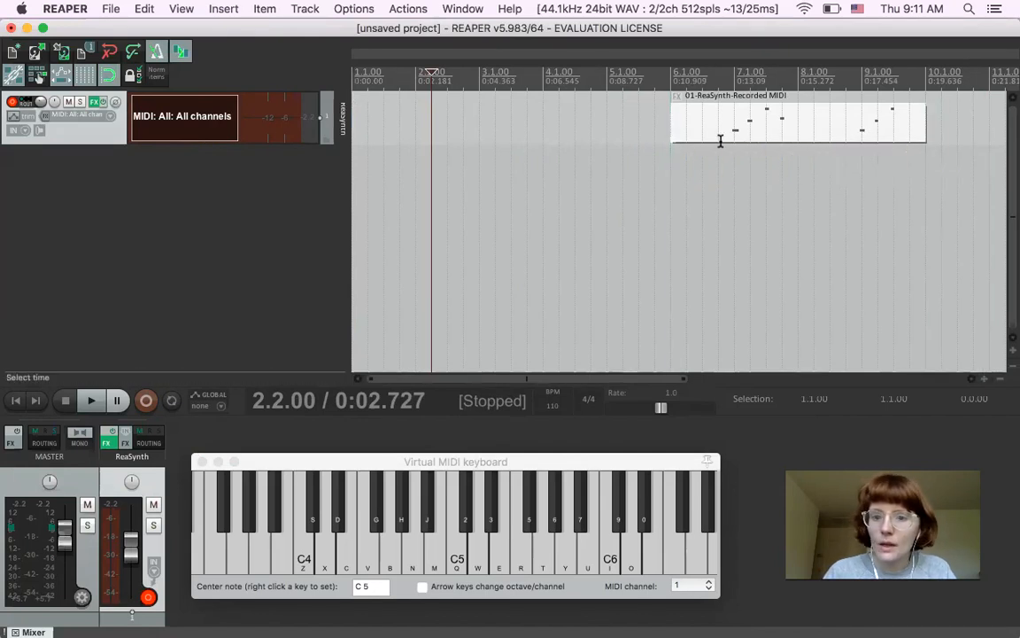
- Move the recorded MIDI item to the start of bar 1 and open it in the MIDI editor
drag(728, 137, 384, 131)
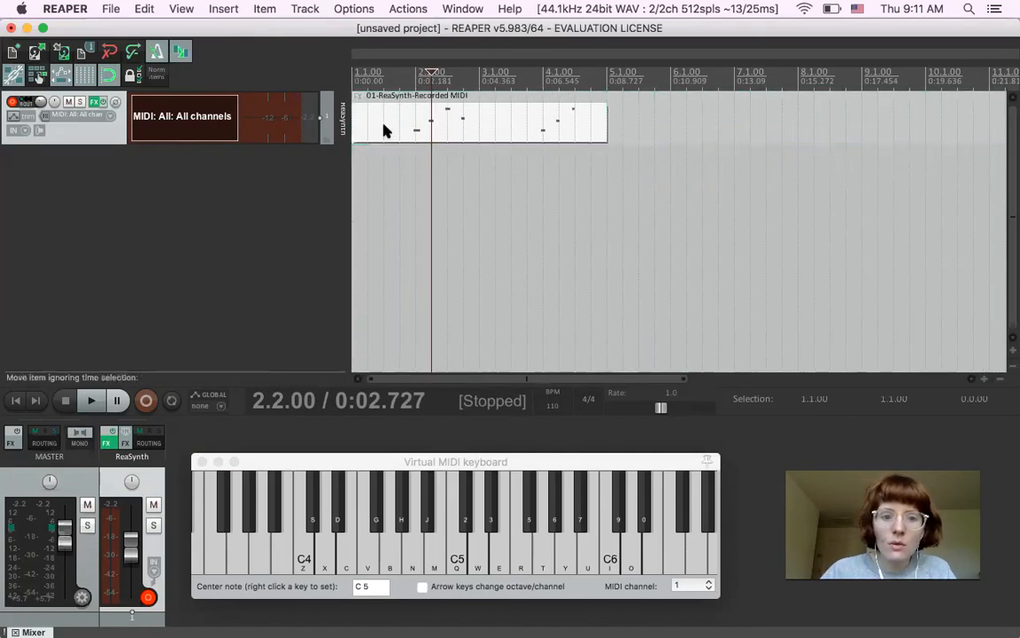
double_click(478, 126)
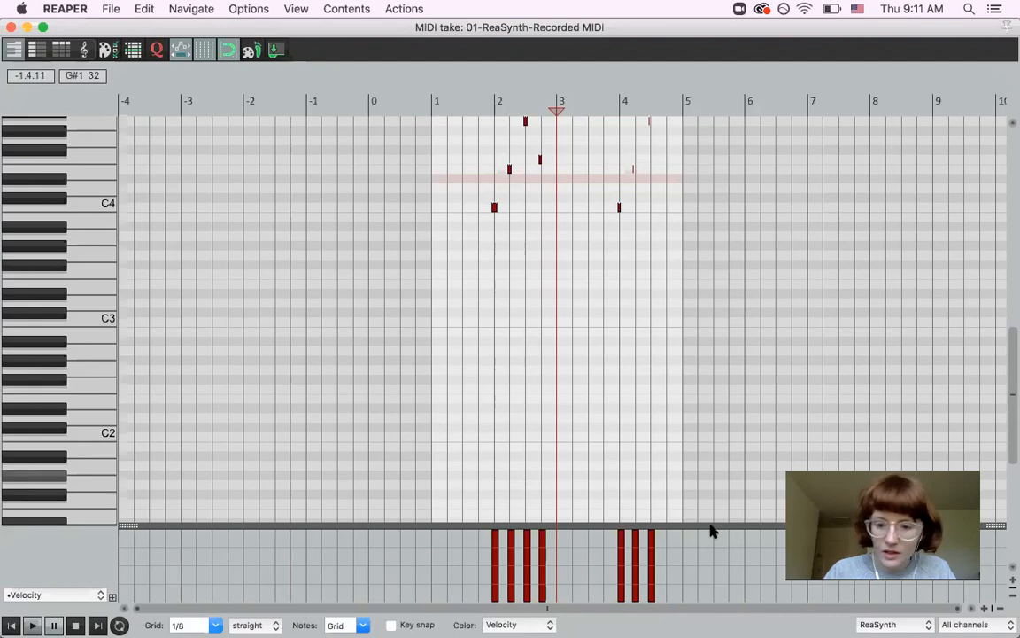
drag(992, 606, 986, 610)
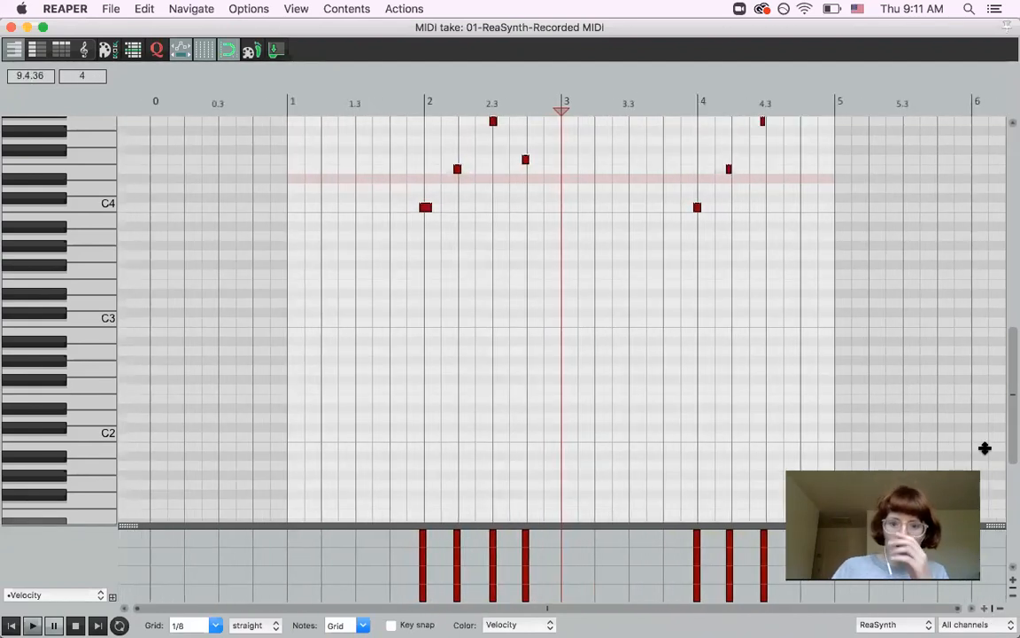
drag(1010, 365, 1010, 326)
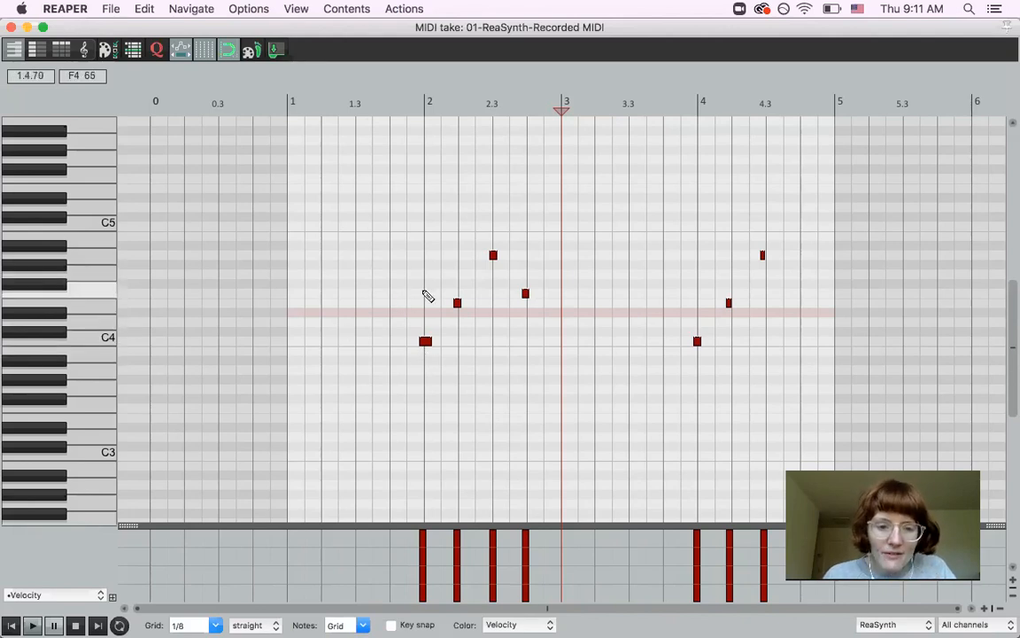
- Return the edit cursor to the project start and snap the first C4 note onto the start of bar 2
key(Home)
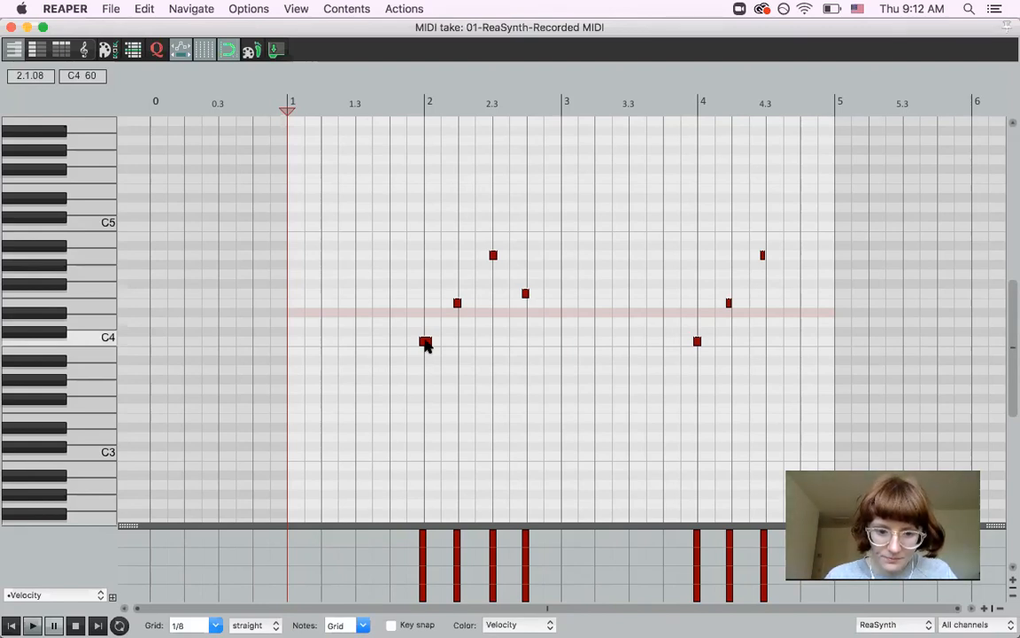
click(426, 341)
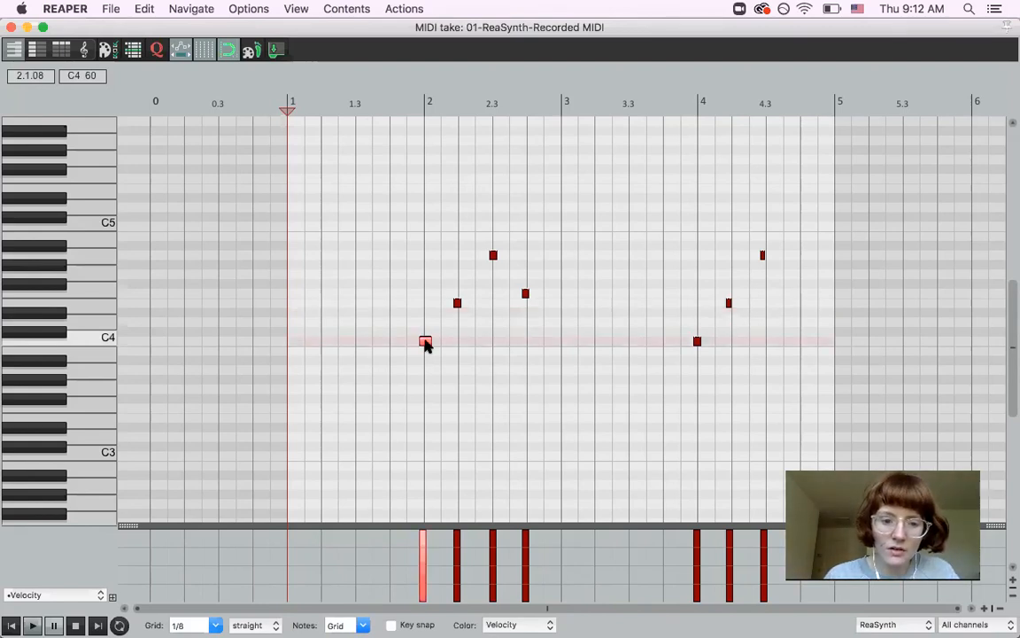
drag(428, 344, 433, 347)
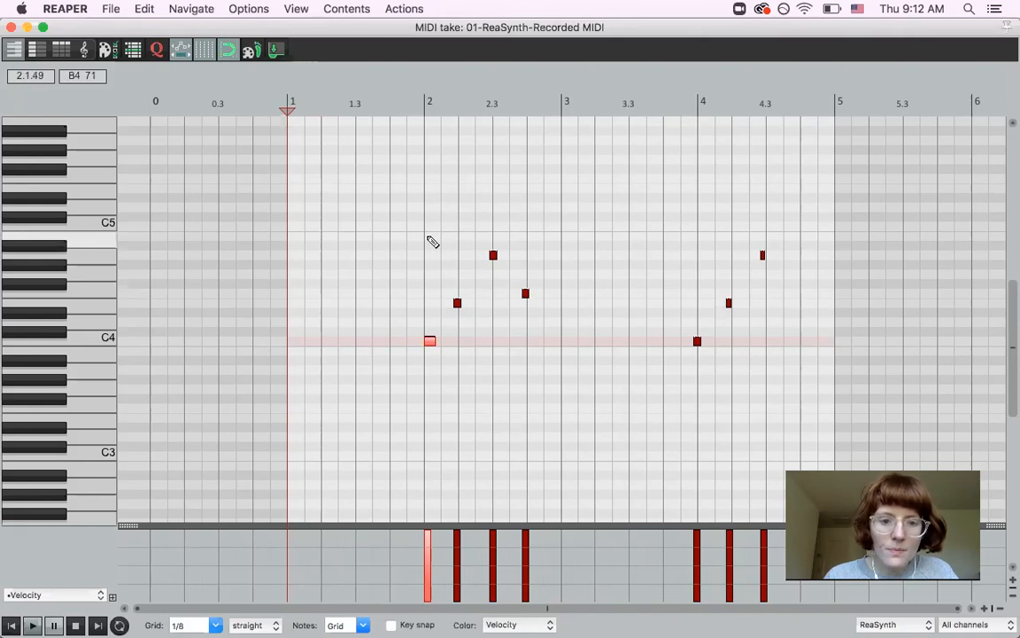
- Select all the recorded notes and quantize the selected events' position to the grid at 100% strength
drag(371, 209, 837, 387)
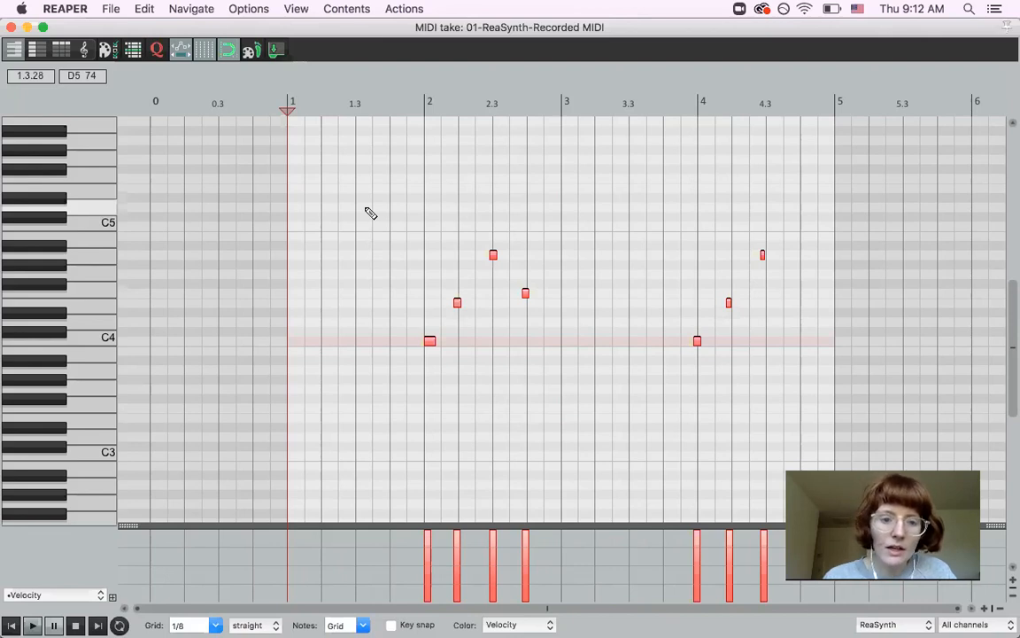
drag(371, 212, 762, 417)
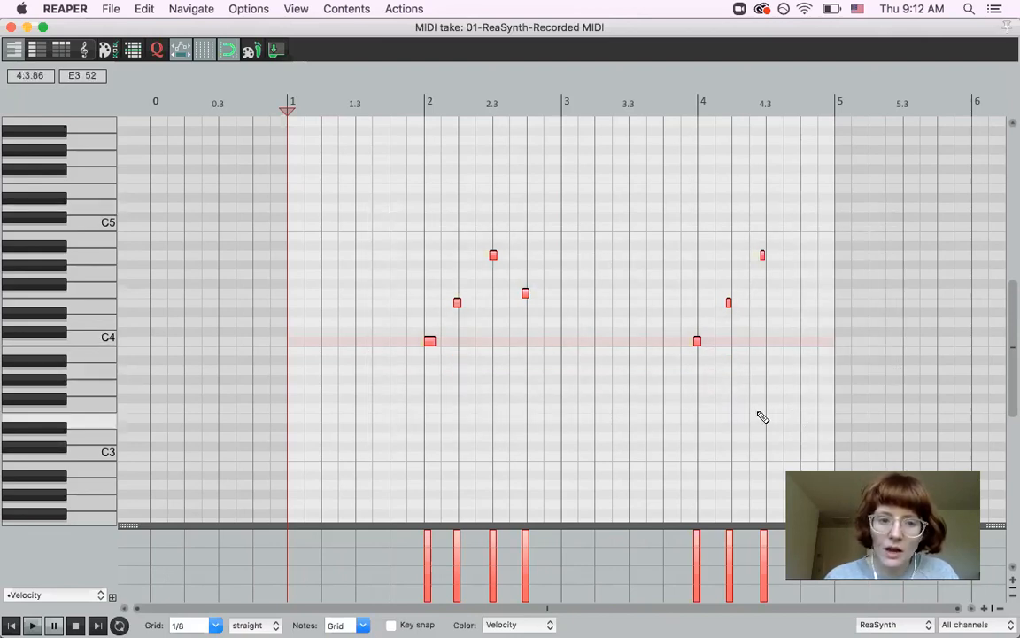
click(157, 53)
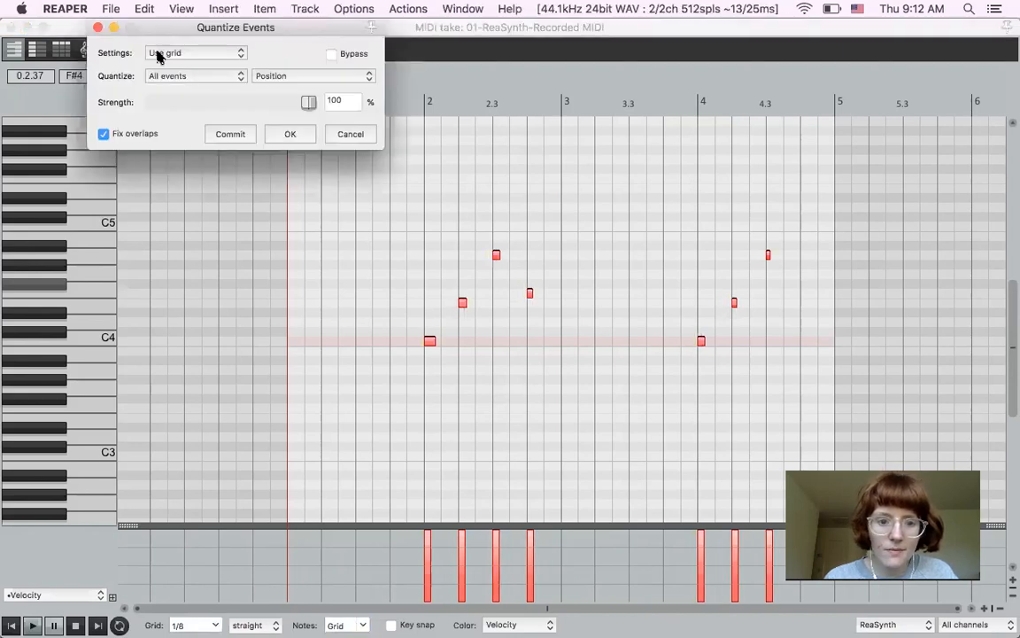
drag(182, 35, 133, 217)
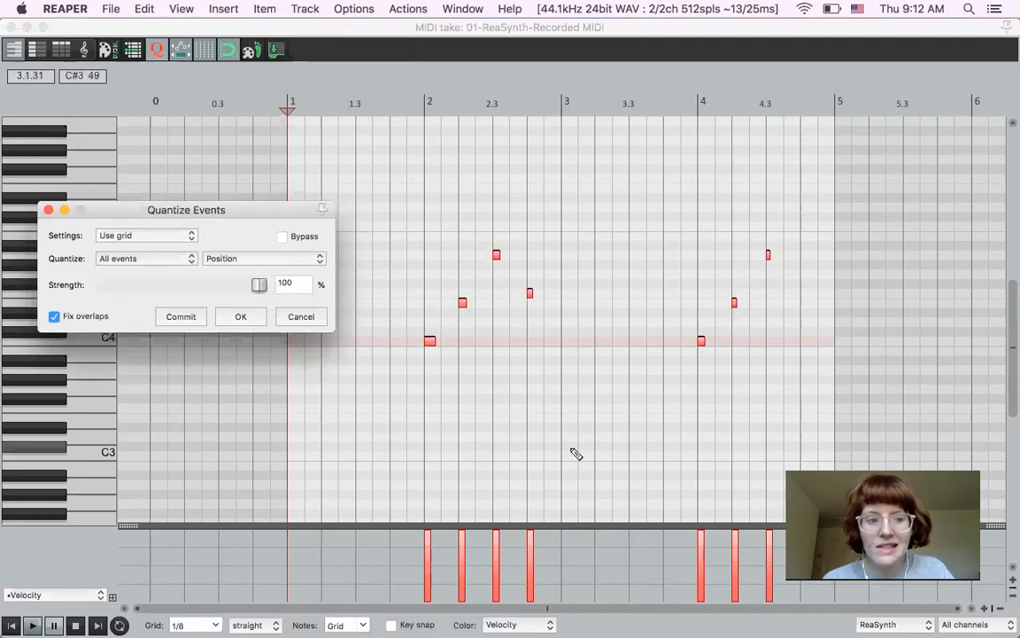
click(165, 235)
click(165, 236)
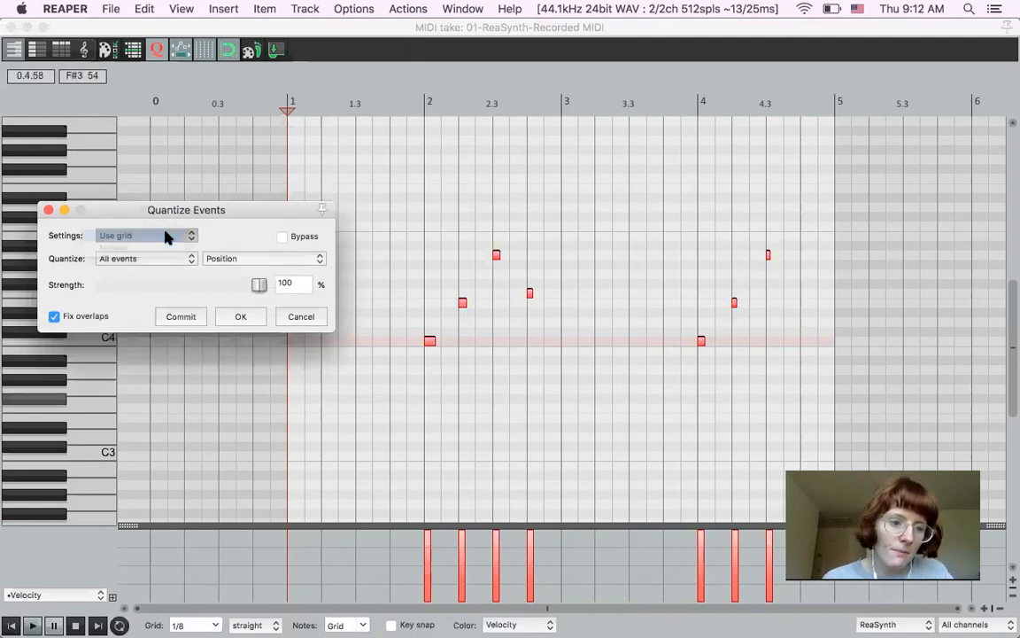
click(161, 257)
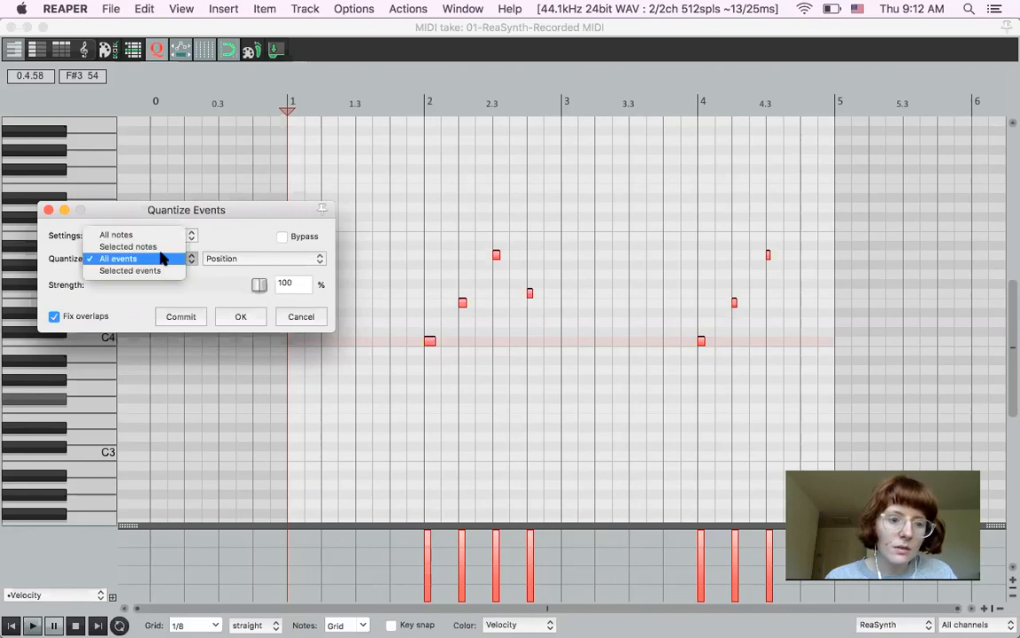
click(161, 270)
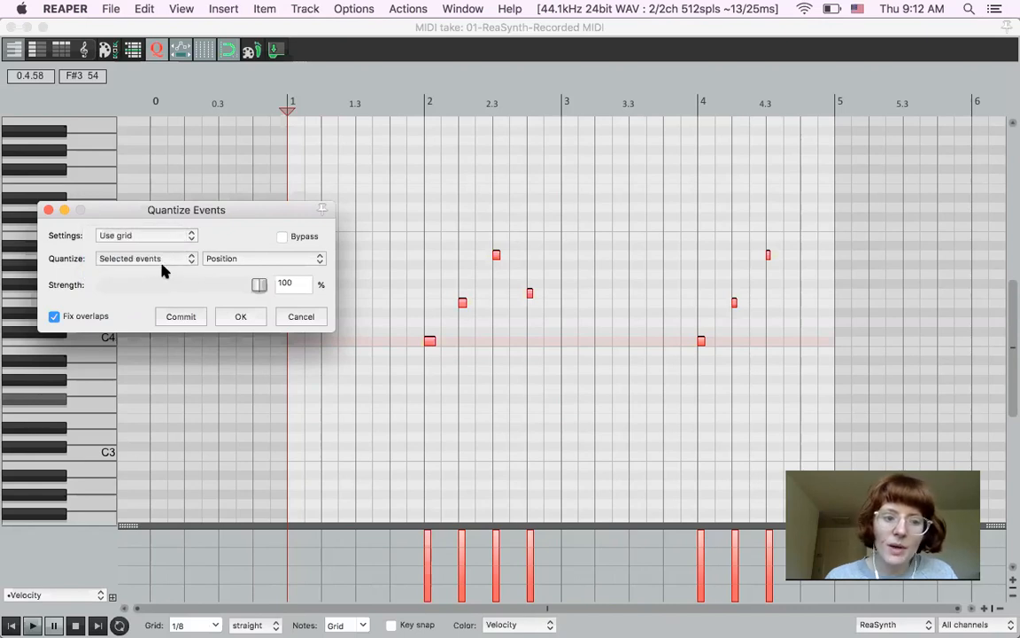
click(250, 317)
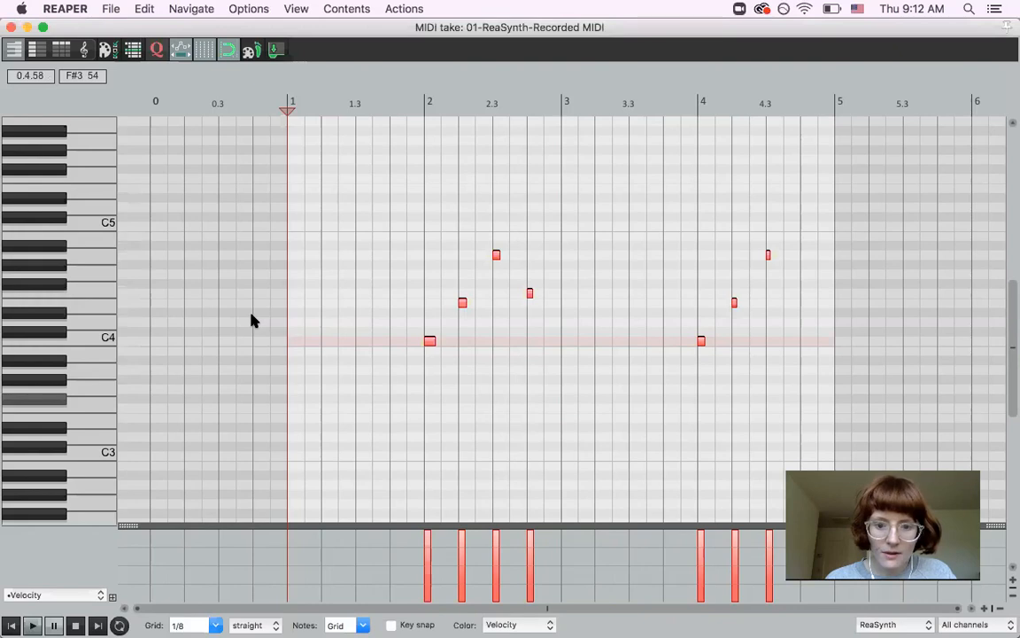
click(215, 625)
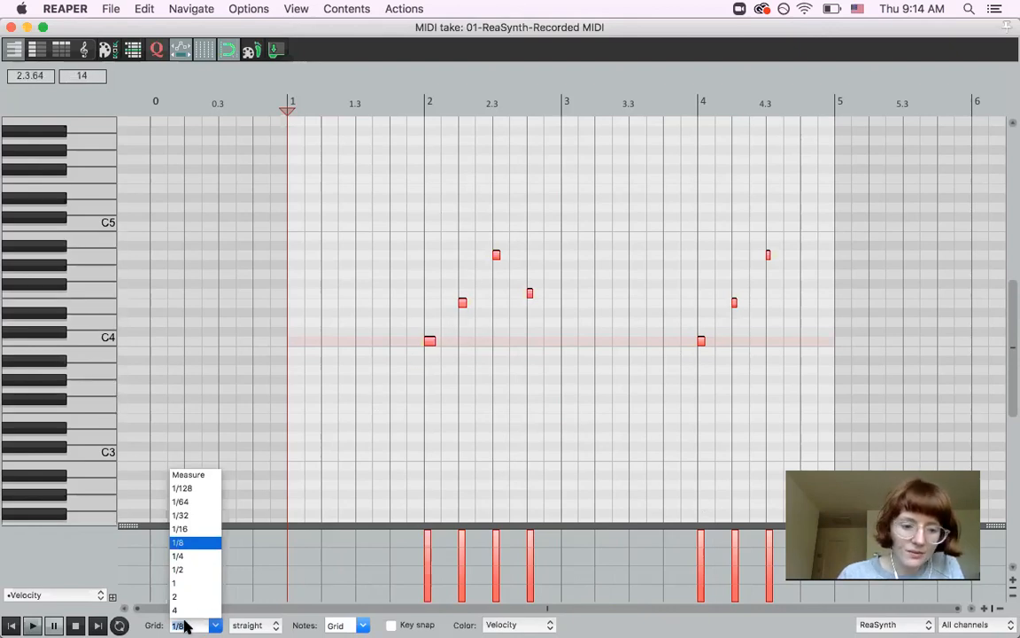
click(188, 542)
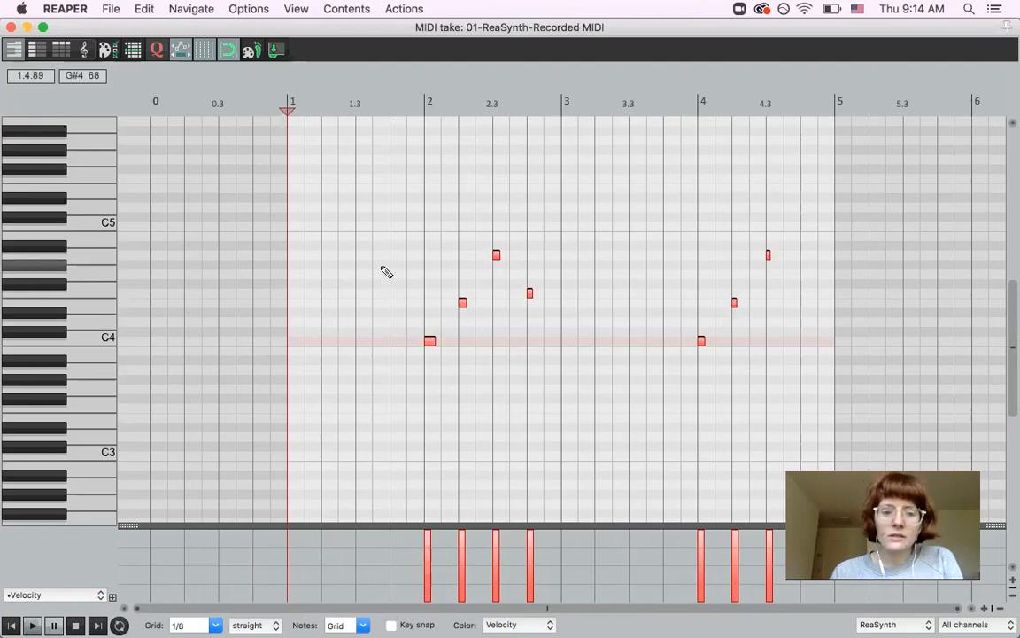
drag(379, 273, 435, 276)
key(Delete)
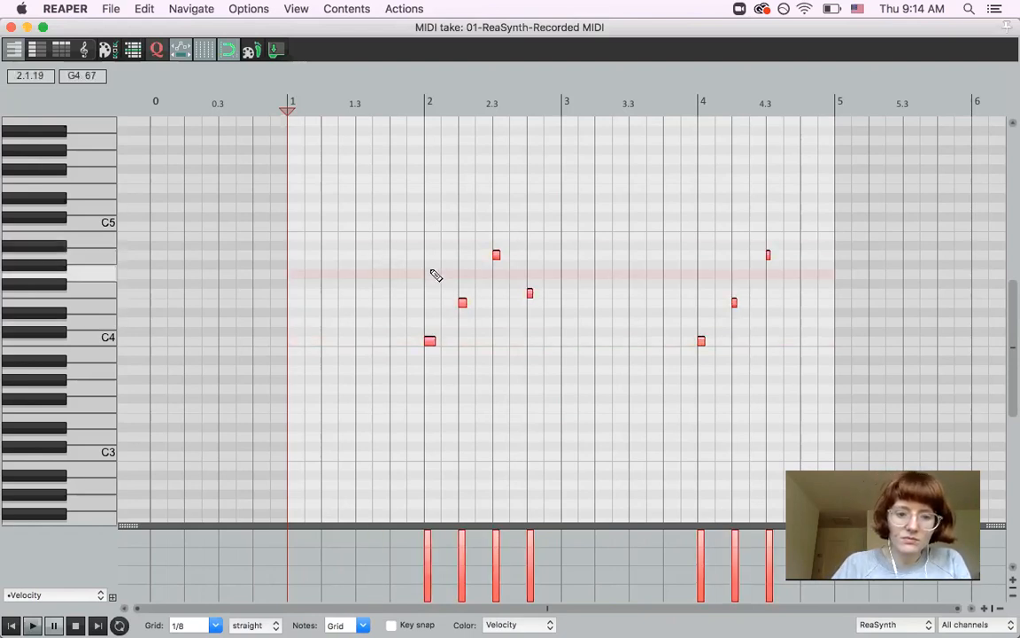
- Shift all notes one bar earlier so the phrase starts at bar 1, and lengthen them together to about one beat each
drag(390, 210, 859, 405)
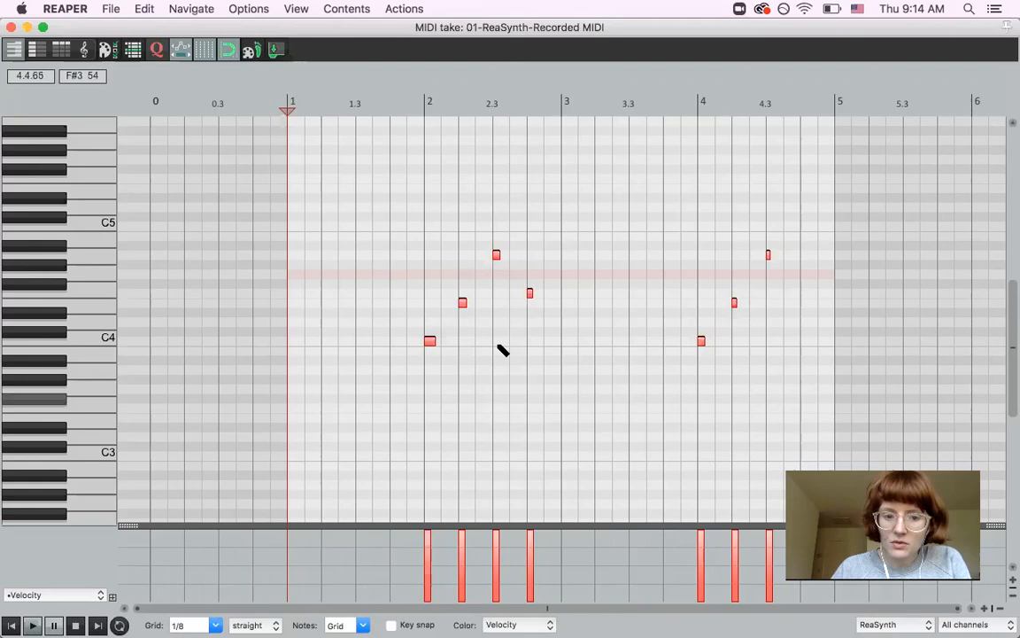
drag(431, 345, 294, 343)
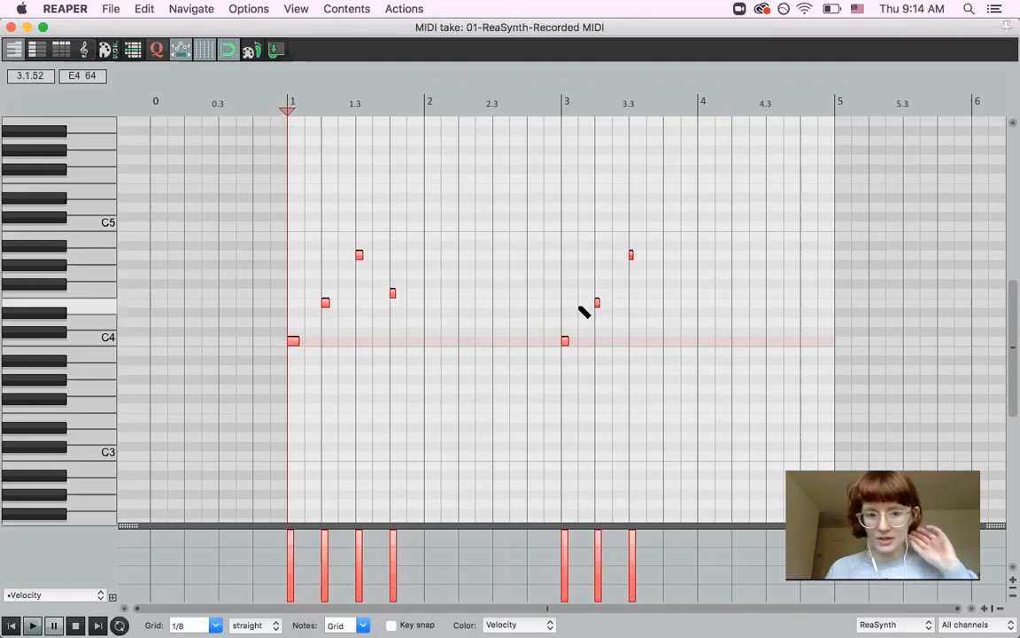
drag(295, 340, 320, 351)
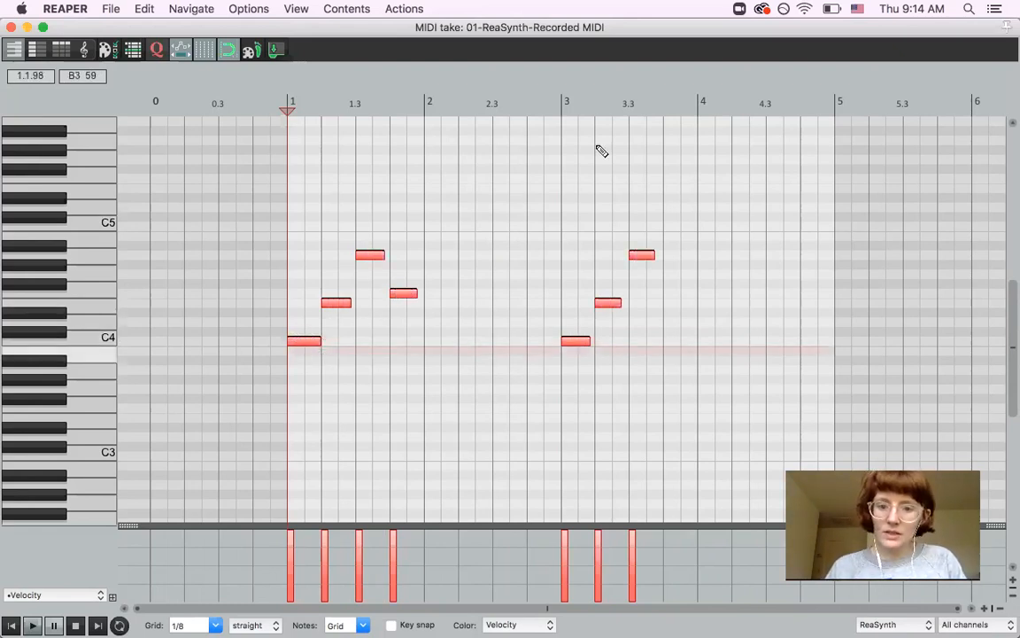
- Lengthen the first phrase's last note to end at 2.3 and the second phrase's last note to end at 4.3
drag(407, 296, 492, 308)
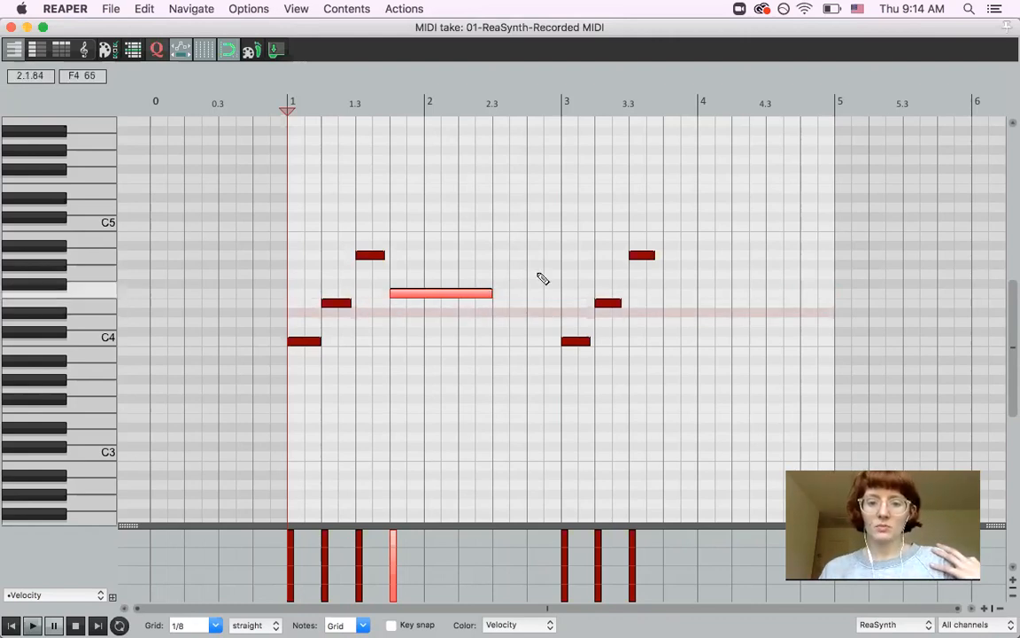
drag(652, 255, 765, 256)
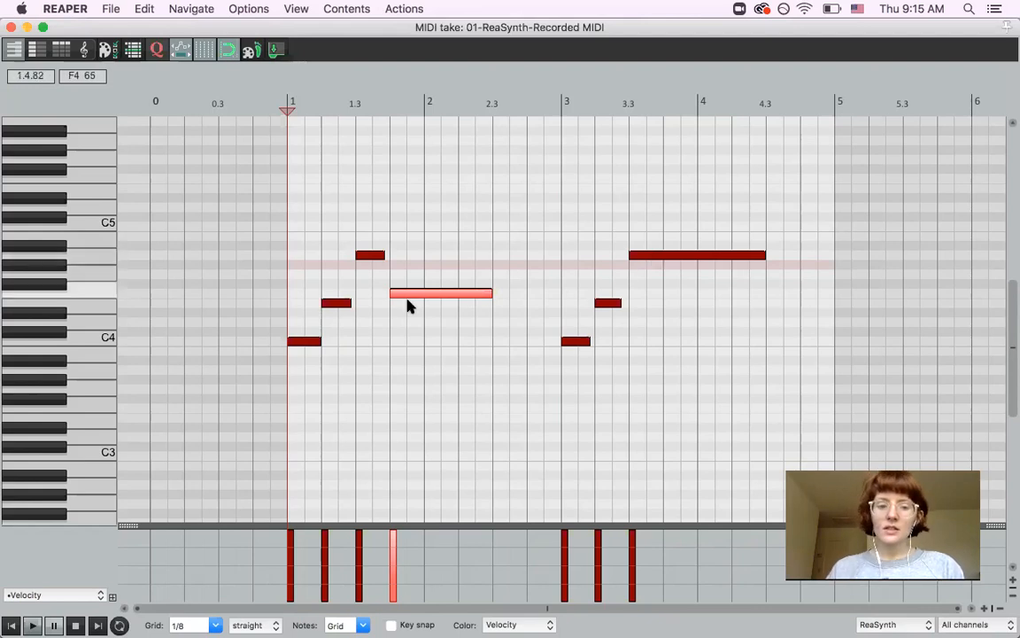
- Lower the second phrase's last note from A4 to F#4 and play the melody from bar 1
click(651, 258)
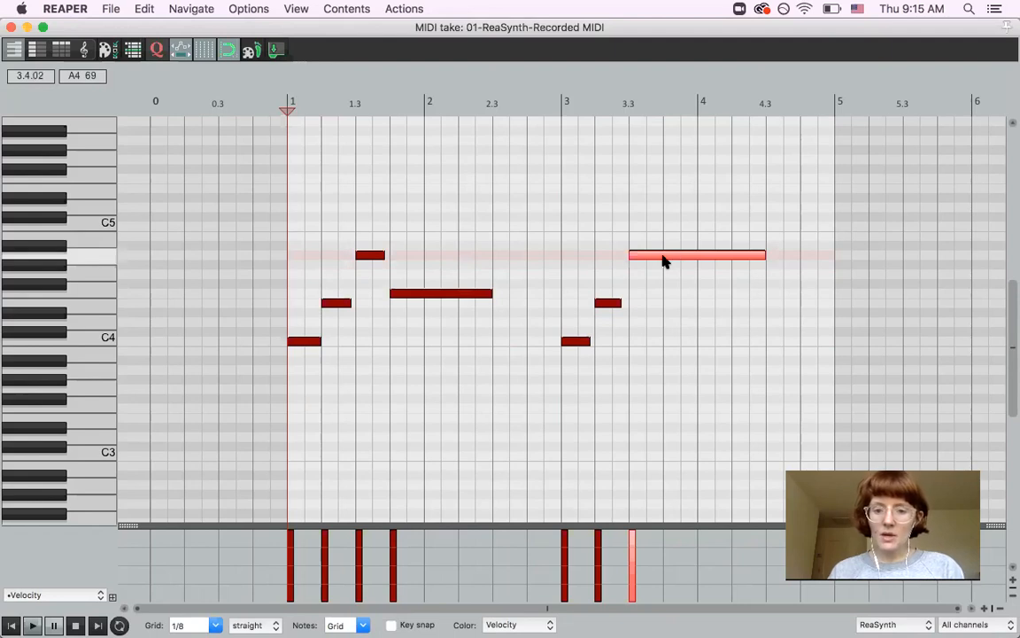
drag(661, 261, 665, 289)
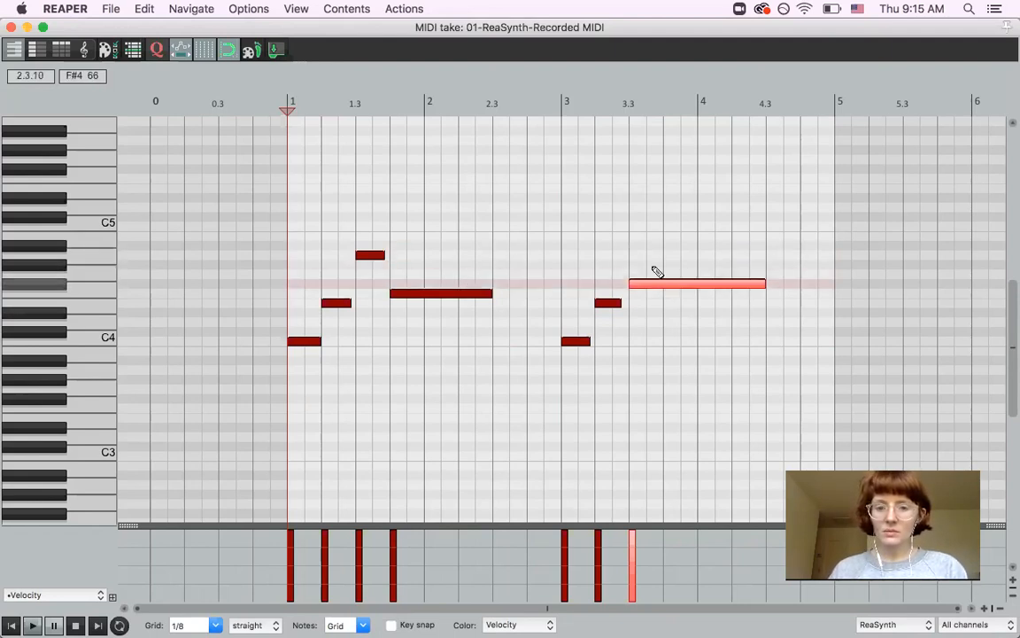
key(space)
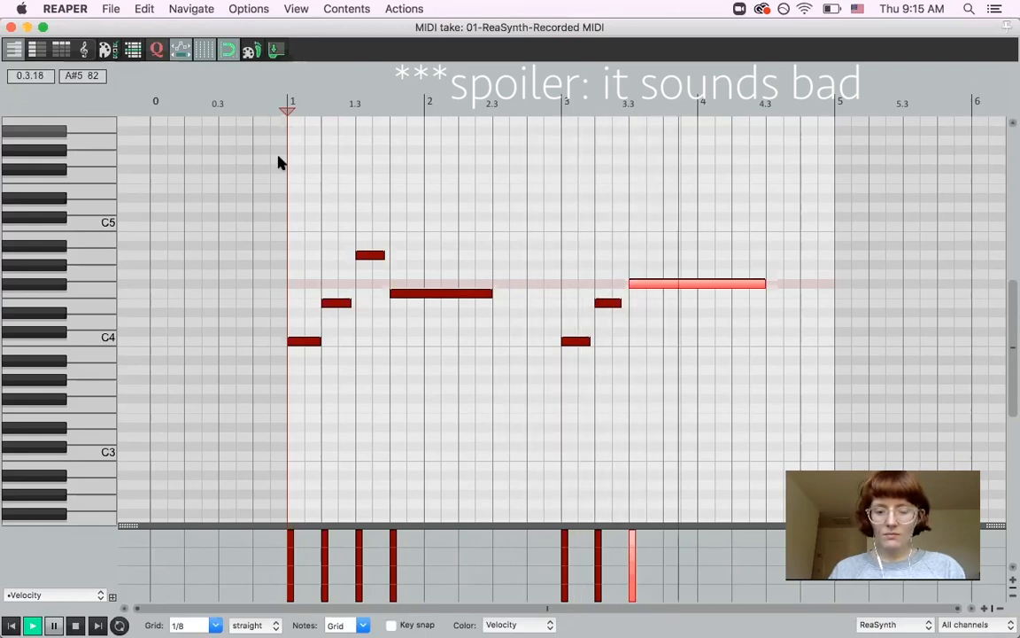
key(space)
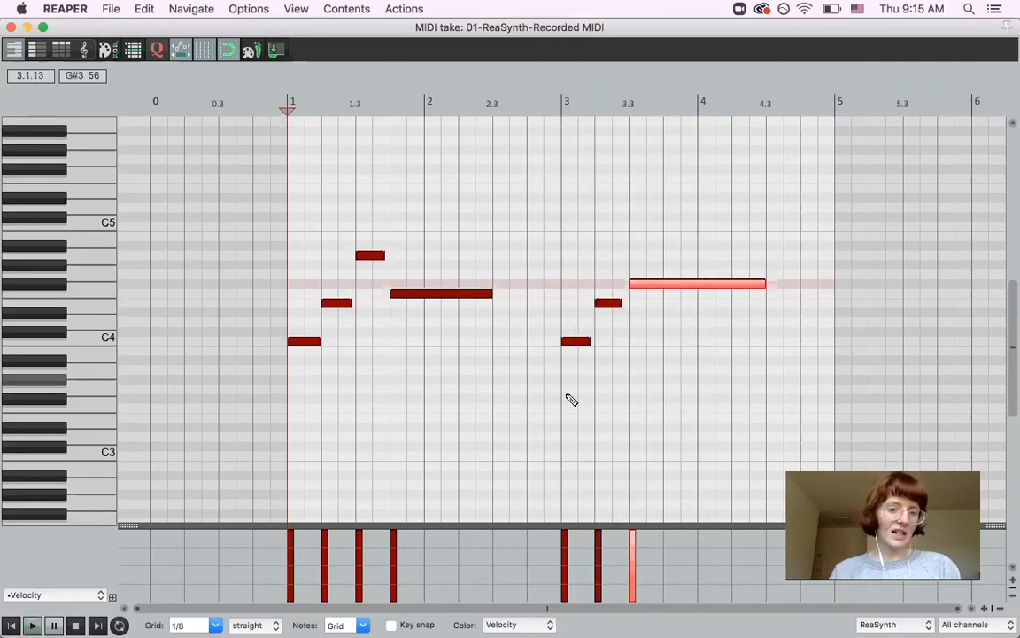
- Shorten the last note of each phrase to one beat
drag(490, 294, 423, 299)
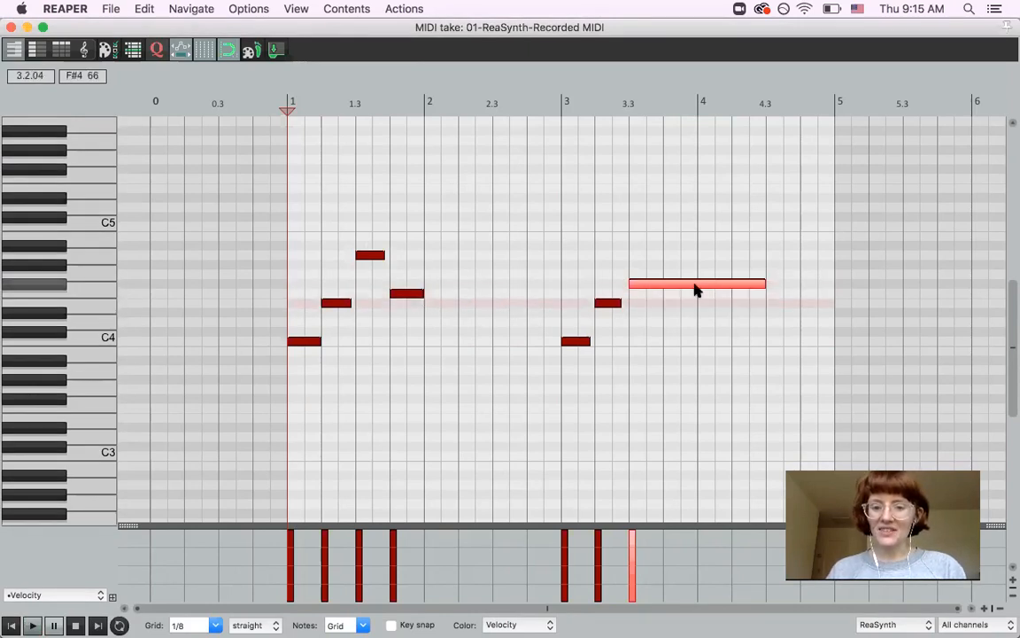
drag(760, 284, 660, 291)
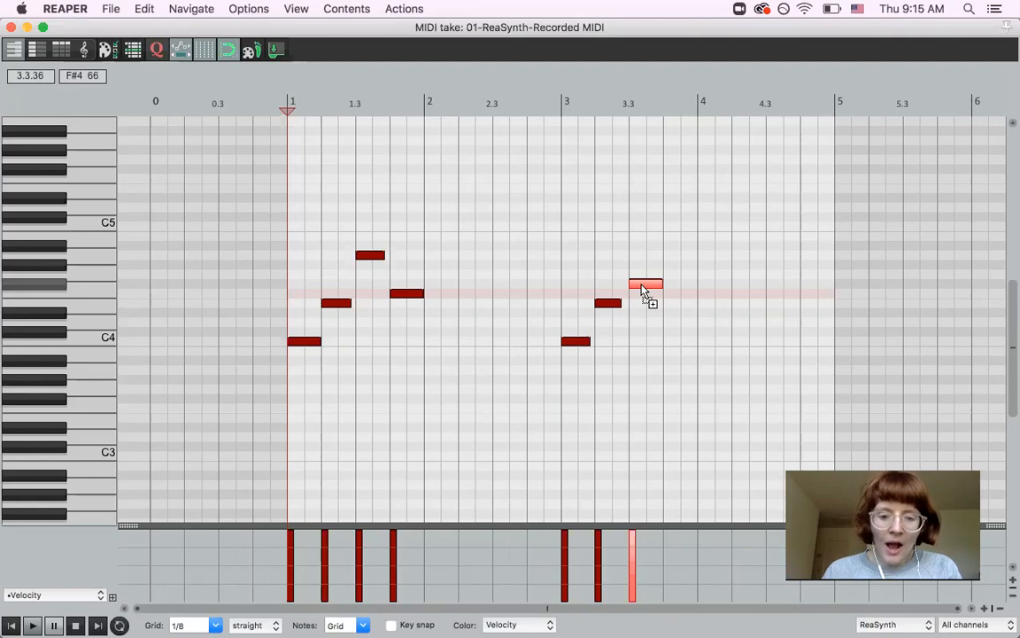
- Replace the F#4 note at 3.3 with a one-beat A4, and add a D4 of the same length below it
double_click(644, 285)
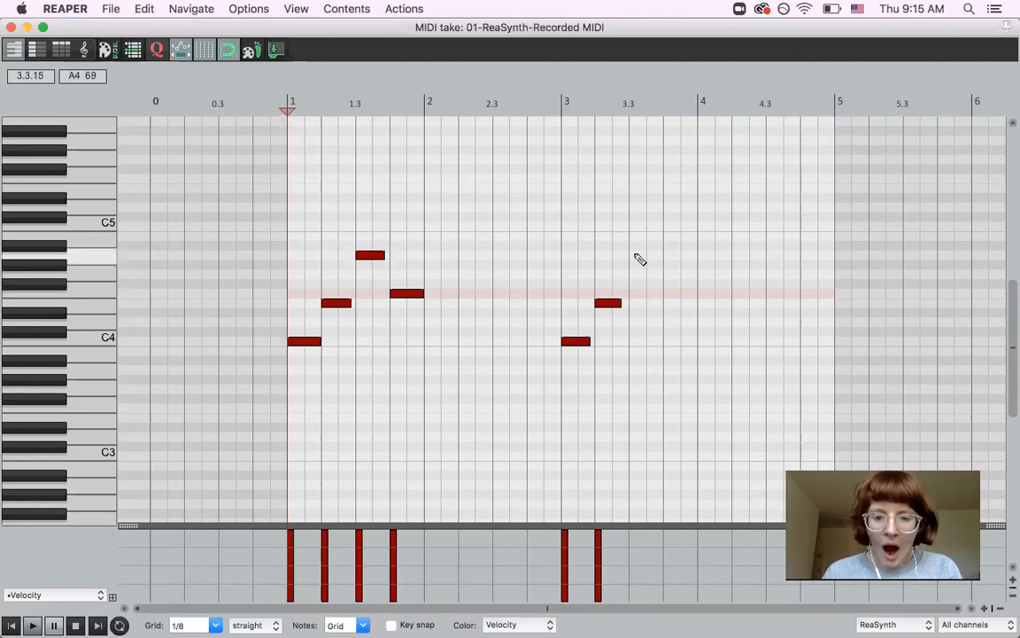
click(638, 256)
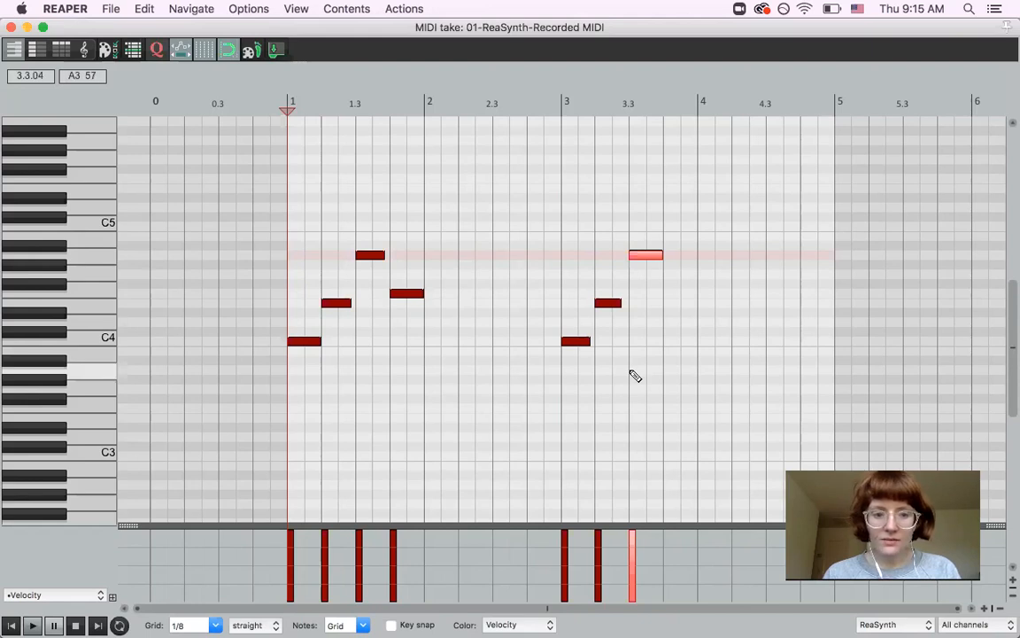
click(650, 324)
- Play the second phrase from the start of bar 3 to hear its two-note chord
click(561, 107)
key(space)
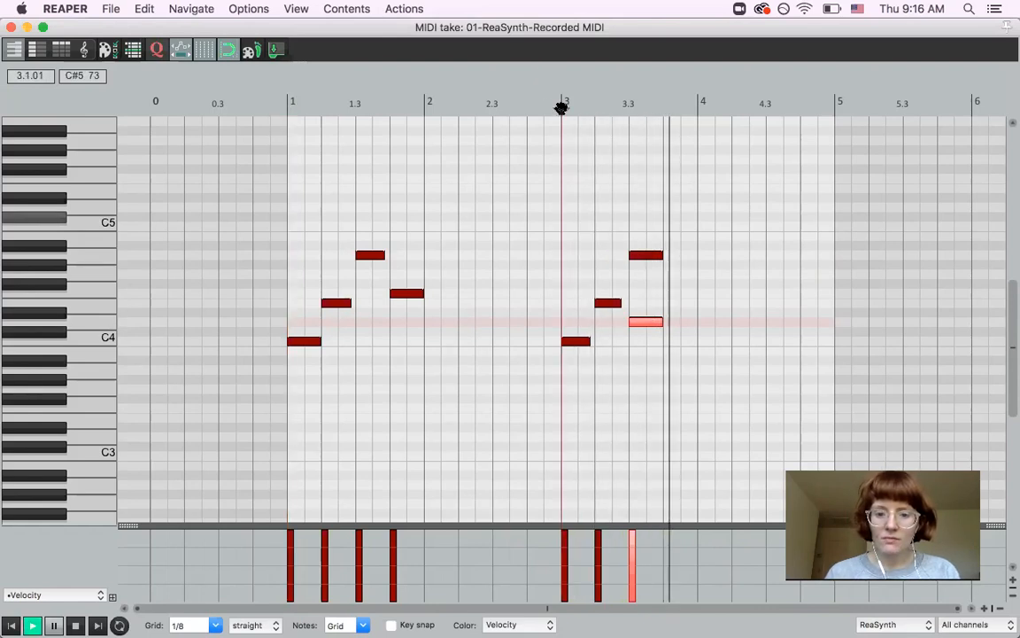
key(space)
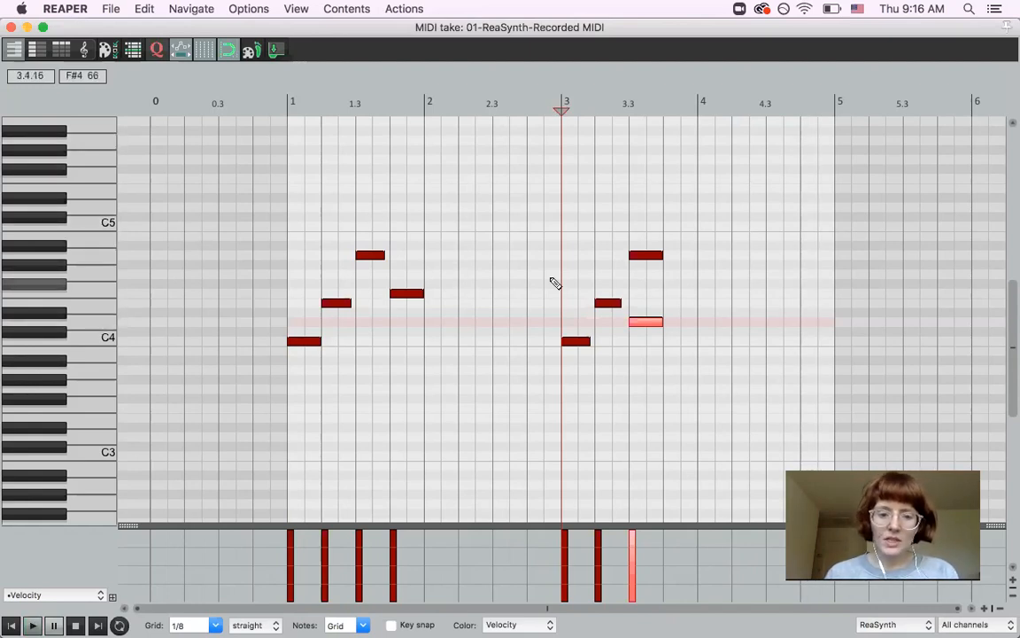
- Shift the first phrase's A4 note half a beat later, and move it back to 1.3
drag(363, 260, 382, 262)
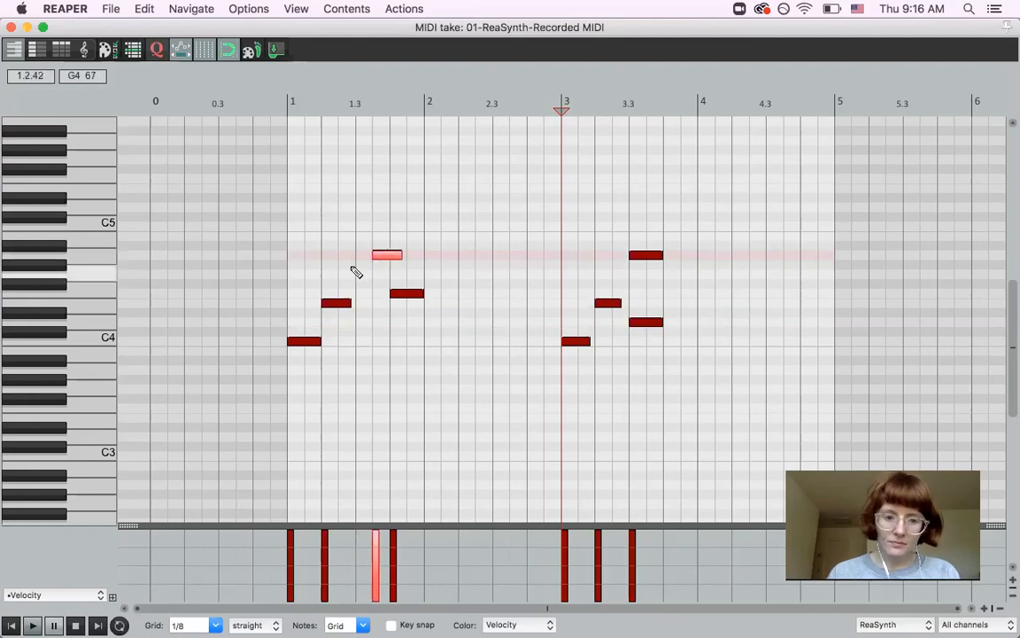
click(290, 273)
drag(387, 259, 369, 259)
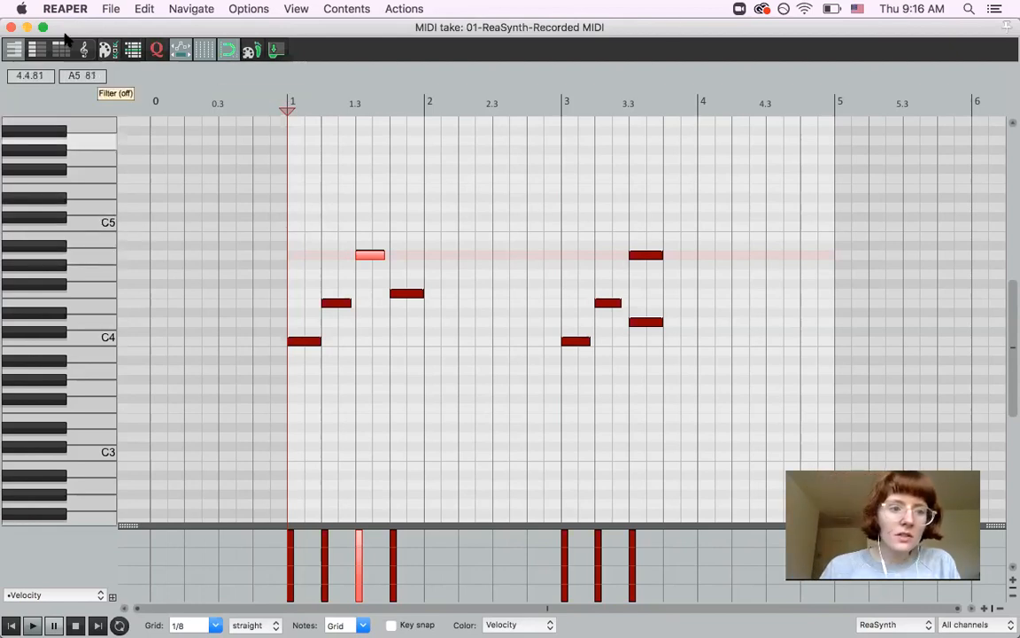
- Close the MIDI editor and place the edit cursor at 5.1.00, the end of the recorded MIDI item
click(11, 27)
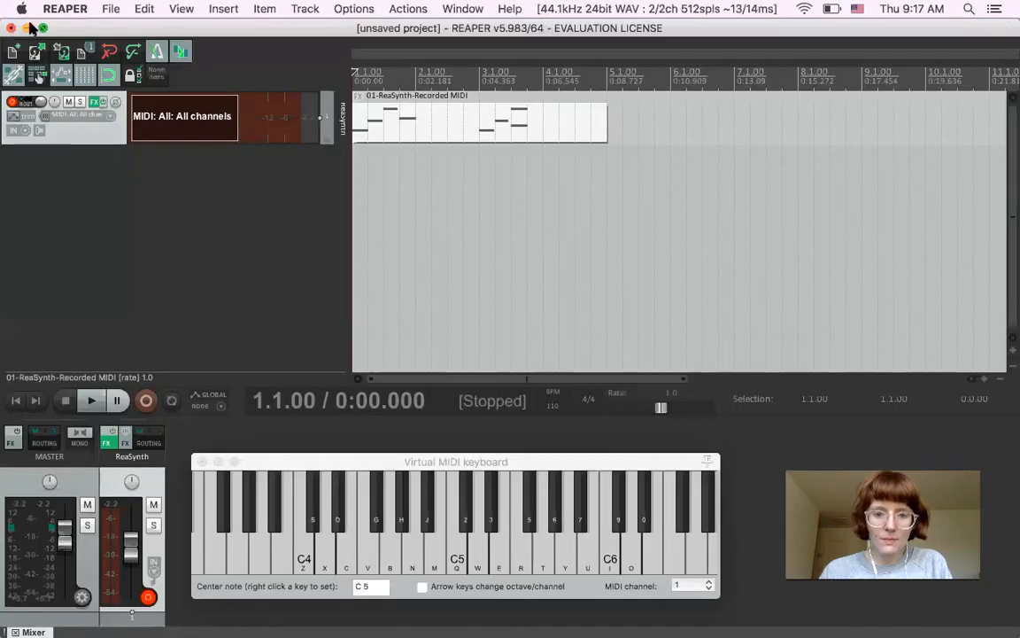
click(418, 130)
click(462, 131)
click(447, 130)
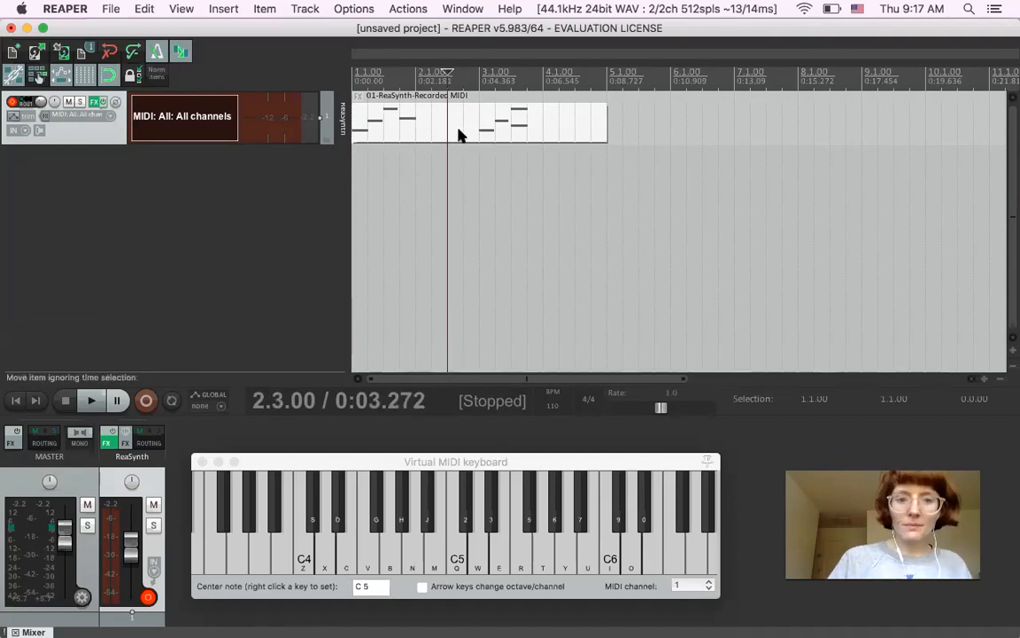
click(610, 127)
click(630, 122)
click(607, 88)
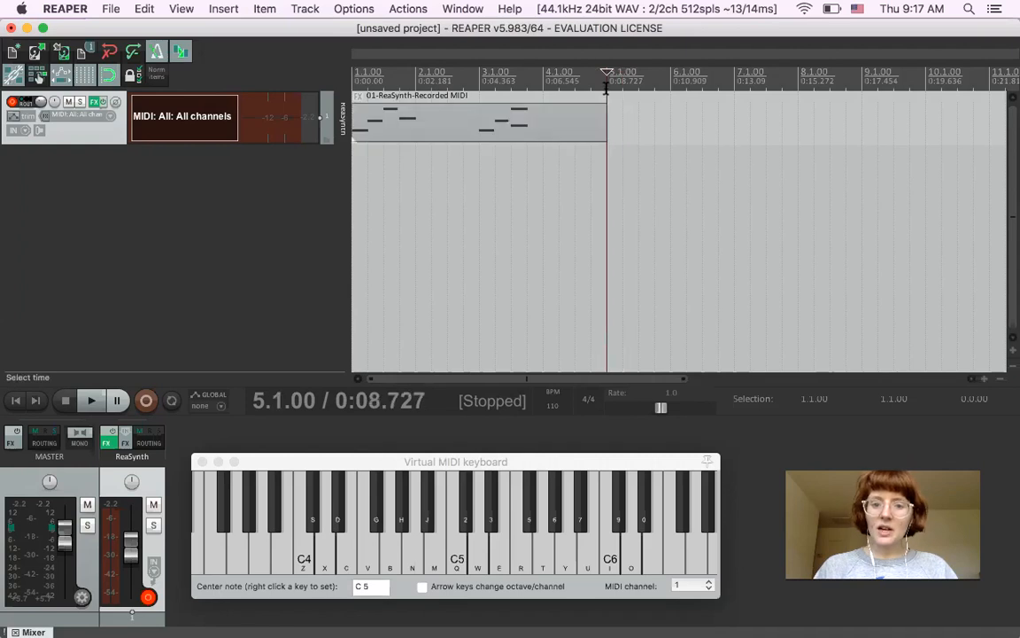
- Duplicate the recorded ReaSynth MIDI item so that the copy starts at bar 5, directly after the original
click(583, 114)
click(607, 116)
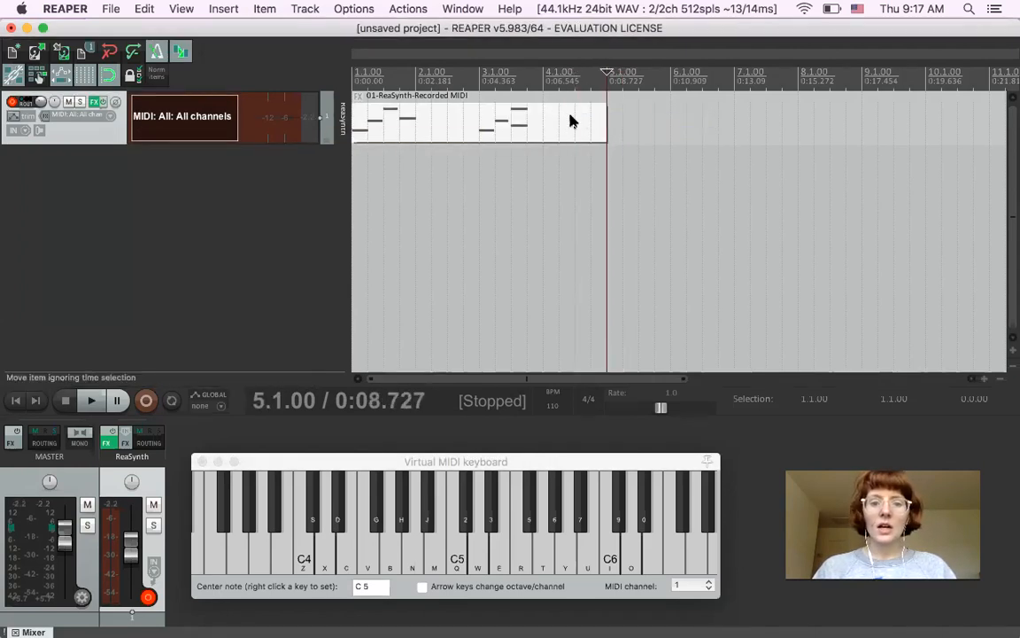
click(573, 137)
key(super+d)
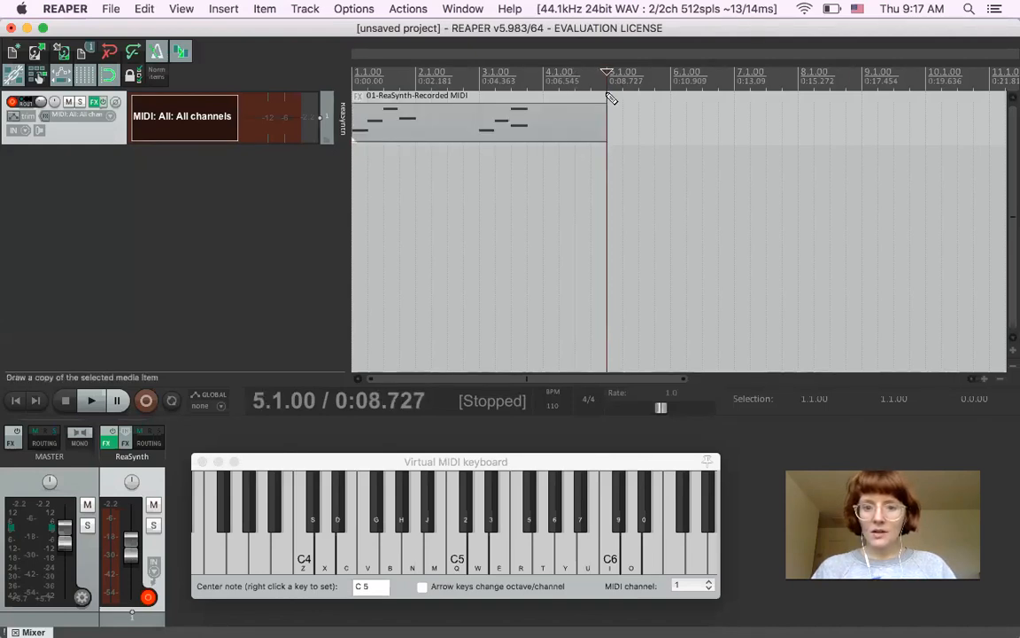
key(super+d)
scroll(481, 246, left, 10)
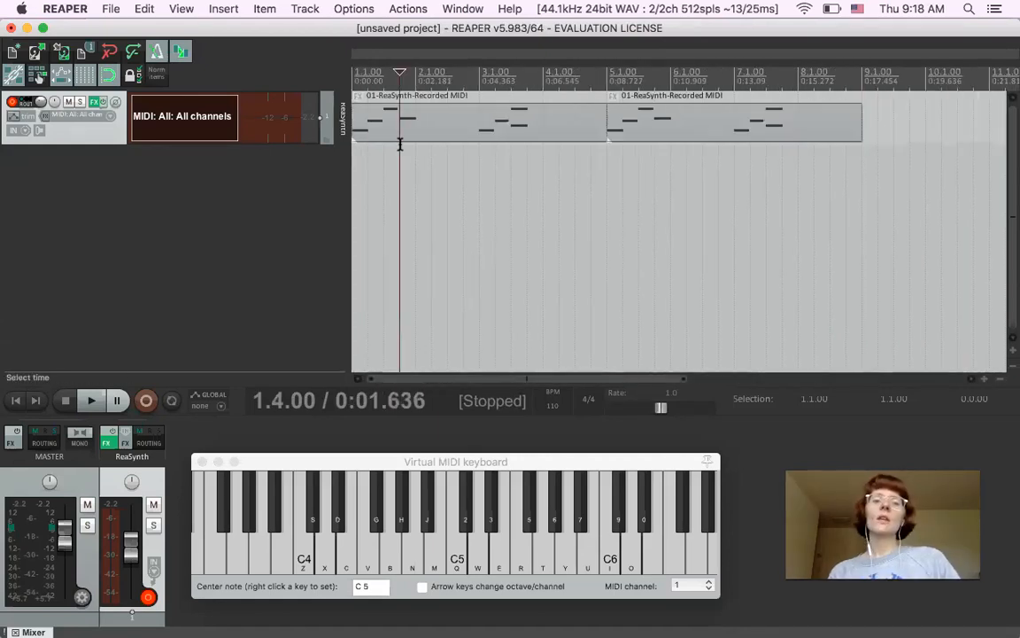
click(401, 138)
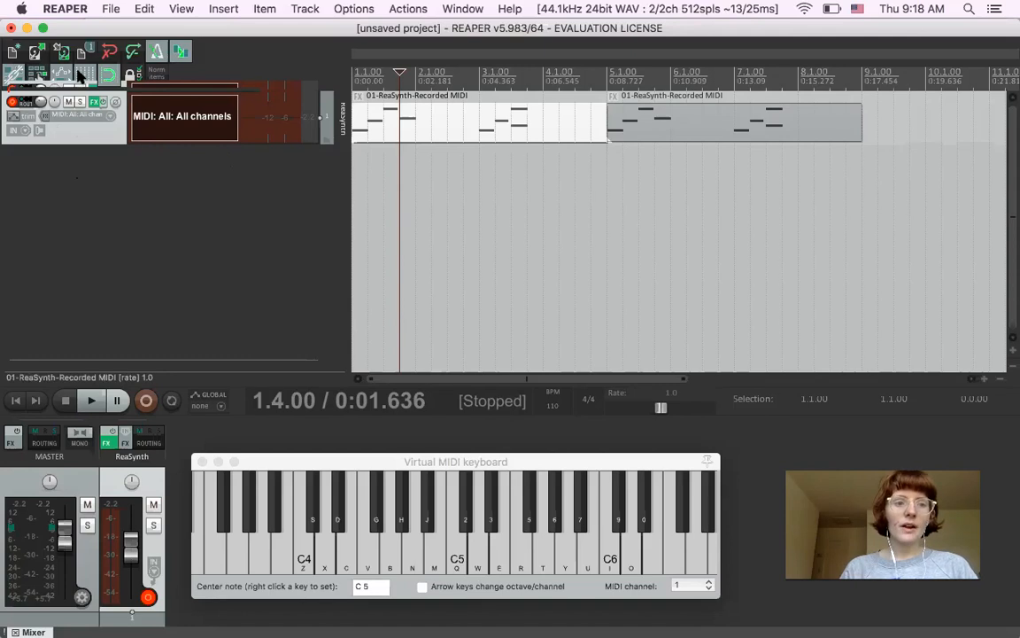
- Insert a new track and load the AUi: Dexed (Digital Suburban) instrument on it
click(305, 8)
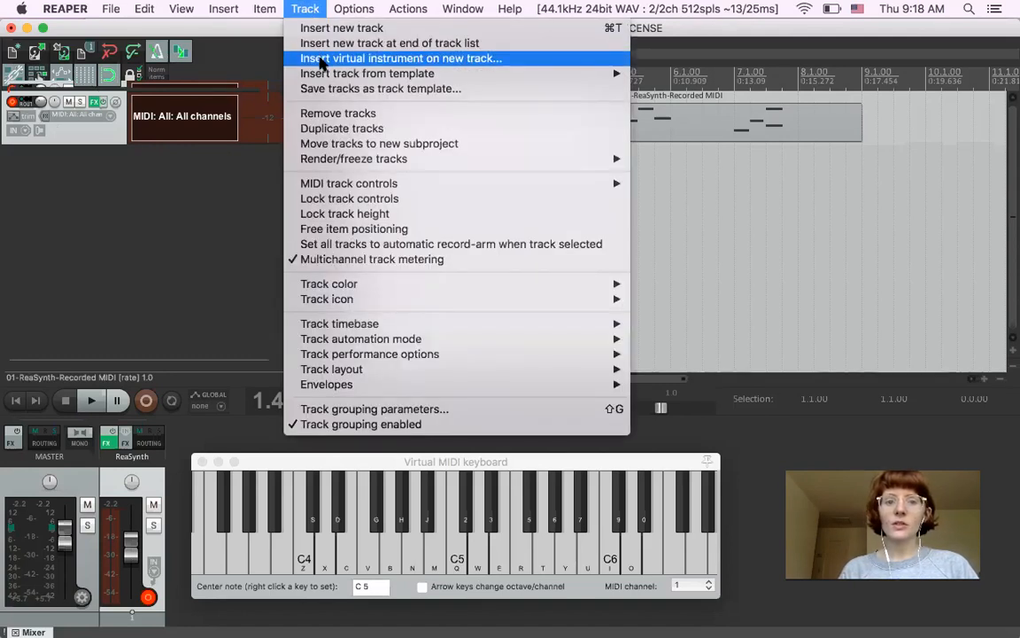
click(332, 29)
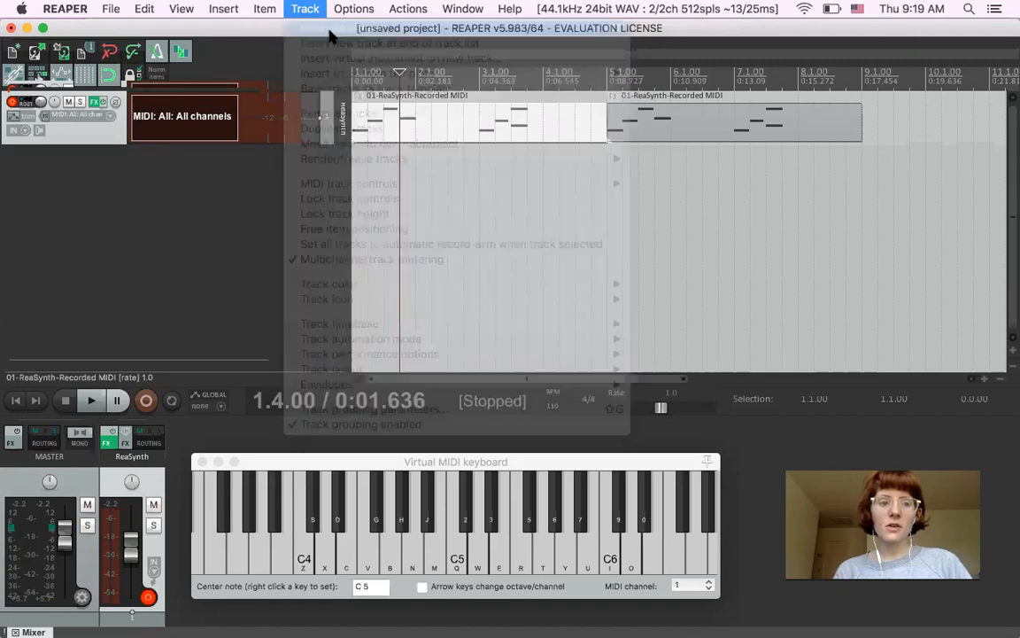
click(96, 157)
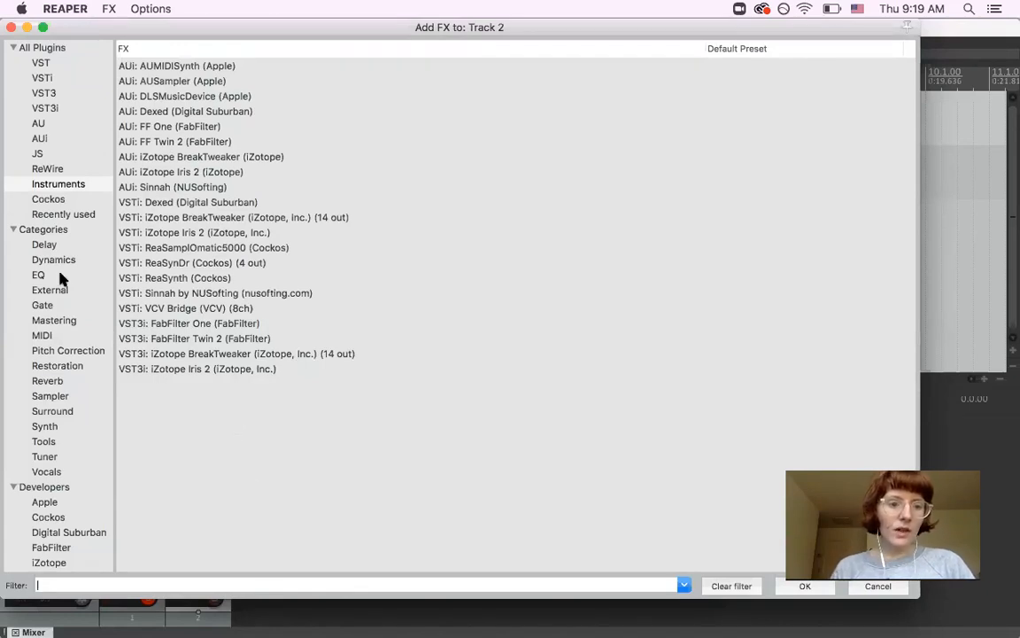
click(172, 112)
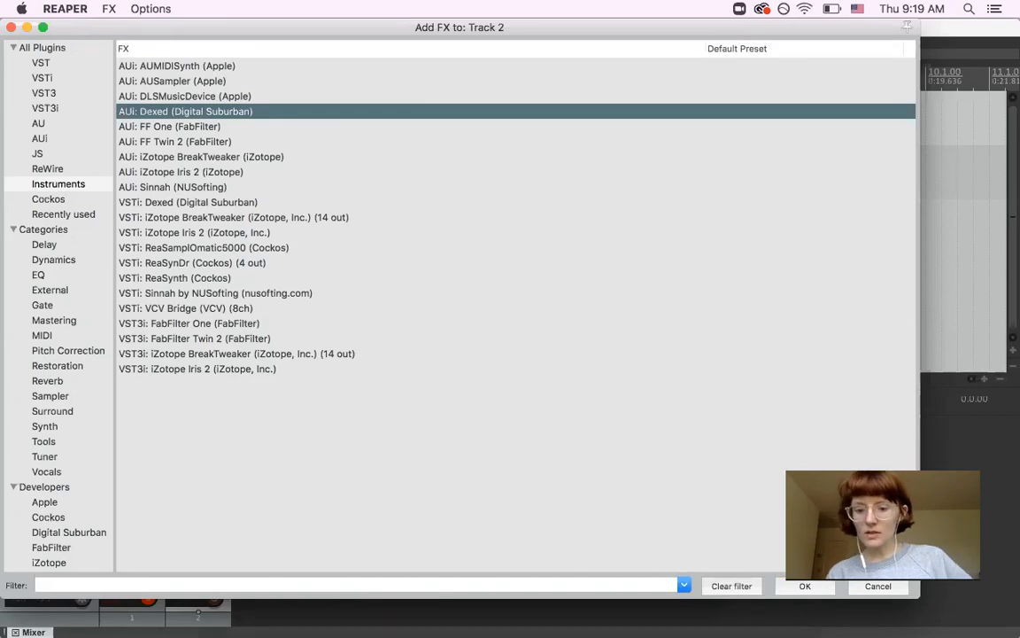
click(815, 586)
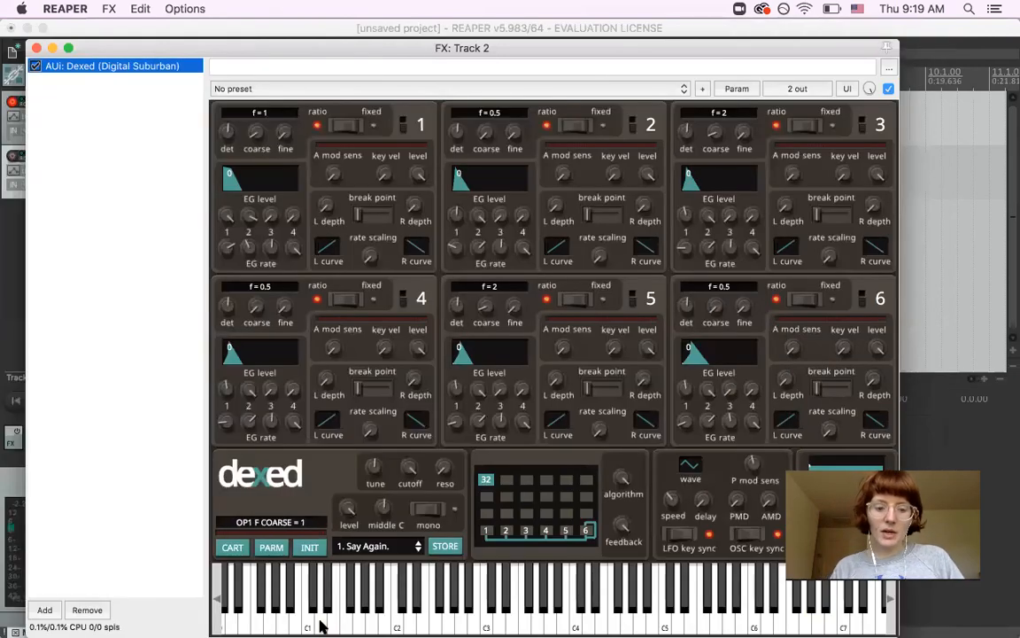
- Play several low and high notes in Dexed to hear the Say Again. program
click(461, 625)
click(537, 624)
click(581, 625)
click(496, 620)
click(382, 621)
click(717, 620)
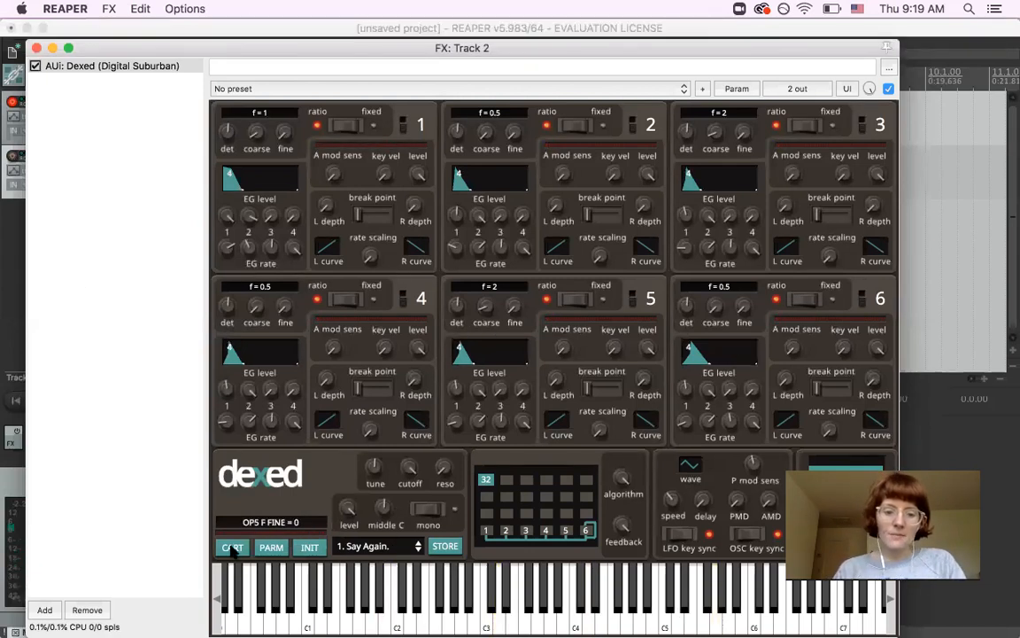
- Try the 22. RUMBLE 1 program in Dexed, replace it with 11. ENCOUNTERS and play a note
click(378, 545)
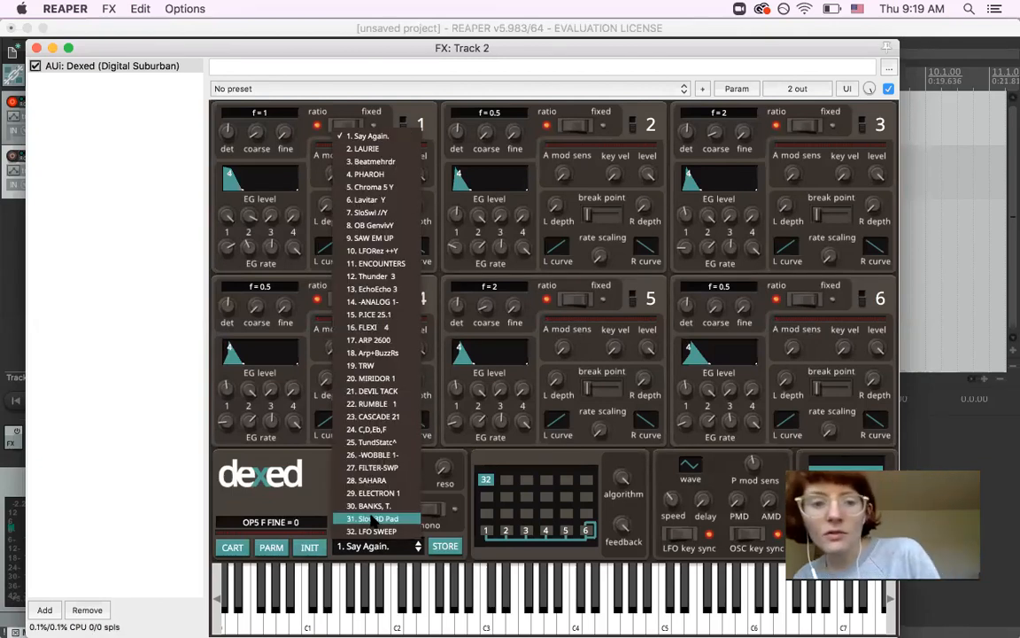
click(363, 402)
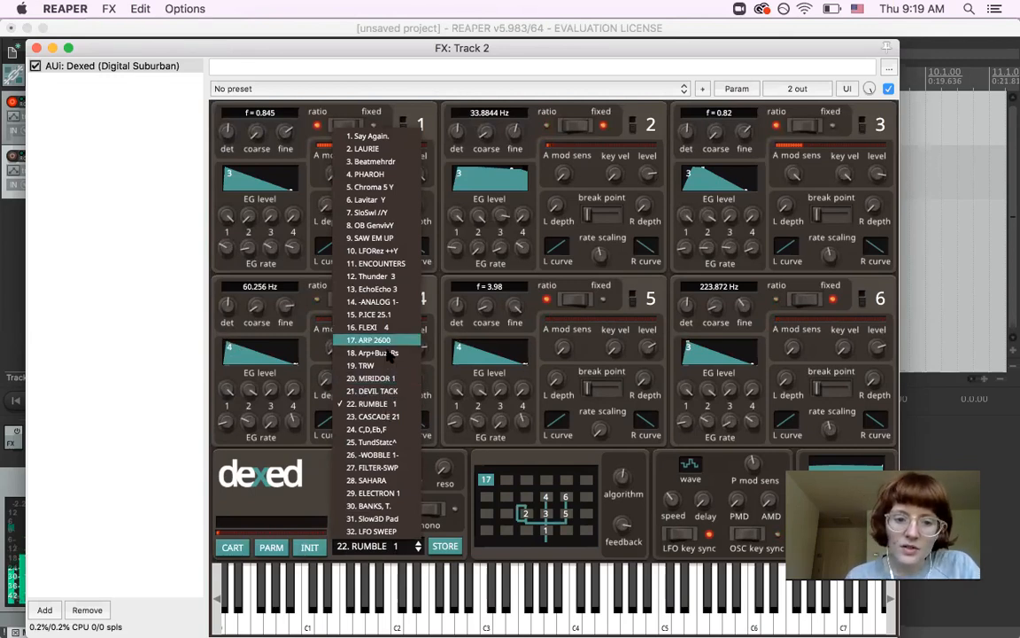
click(370, 263)
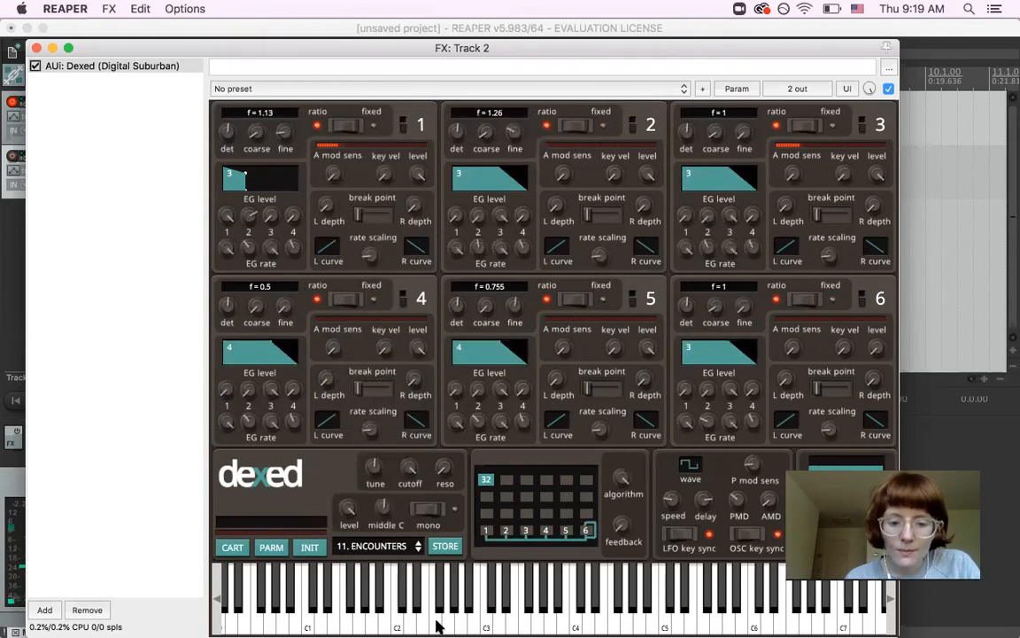
click(435, 623)
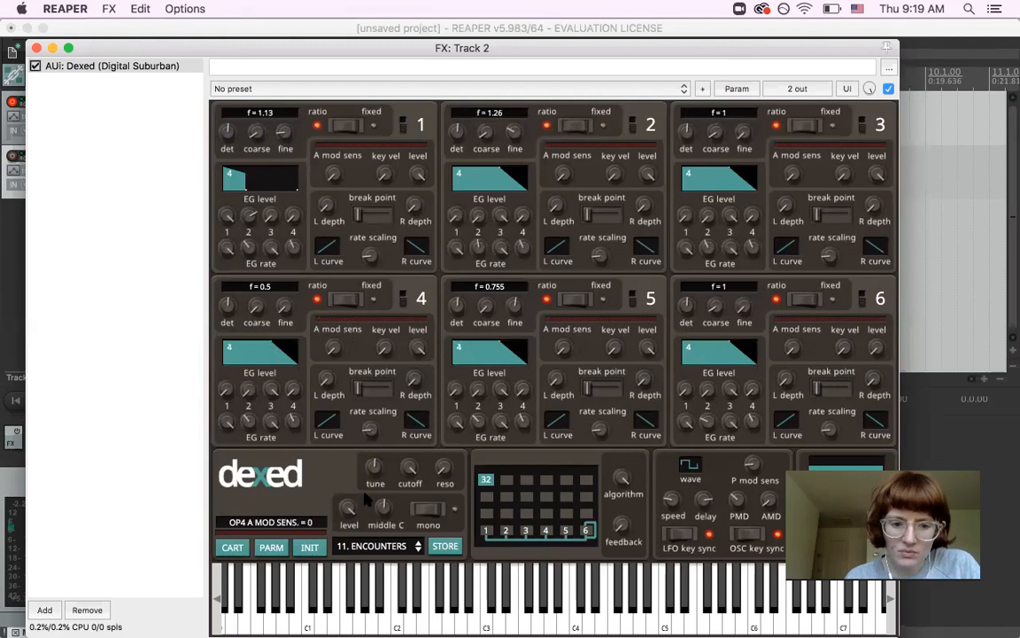
- Switch operators 4 and 1 to fixed frequency and detune operator 1 by +1
click(346, 298)
click(345, 125)
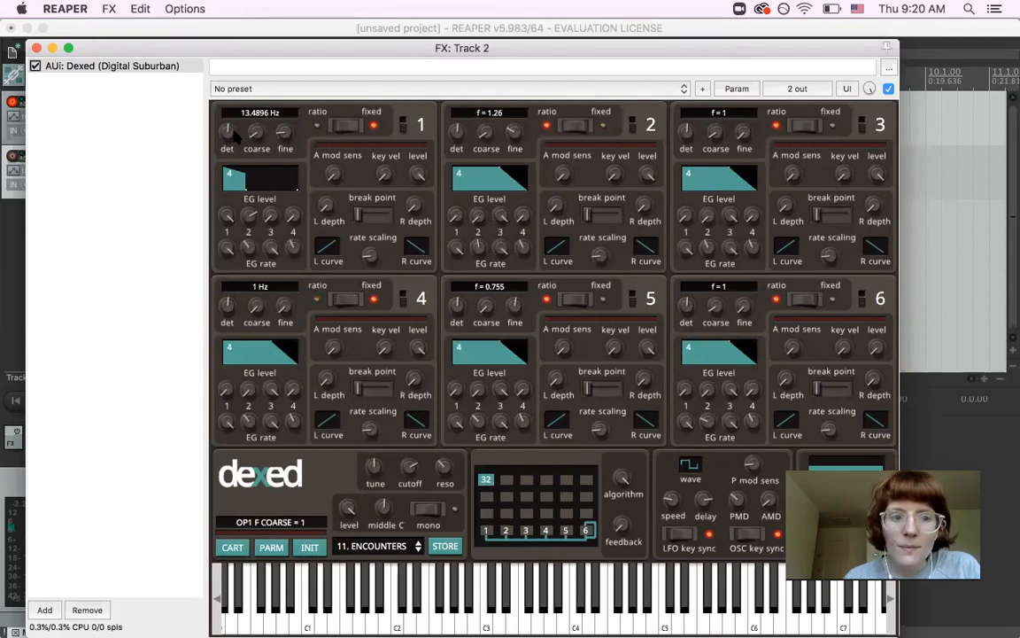
drag(226, 129, 227, 122)
- Detune operator 2 by -1 and operator 3 by +3, and set operator 3's EG rate 2 to 66
drag(456, 131, 472, 151)
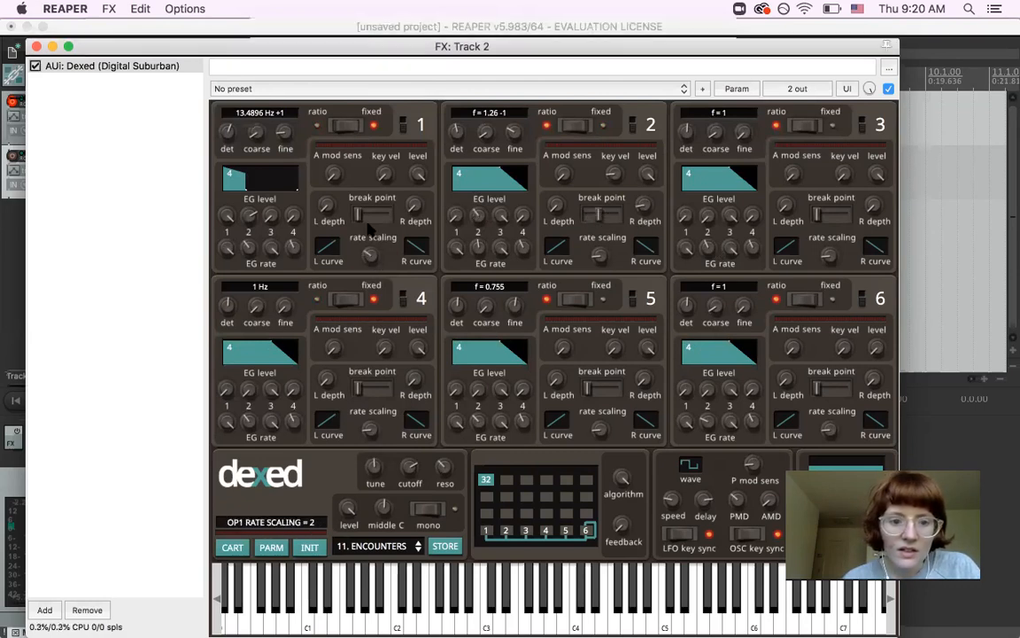
drag(709, 251, 700, 206)
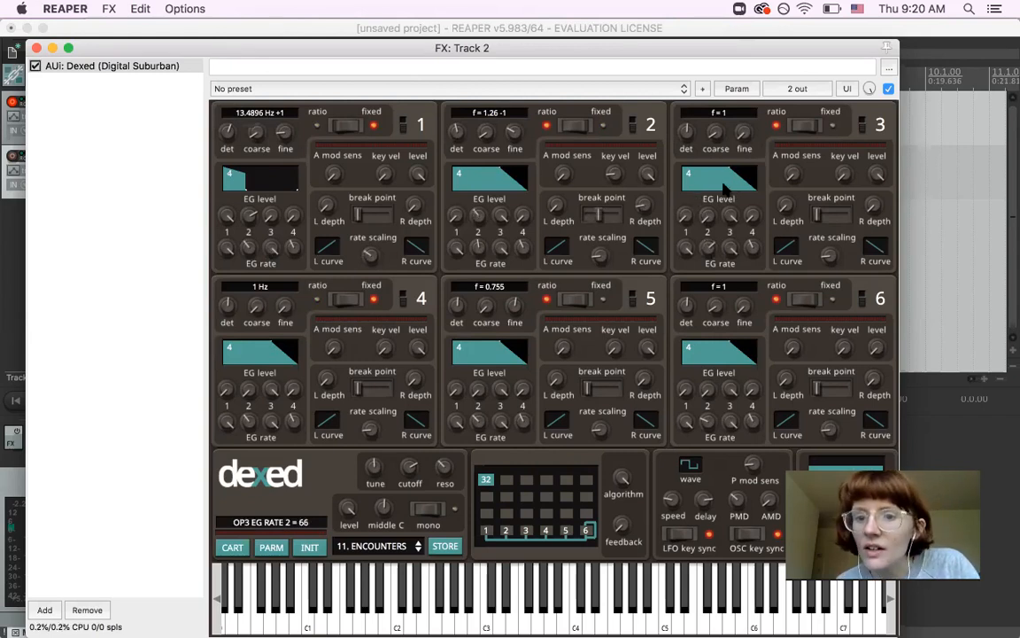
drag(686, 131, 675, 82)
- Play notes across the Dexed keyboard to hear the edited ENCOUNTERS sound, and look over the program list
click(694, 609)
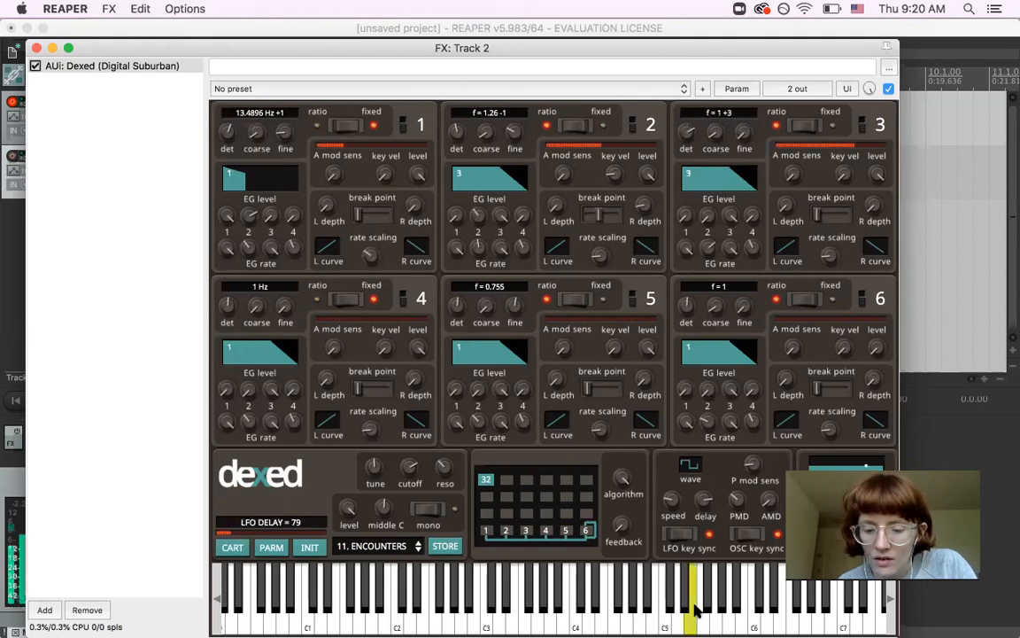
click(467, 611)
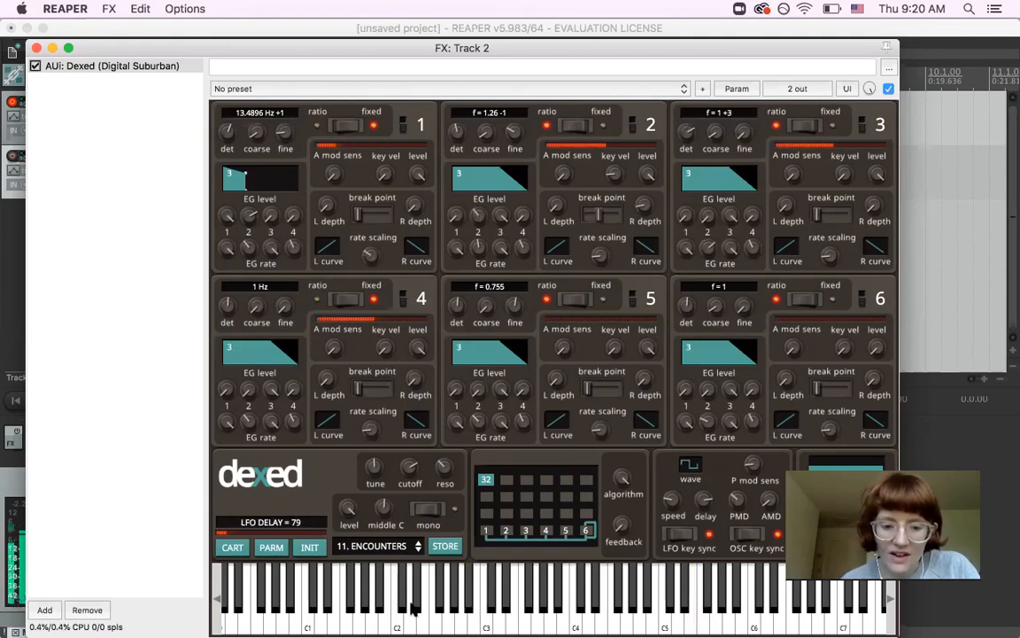
click(387, 618)
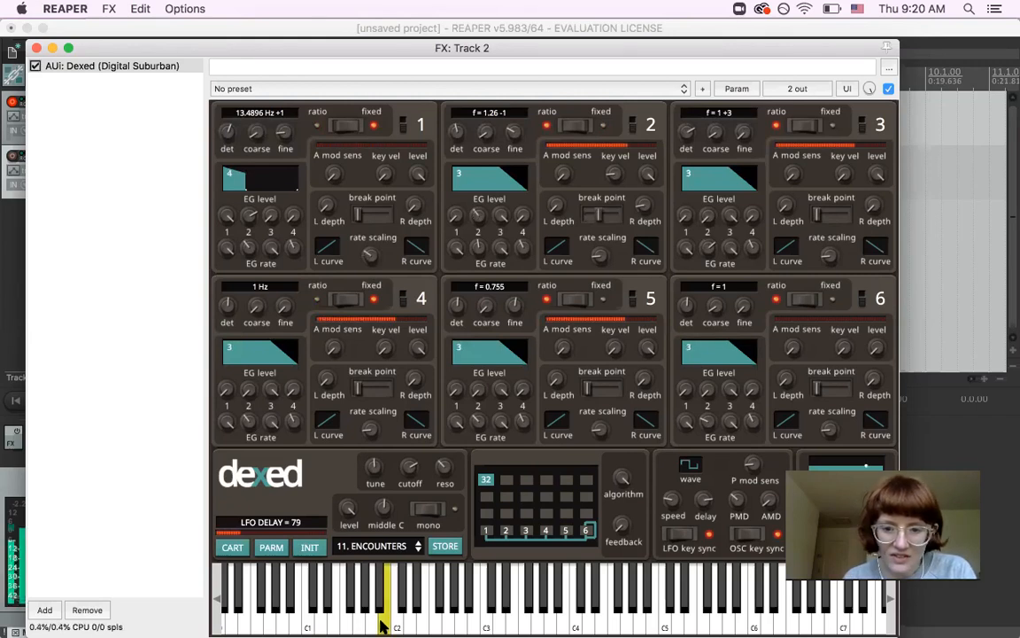
click(381, 549)
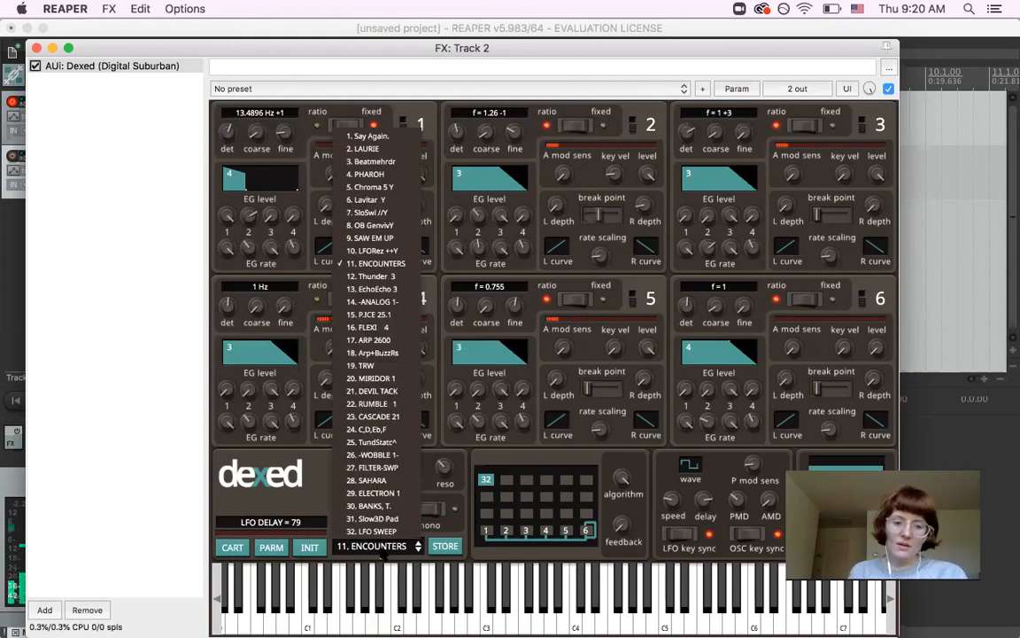
click(381, 549)
click(382, 549)
click(382, 549)
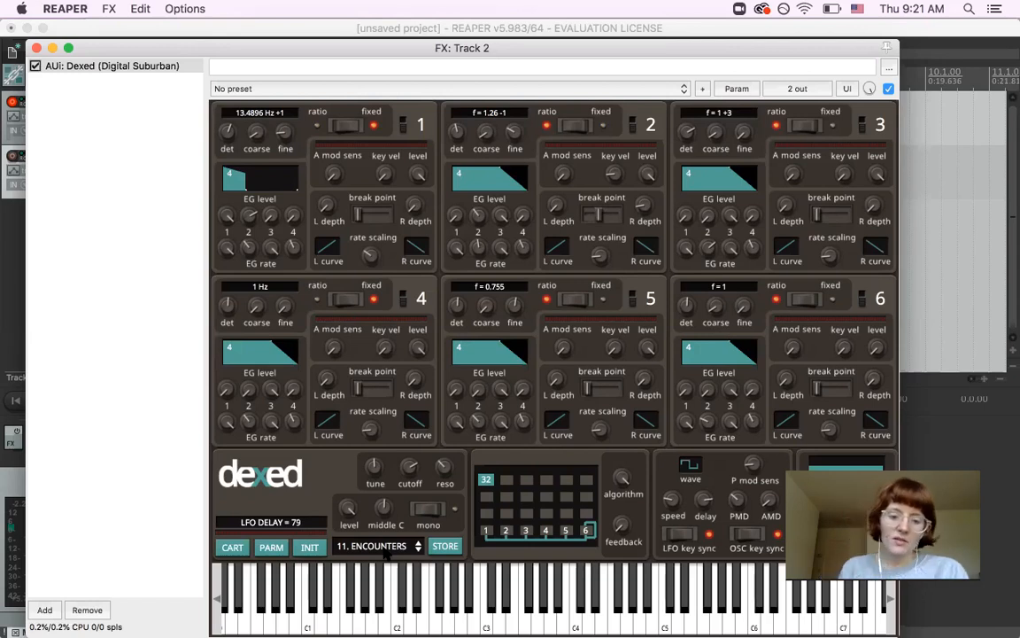
- Close the Dexed window, insert a new MIDI item at 1.1.00 on track 2 and open it for note editing
click(37, 48)
click(368, 183)
click(351, 248)
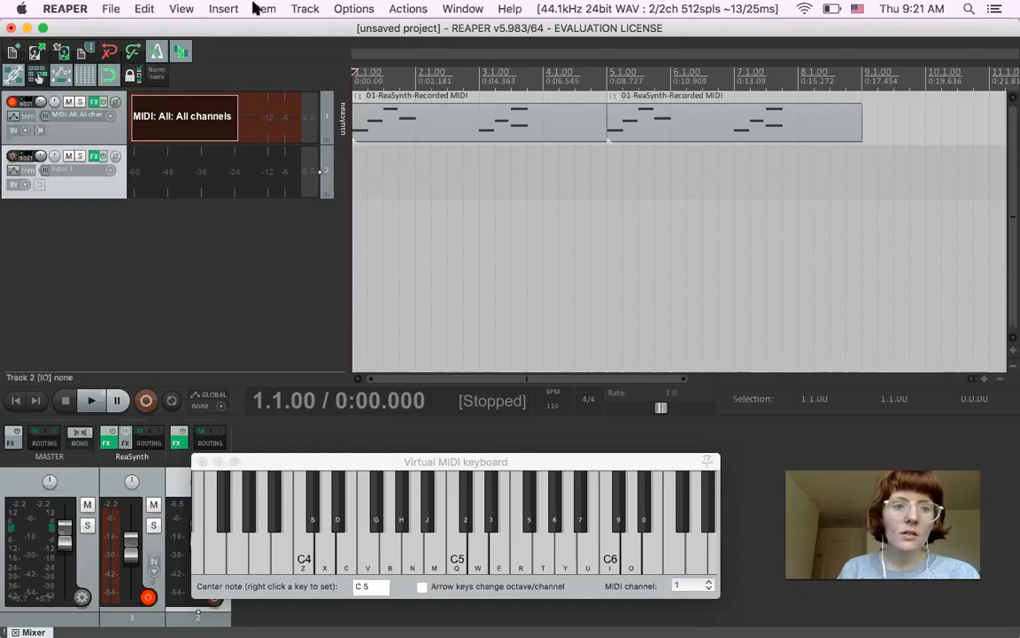
click(223, 9)
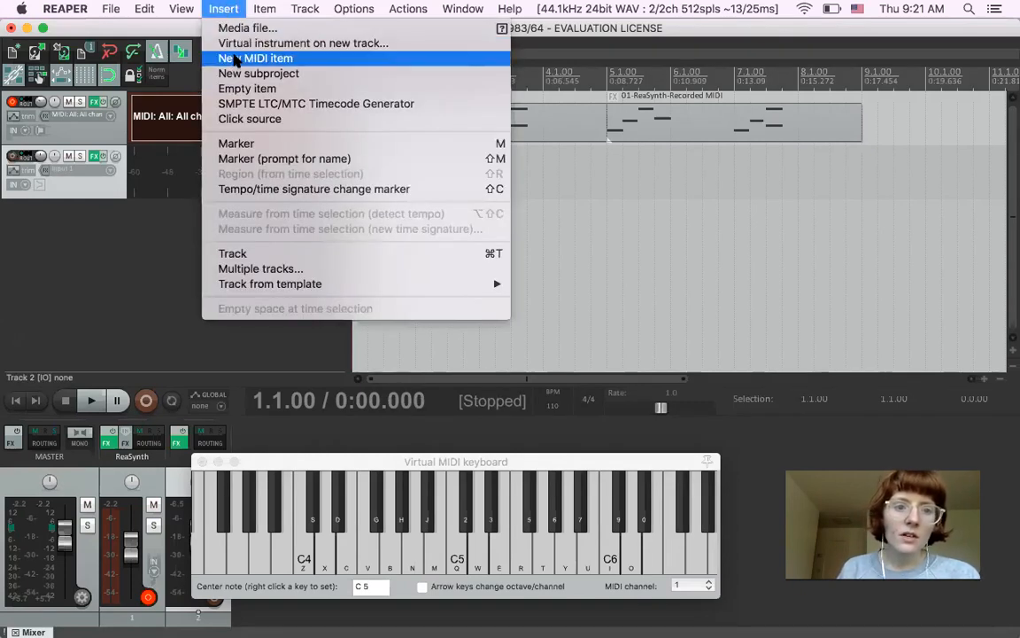
click(239, 57)
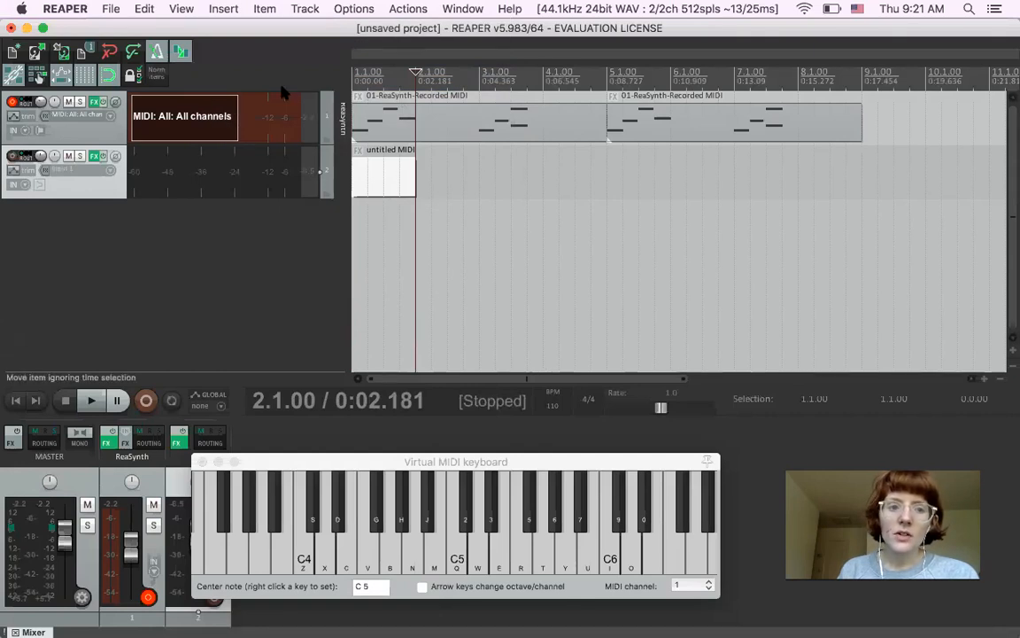
click(224, 9)
click(638, 199)
double_click(394, 169)
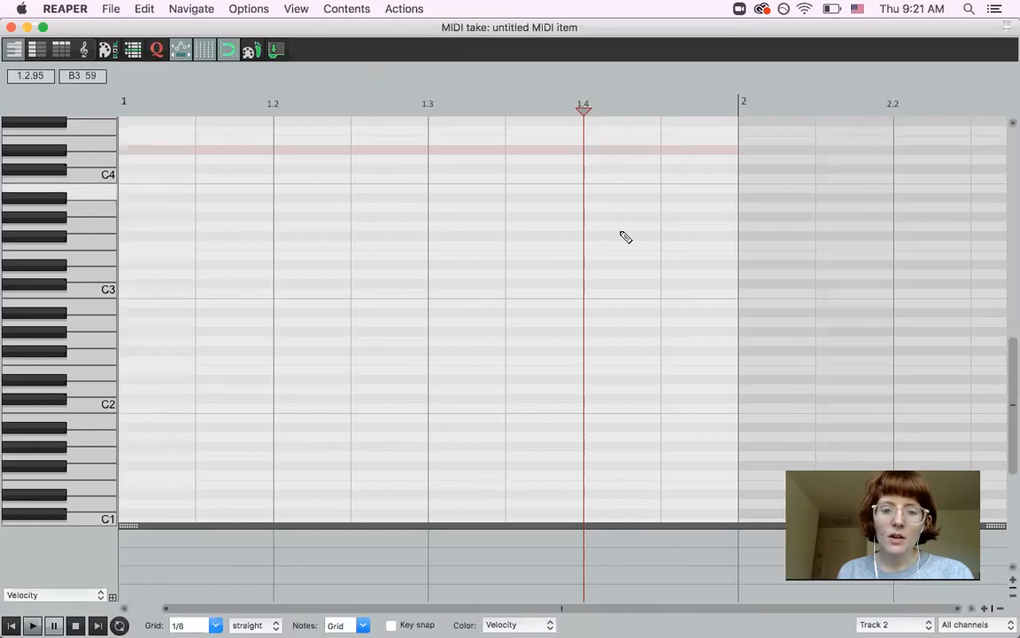
- Draw half-beat notes E3 at 1.1, A#3 at 1.2 and D#3 at 1.3, plus a one-beat G2 at 1.4, and play briefly
click(159, 255)
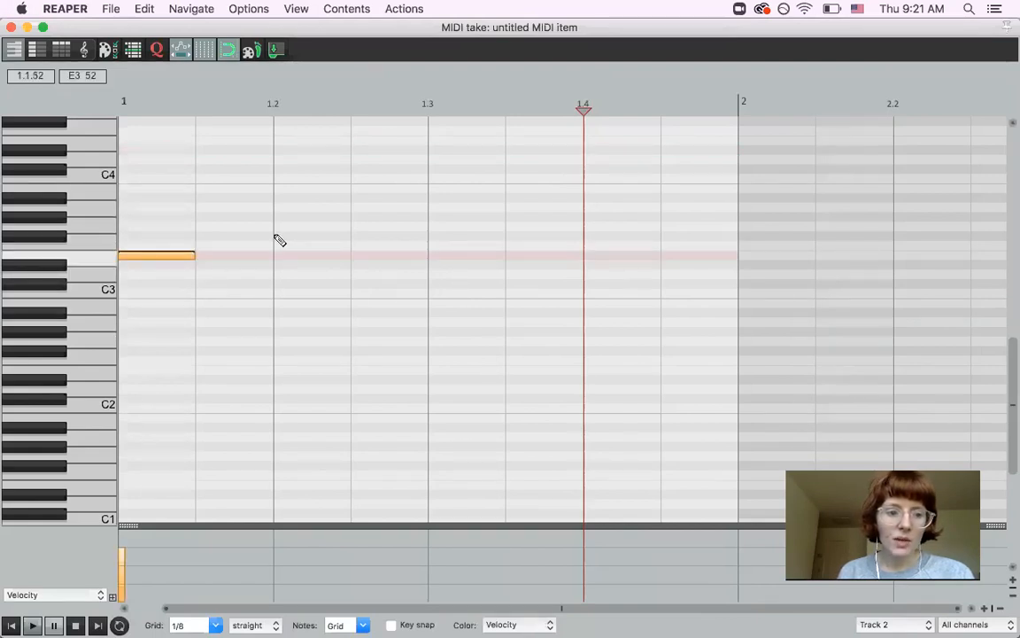
click(296, 198)
click(462, 265)
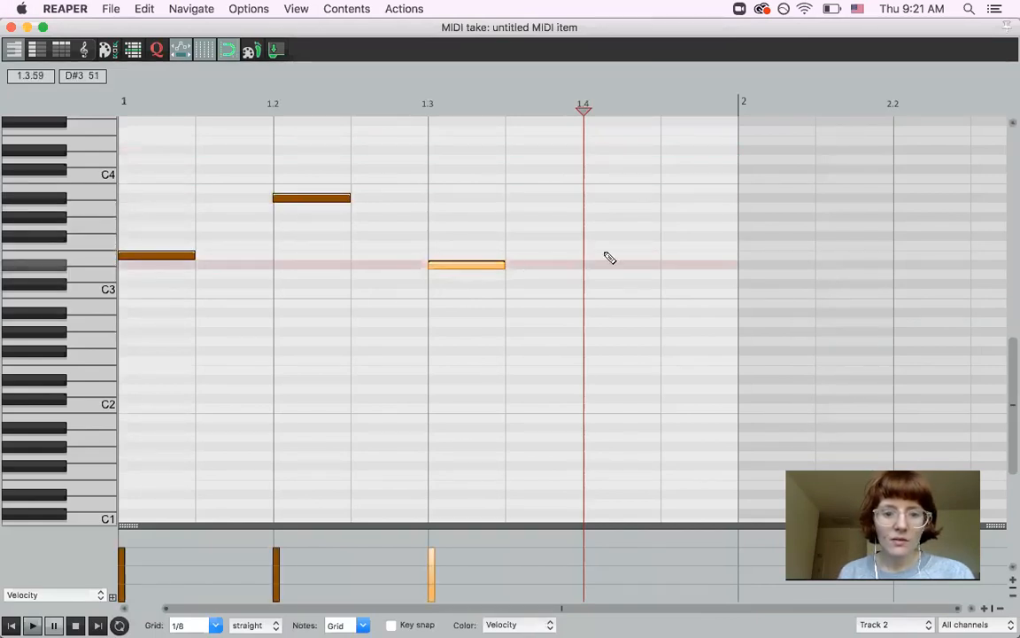
drag(598, 342, 695, 339)
key(space)
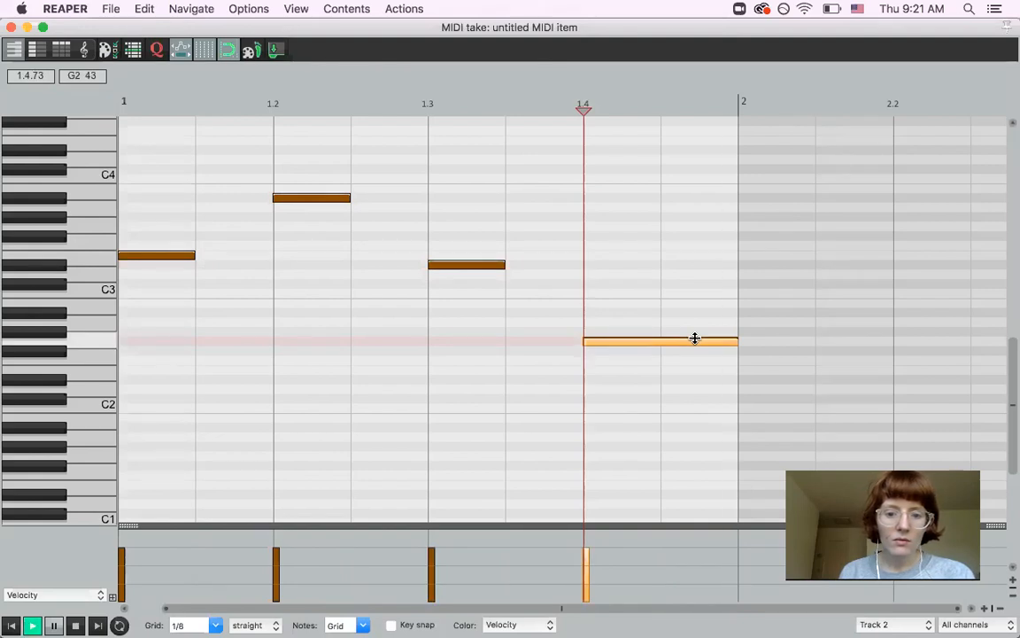
key(space)
- Leave the MIDI editor, mute the ReaSynth track and return the edit cursor to 1.1.00
click(11, 27)
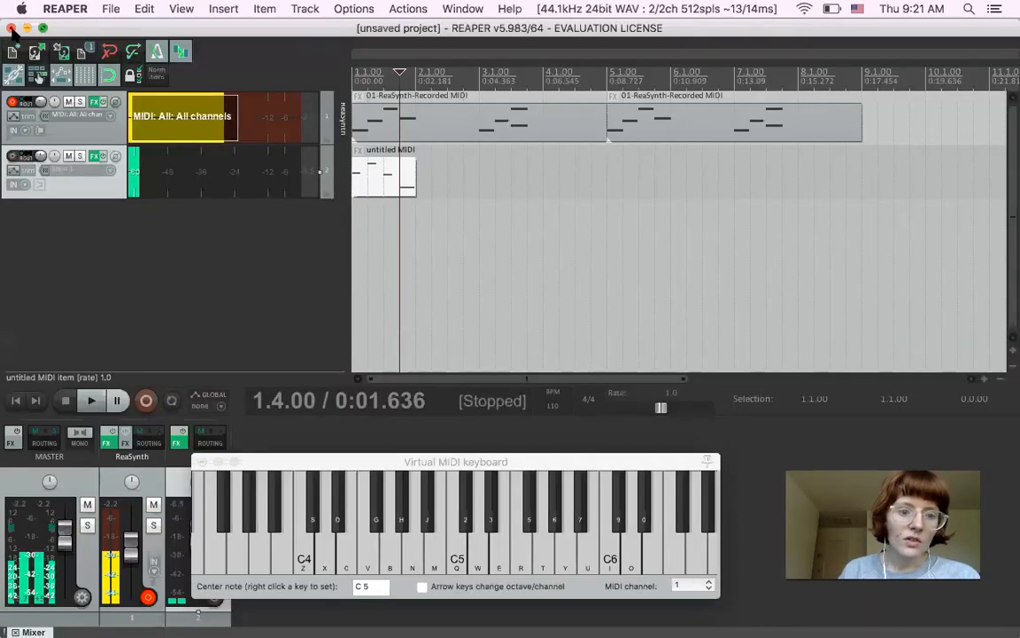
click(69, 102)
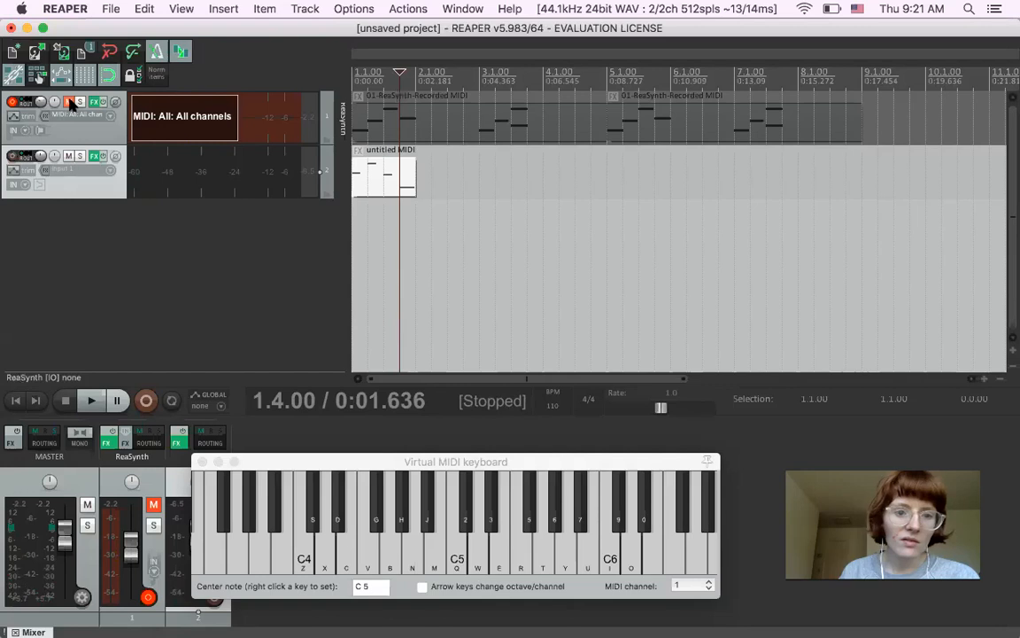
click(354, 81)
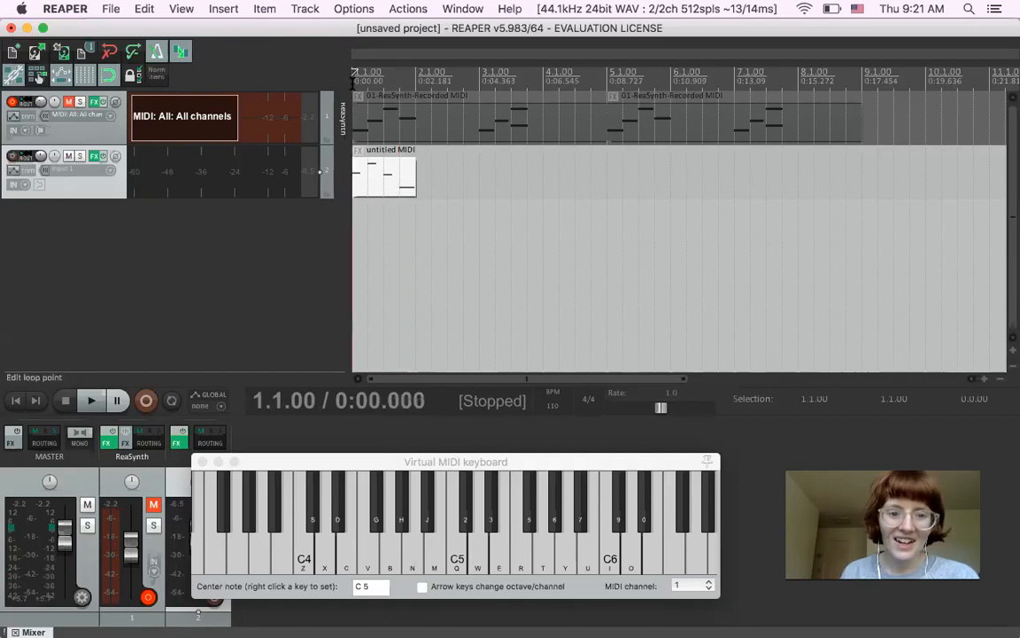
- Play the Dexed phrase on track 2 from 1.1.00 and stop
key(space)
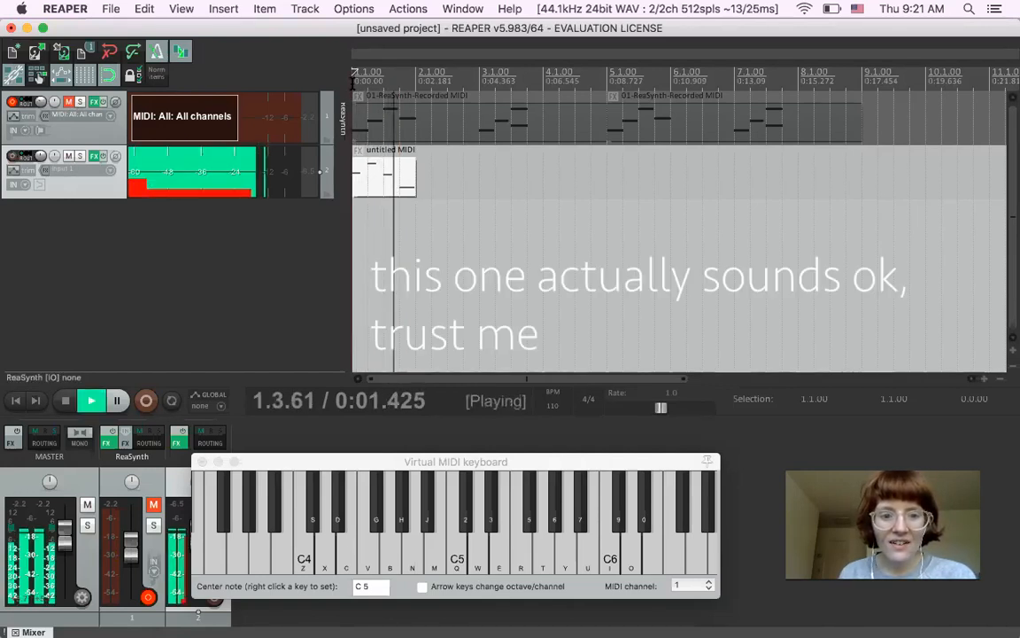
key(space)
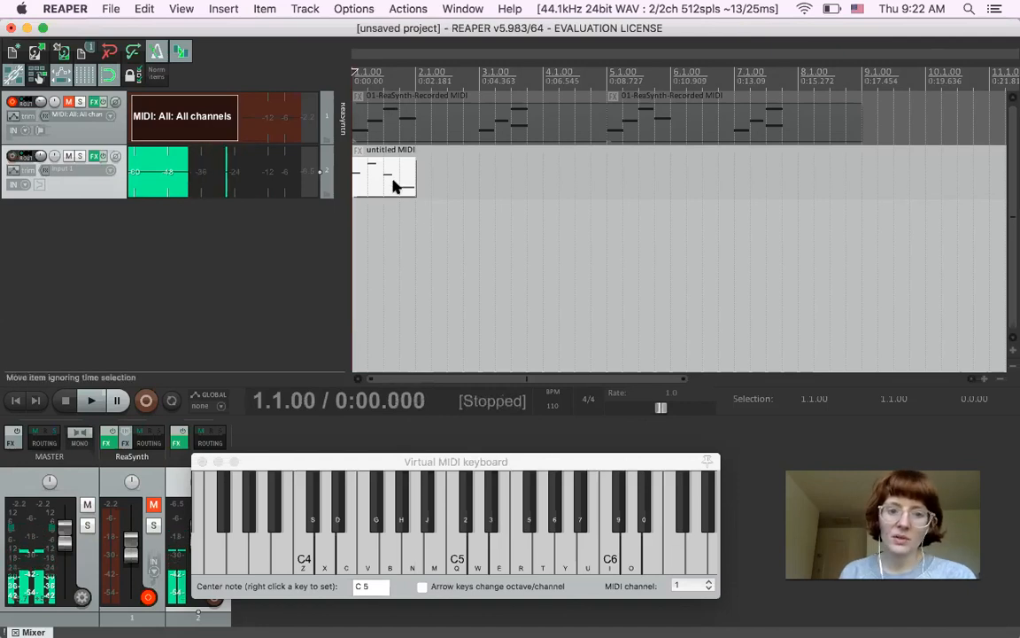
click(419, 125)
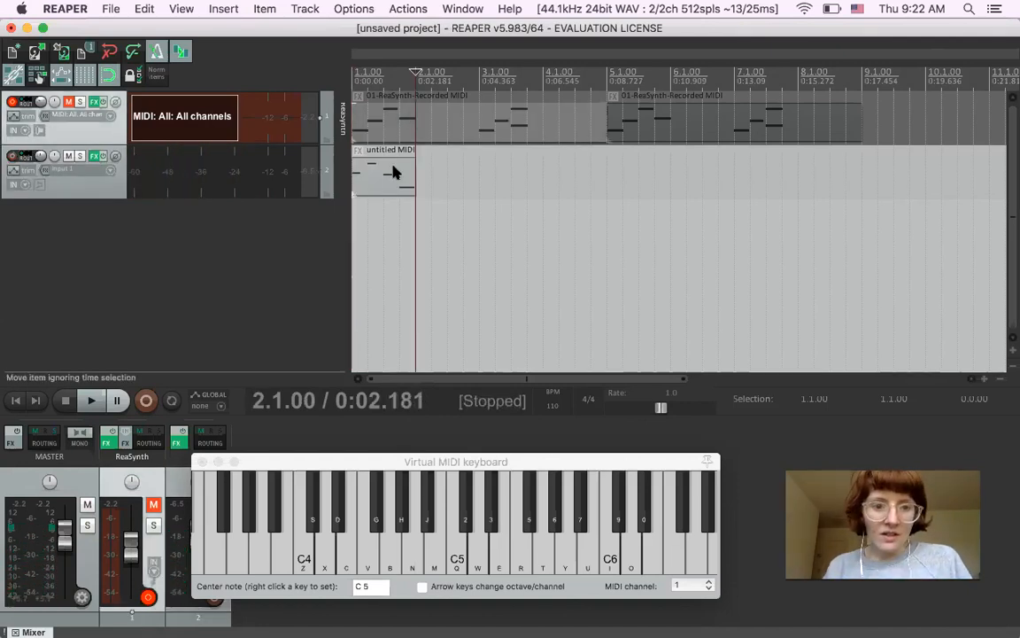
- Place two copies of the track 2 MIDI item on the same track, starting at 2.3.00 and 3.3.00
click(375, 182)
drag(370, 179, 456, 182)
key(super+z)
drag(372, 181, 546, 178)
- Play the arrangement briefly from 1.1.00, stop it and turn the metronome off
click(353, 72)
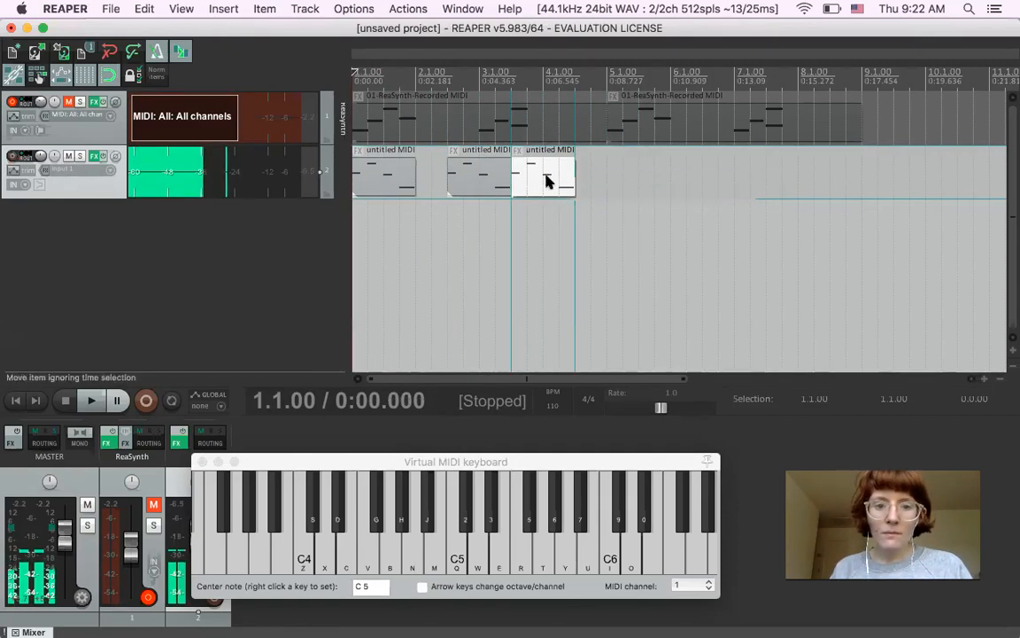
key(space)
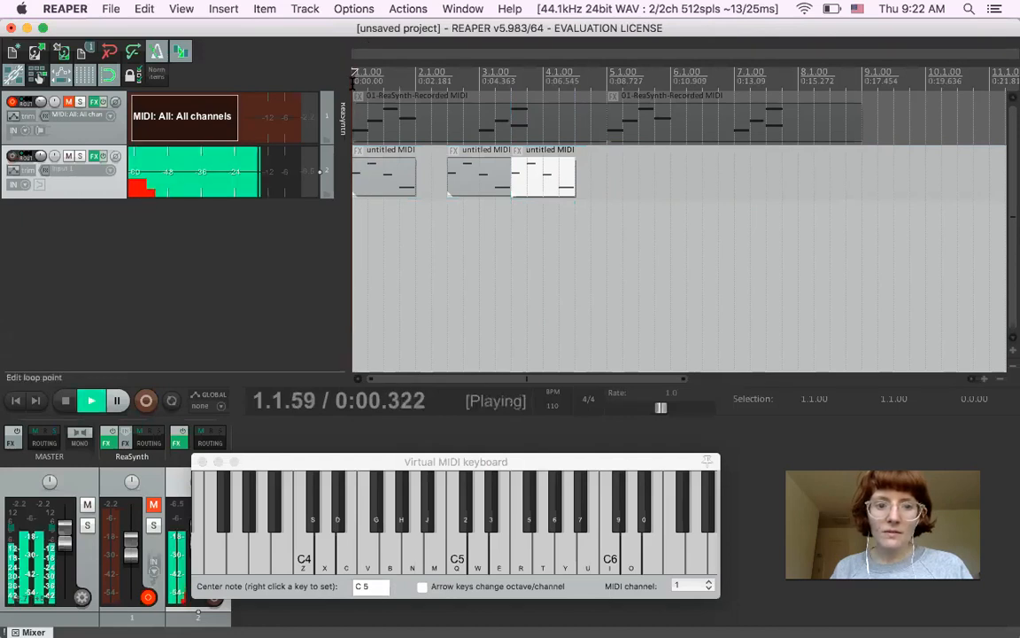
key(space)
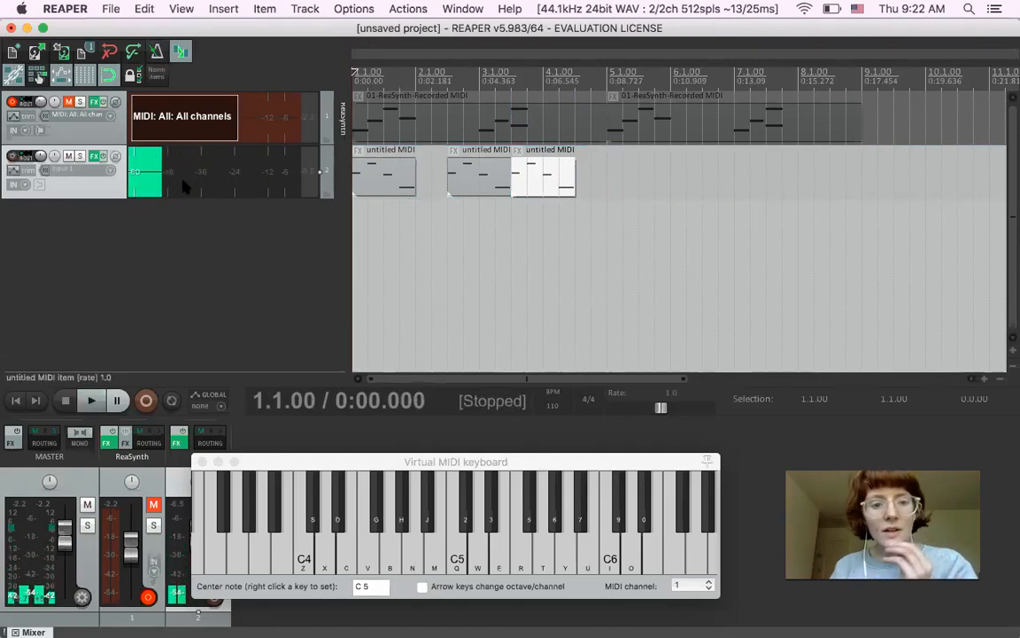
- Open the first item on track 2 for note editing, look over its note velocities and close the editor
click(388, 182)
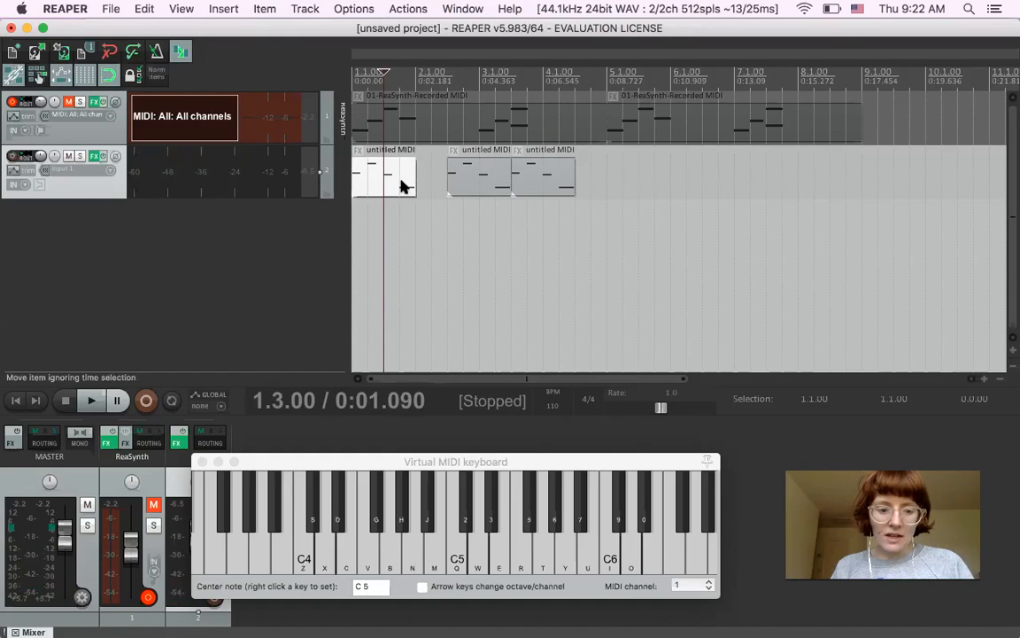
double_click(401, 185)
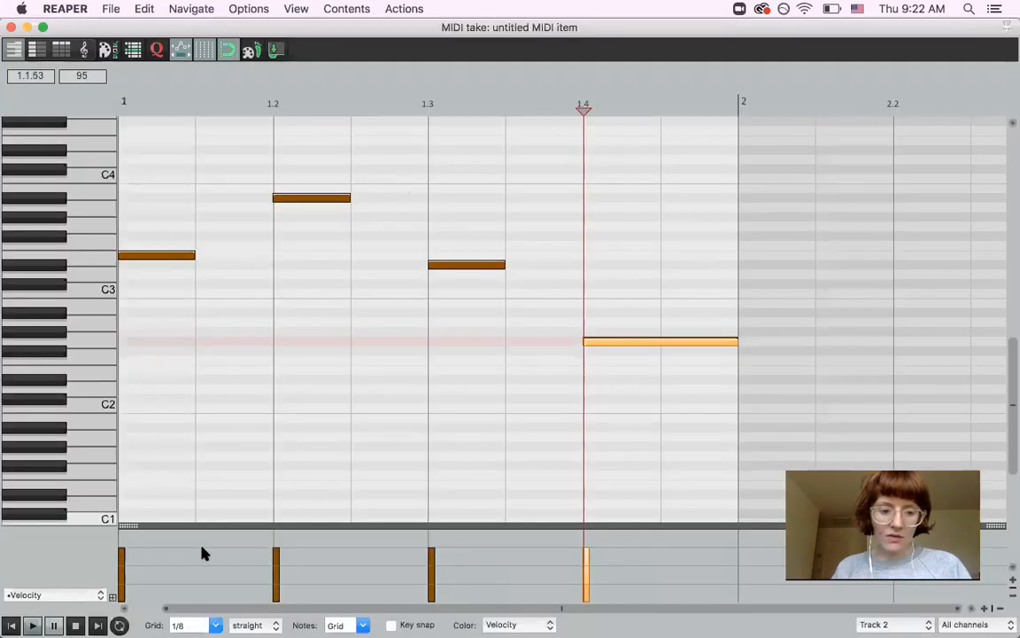
scroll(200, 551, down, 3)
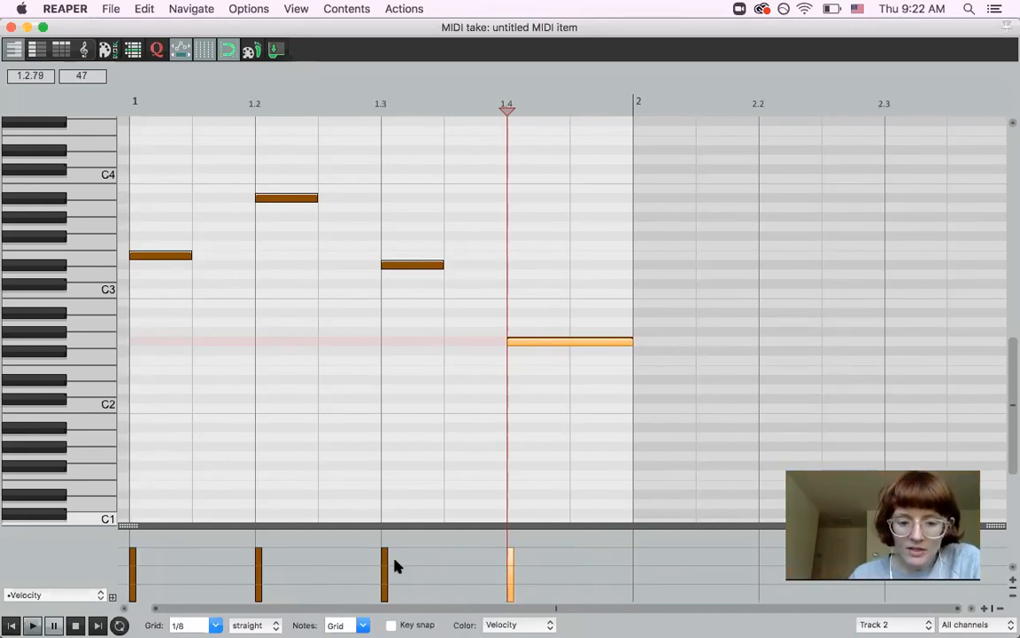
click(11, 27)
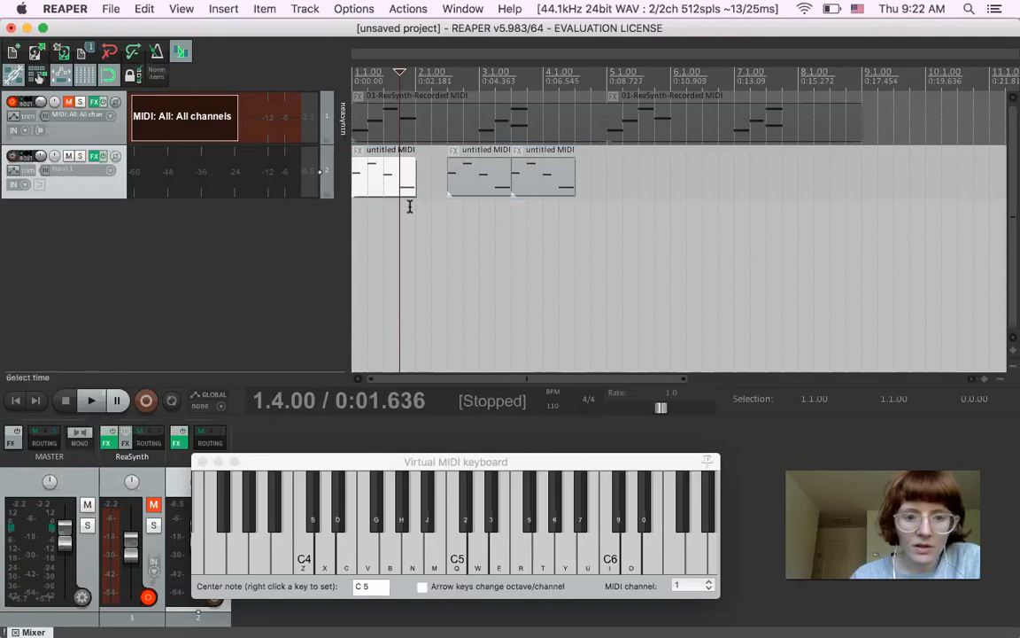
- In track 2's first item, set the velocities to 117 at 1.1, 45 at 1.2, about 76 at 1.3 and 89 at 1.4, and play it
double_click(391, 162)
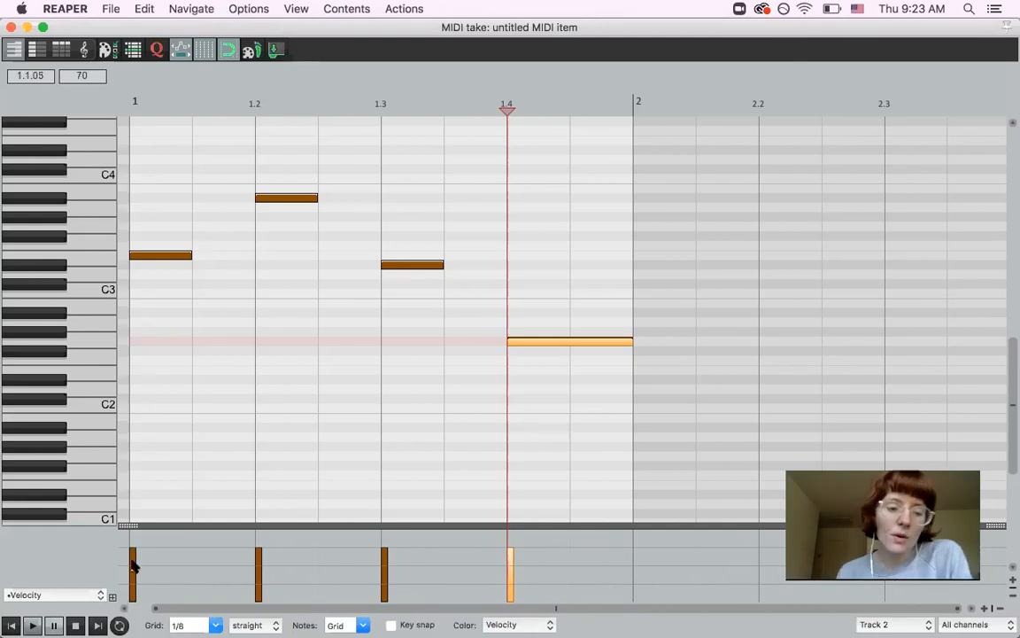
click(134, 553)
drag(130, 546, 132, 537)
drag(256, 556, 258, 580)
drag(384, 550, 494, 566)
click(512, 559)
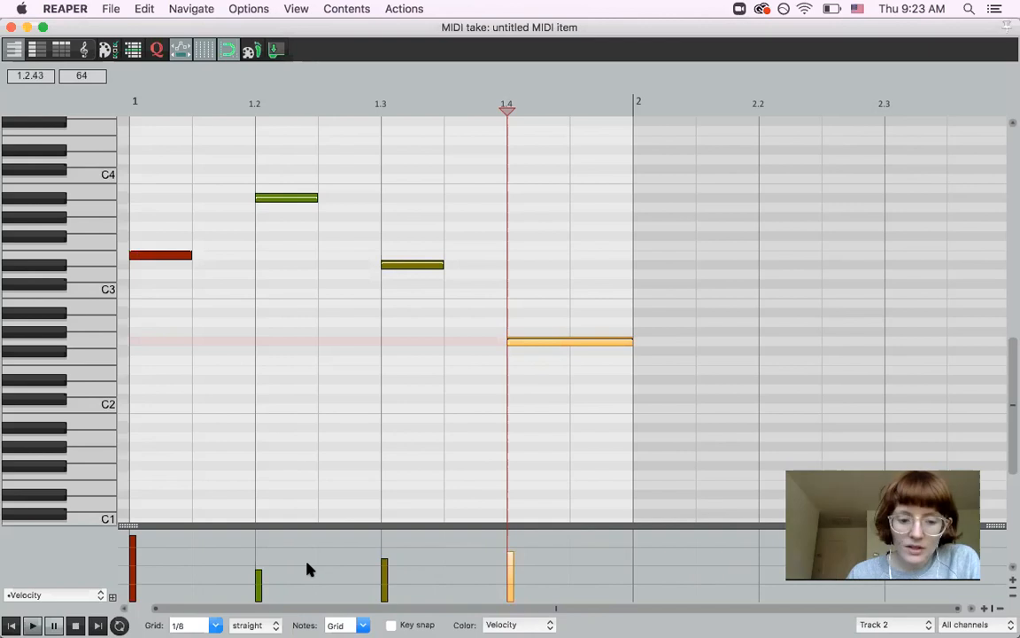
drag(257, 574, 258, 580)
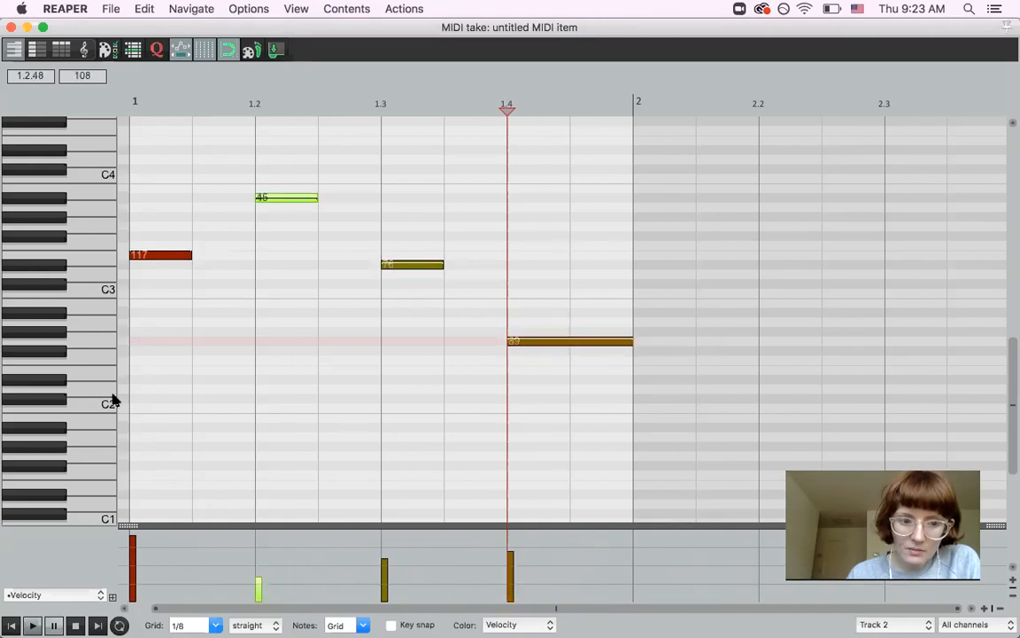
click(129, 112)
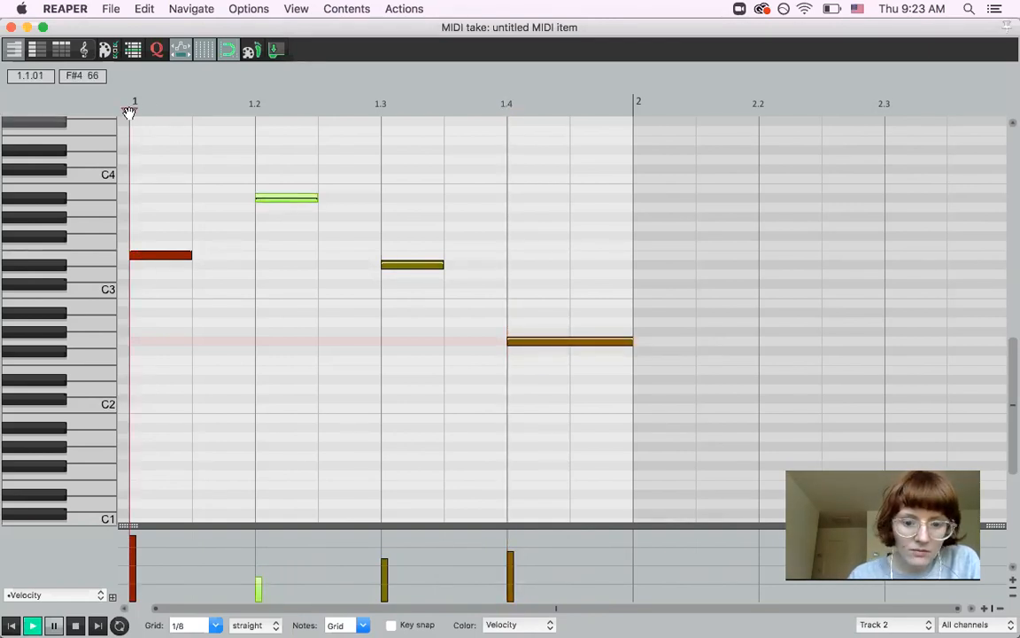
- Leave the MIDI editor, unmute the ReaSynth track and mute track 2
click(10, 27)
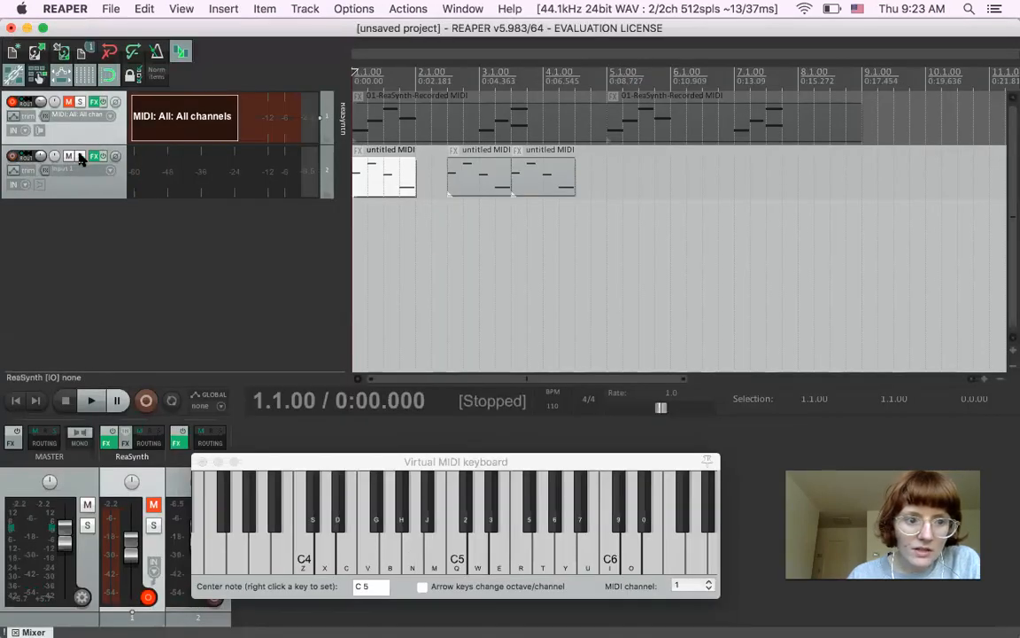
click(68, 101)
click(68, 156)
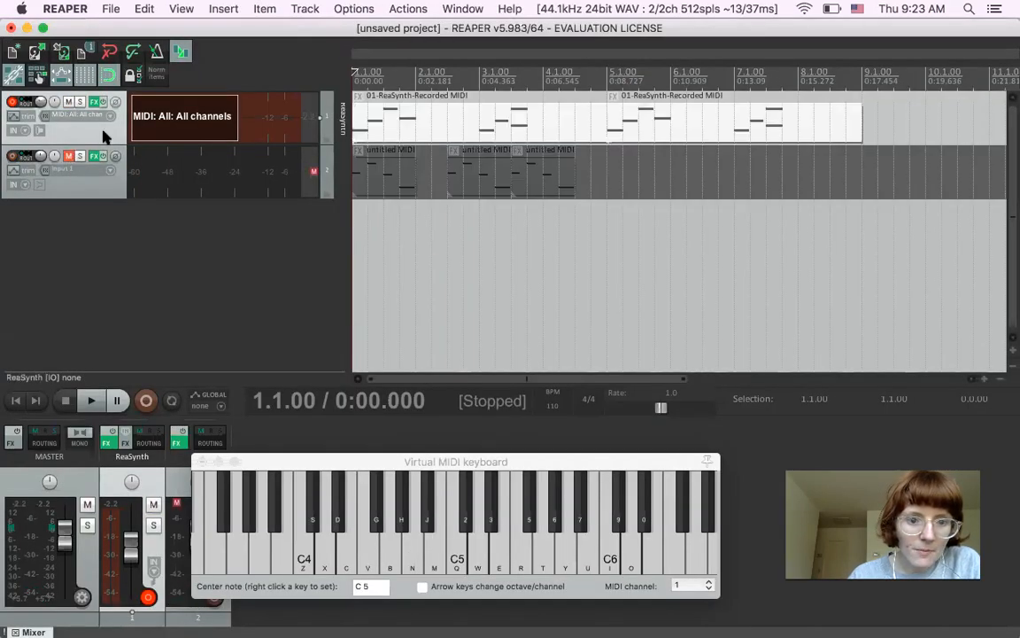
- Open the first ReaSynth item and set its note velocities to about 70, 47, 111, 26, 45 and 83, with 93 for both notes at 3.3
double_click(375, 130)
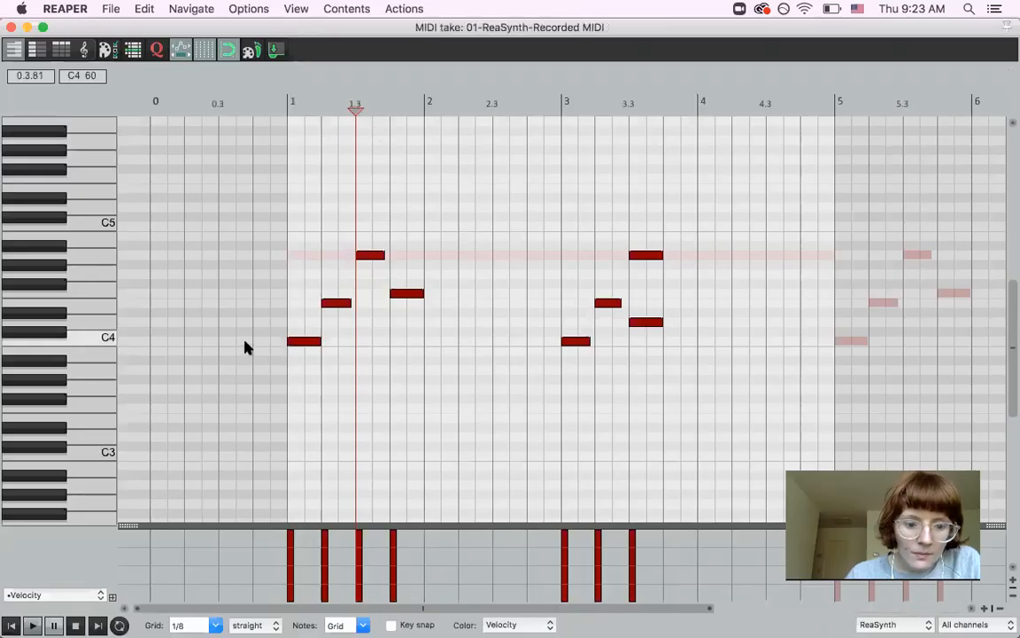
drag(289, 537, 324, 583)
drag(360, 548, 392, 607)
drag(565, 539, 565, 590)
drag(597, 532, 598, 567)
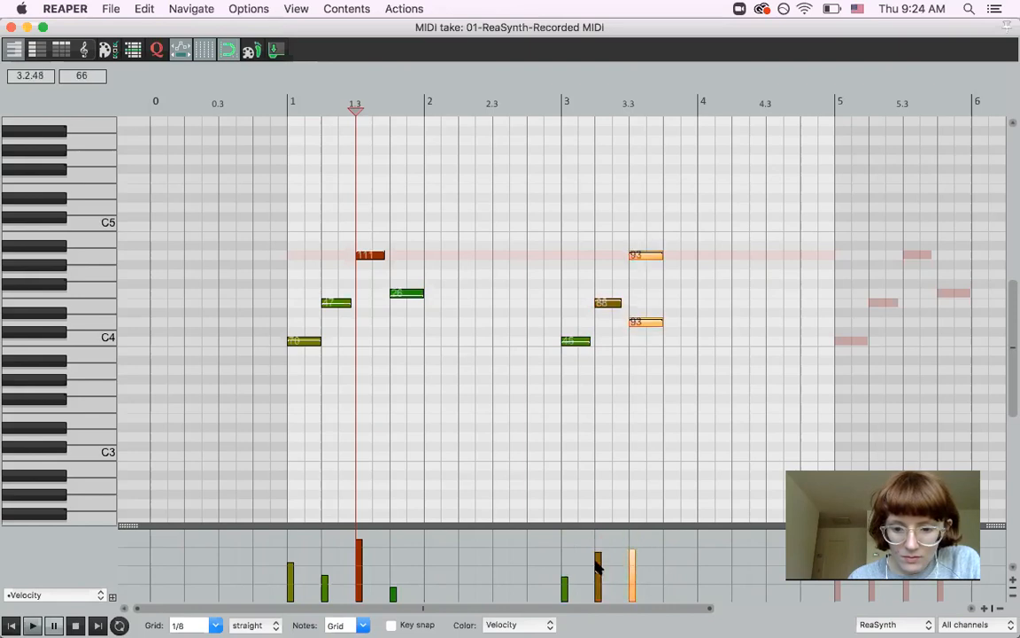
click(599, 565)
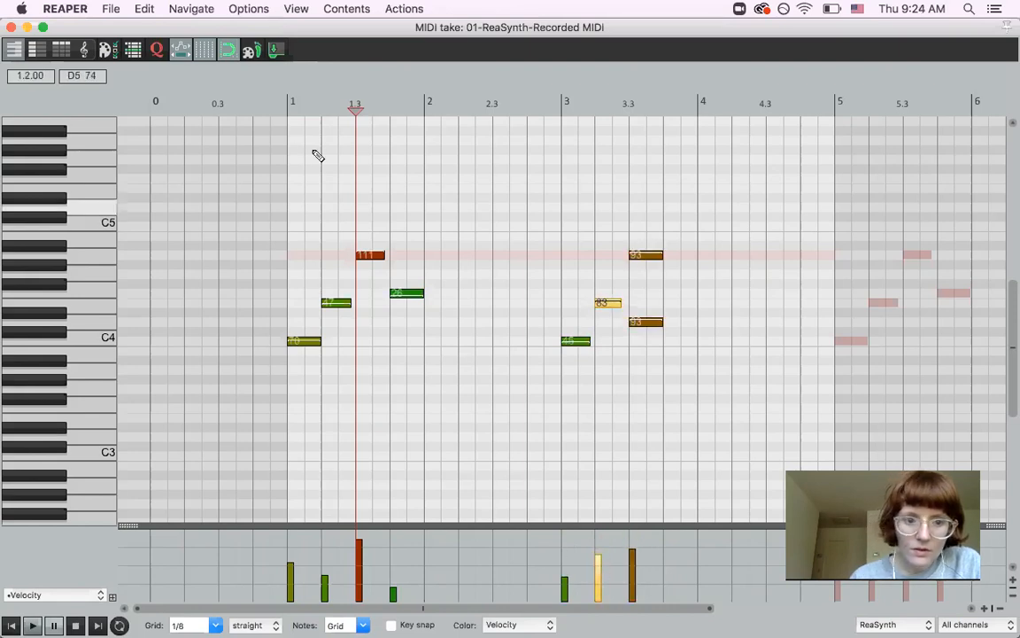
- Play the edited ReaSynth phrase from 1.1 and stop
click(287, 108)
key(space)
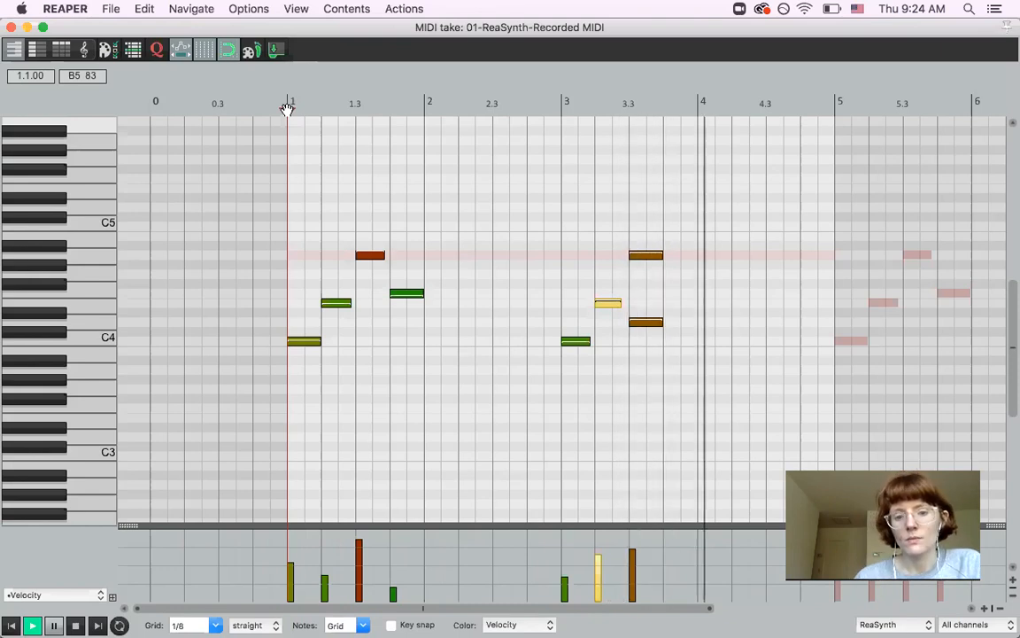
key(space)
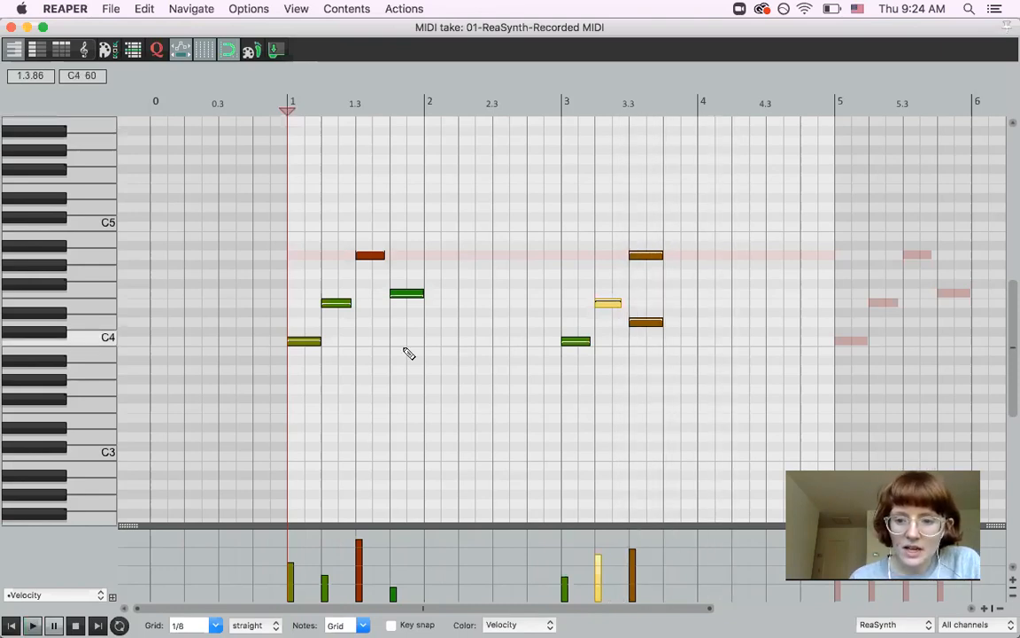
- Close the ReaSynth item's MIDI editor and unmute track 2
scroll(408, 353, right, 6)
scroll(409, 353, left, 4)
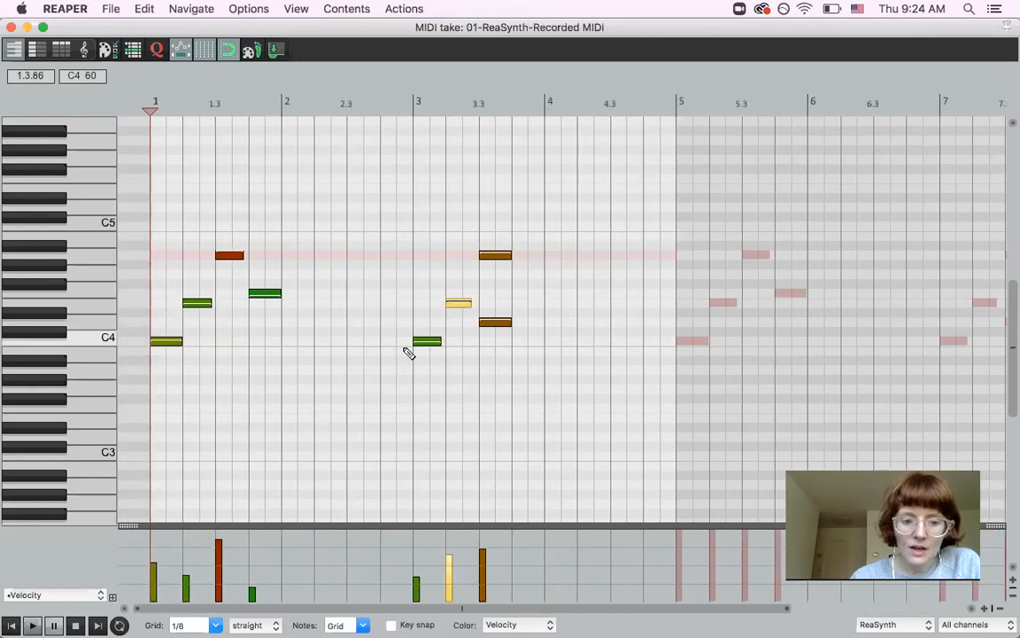
scroll(408, 353, down, 1)
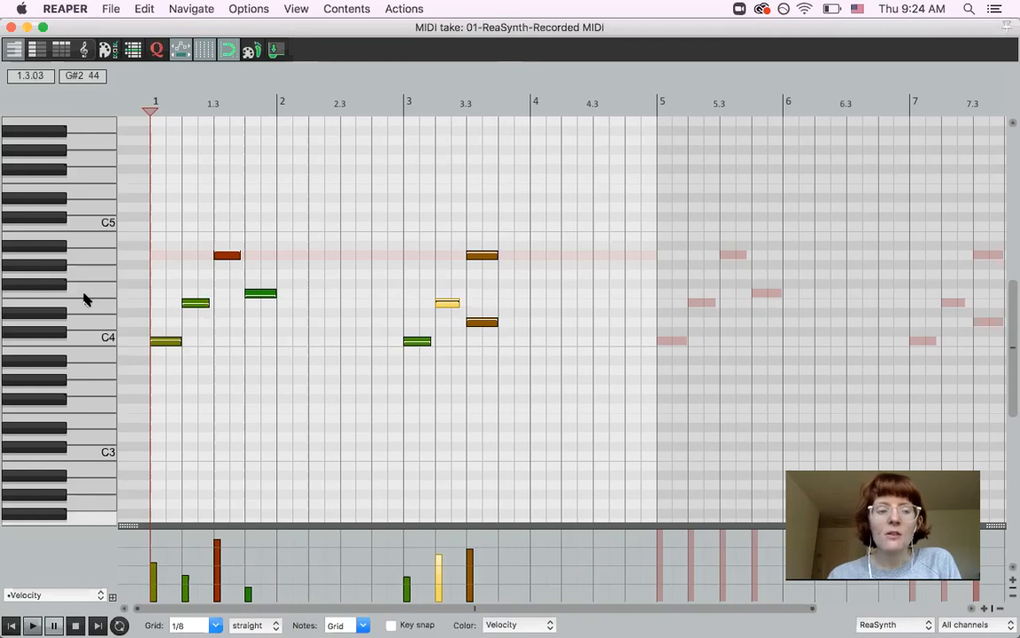
click(12, 28)
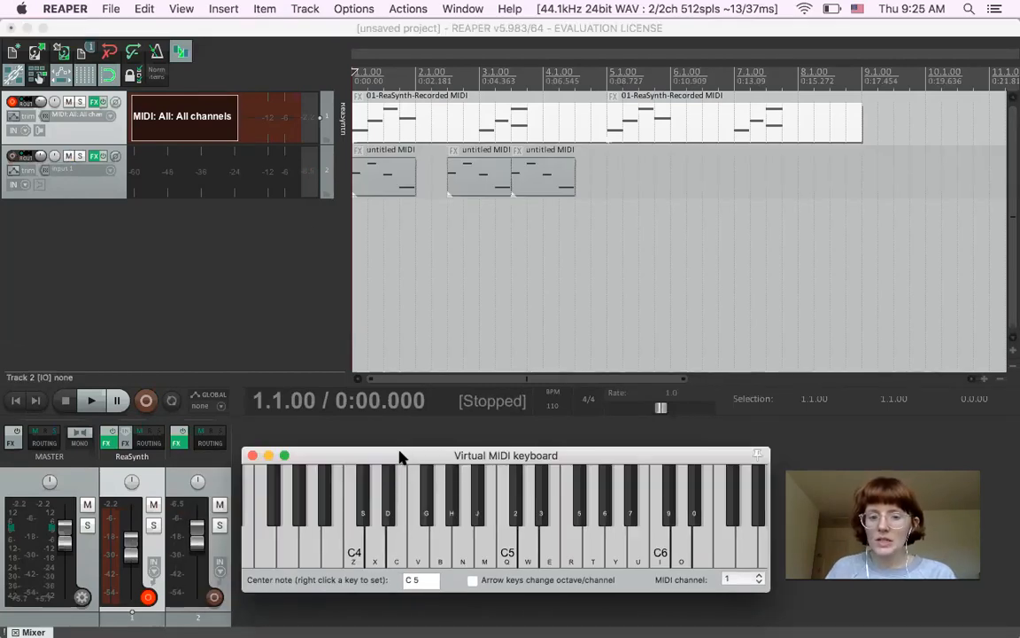